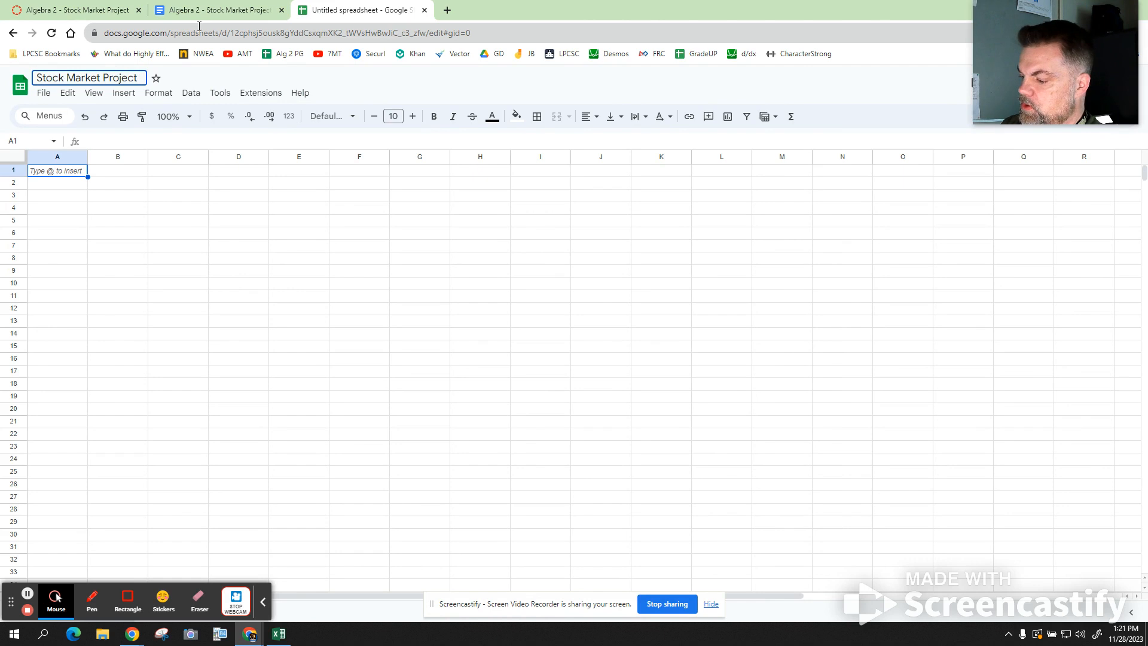
- Retitle the spreadsheet 'Stock Market Project - ' followed by the student's full name, fixing typos
text(t and)
key(BackSpace)
key(BackSpace)
key(BackSpace)
key(BackSpace)
key(BackSpace)
key(BackSpace)
key(BackSpace)
key(BackSpace)
key(BackSpace)
key(BackSpace)
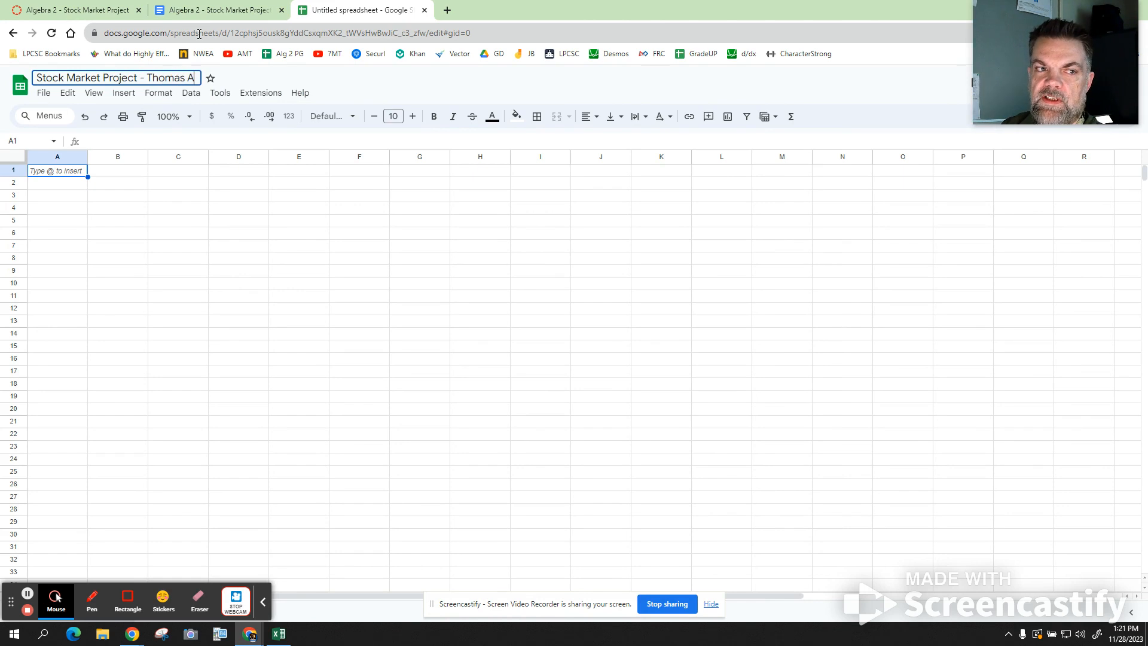
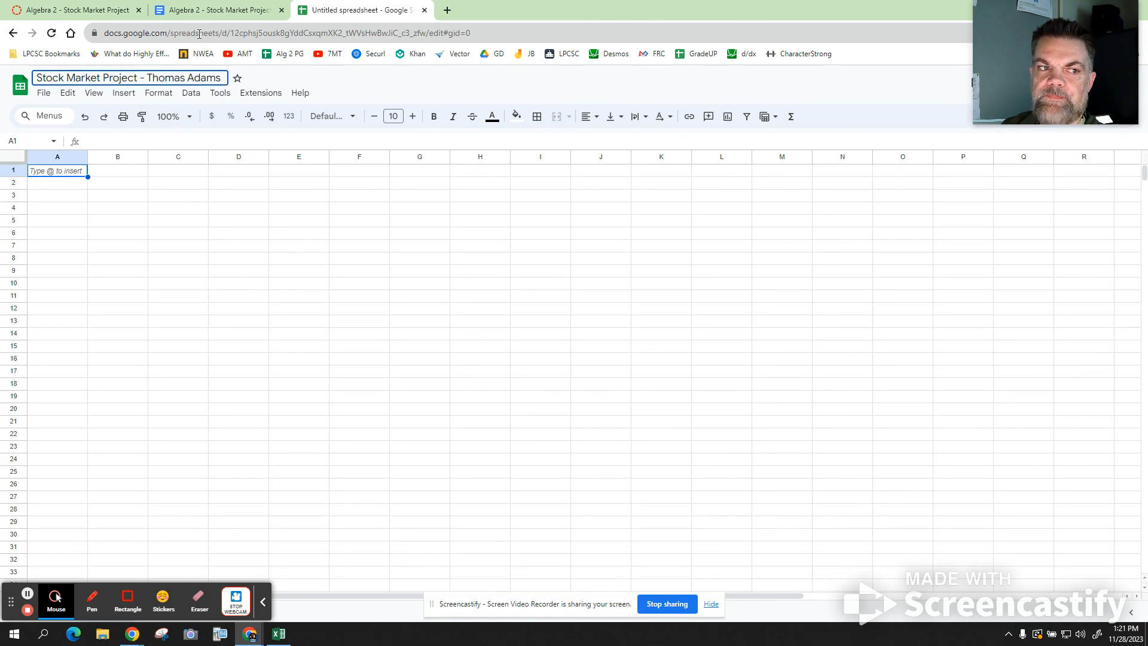
click(112, 94)
- Set the sheet zoom to 150%
click(113, 96)
click(94, 96)
mouse_move(148, 213)
click(302, 311)
click(301, 331)
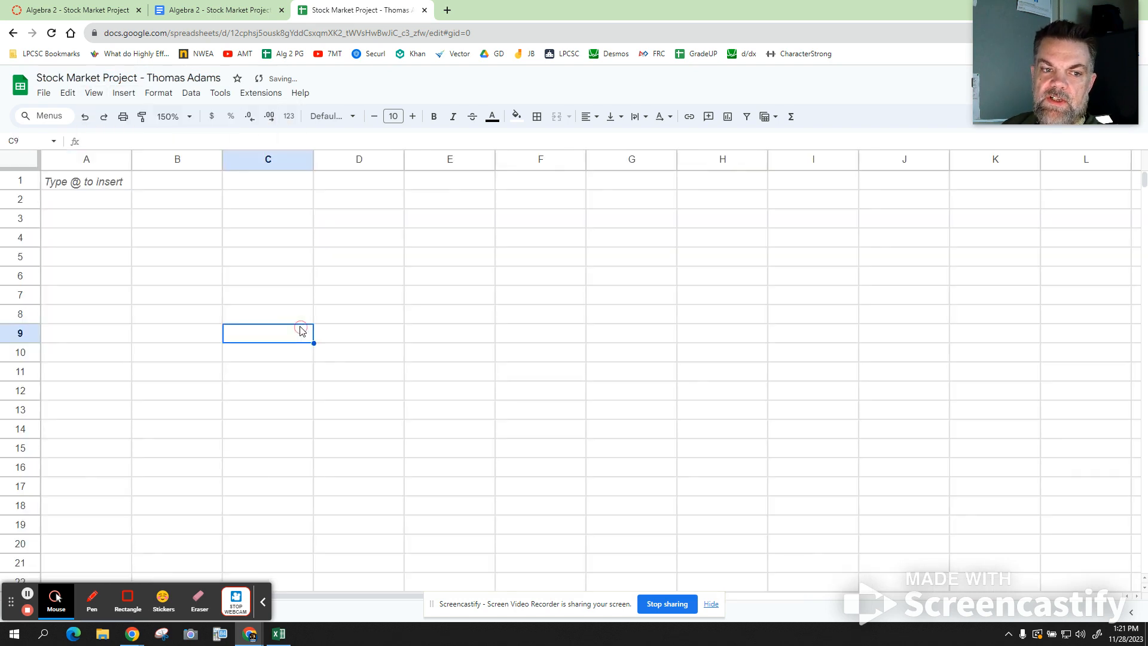
- Enter the headers 'Date' in A1 and 'Days since 2018' in B1
click(97, 185)
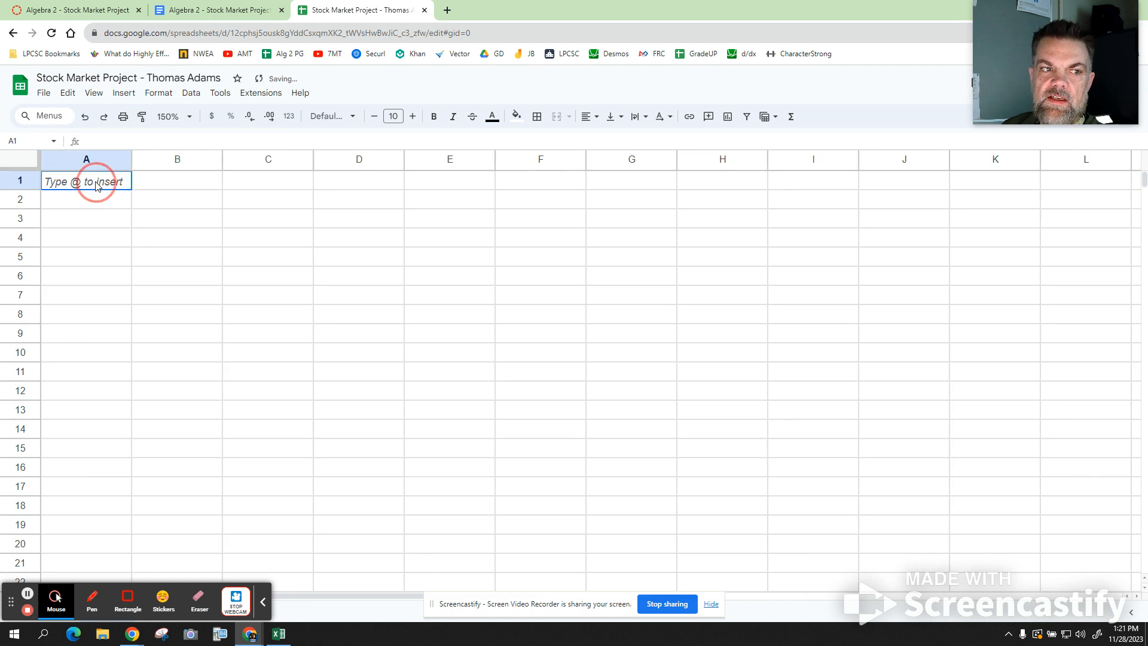
text(Da)
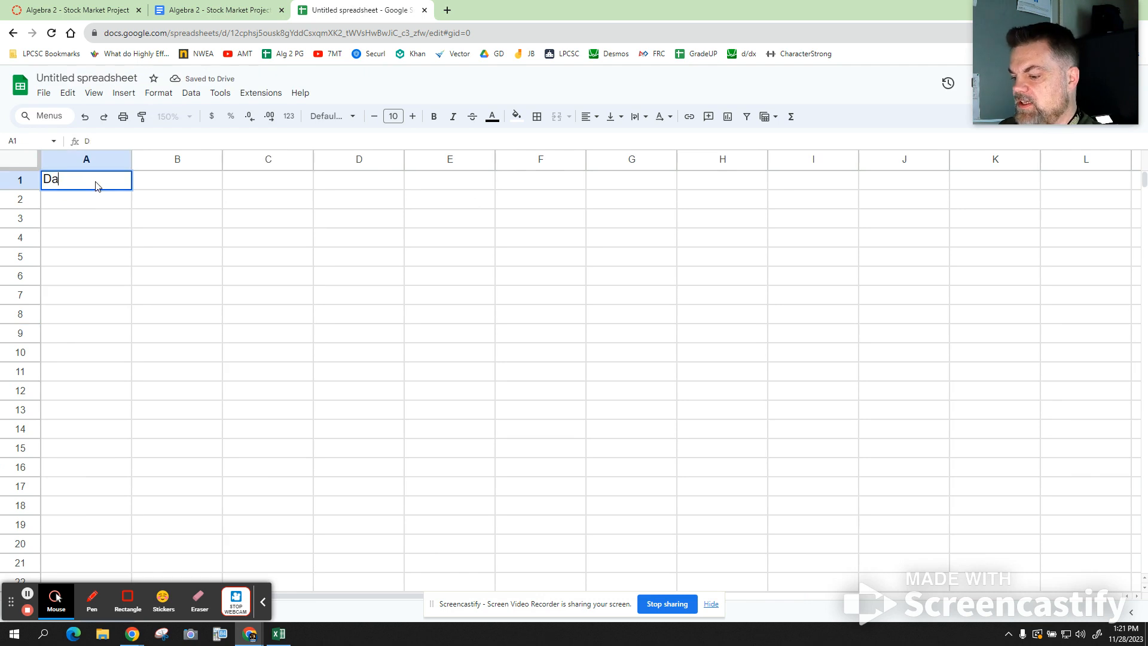
text(te)
key(Tab)
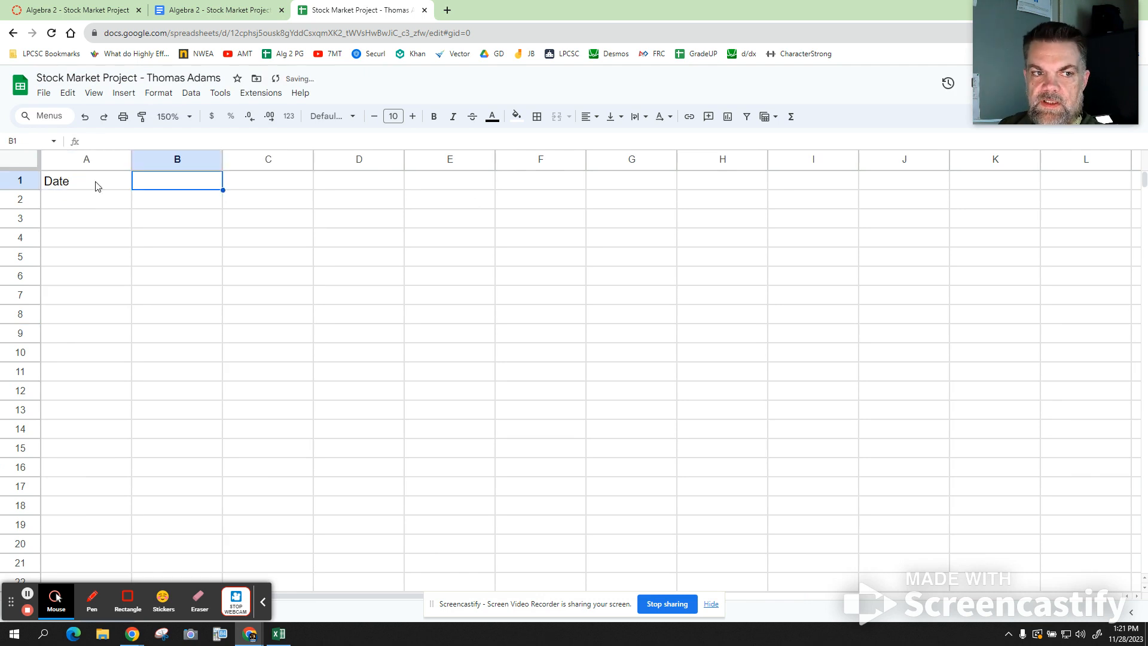
text(Days)
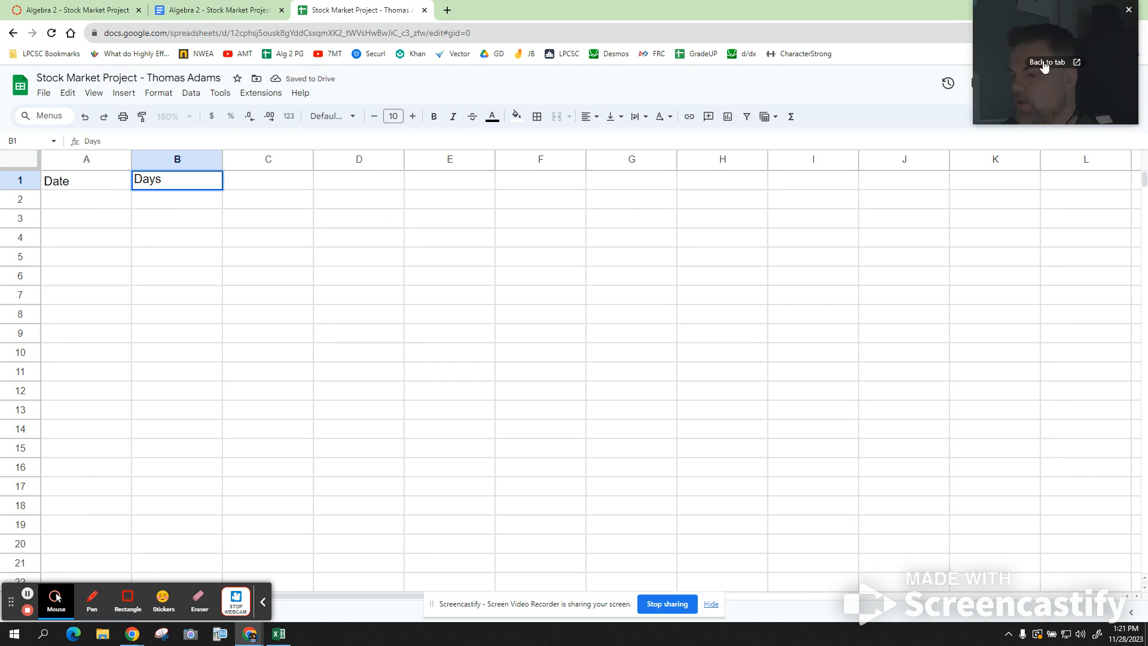
text( sinc)
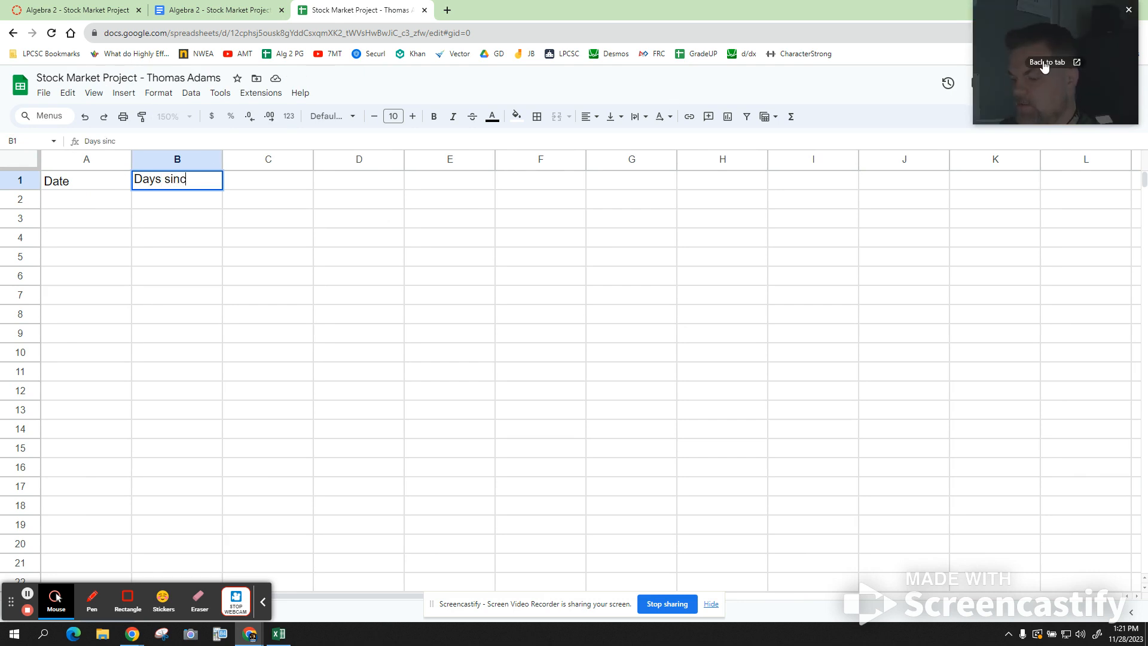
text(e 201)
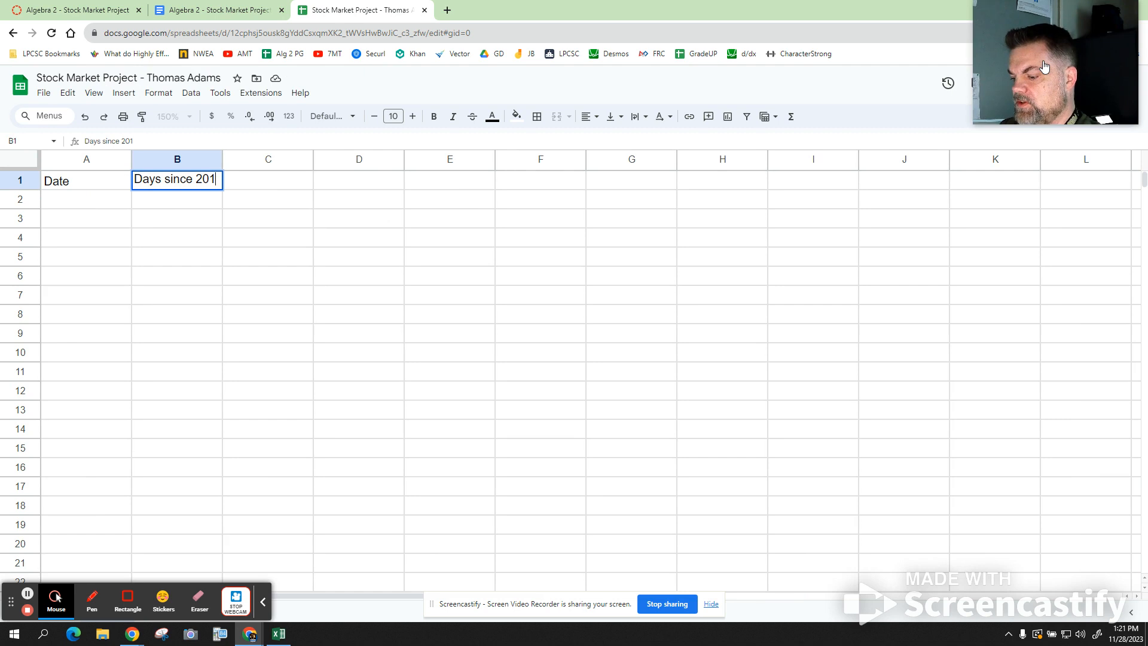
text(8)
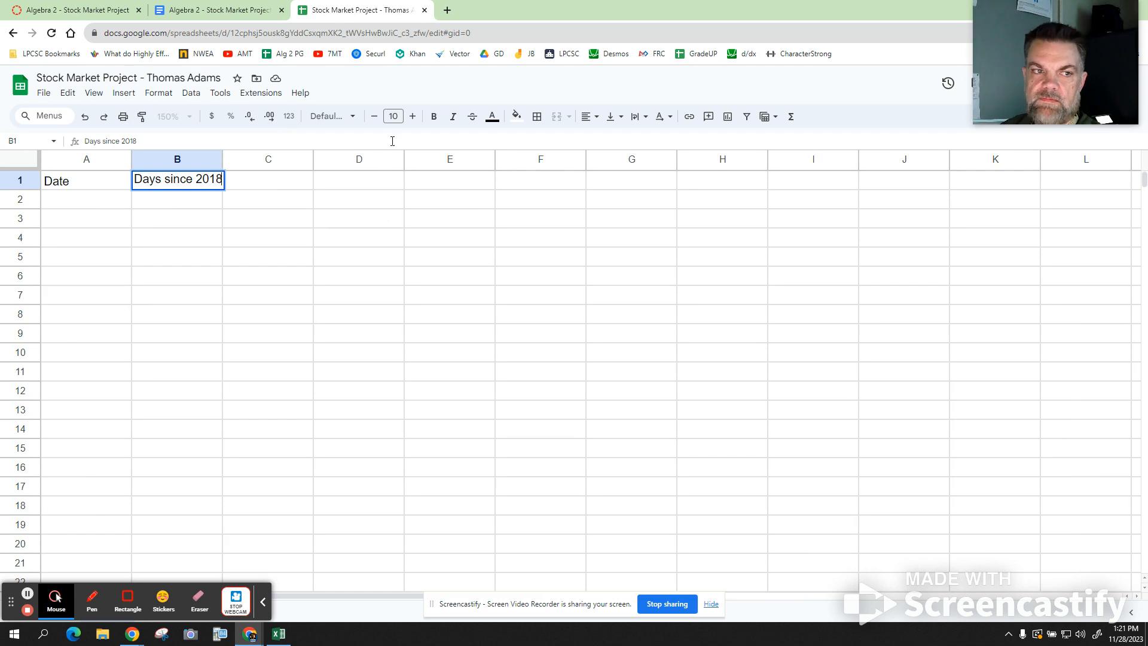
click(167, 182)
key(BackSpace)
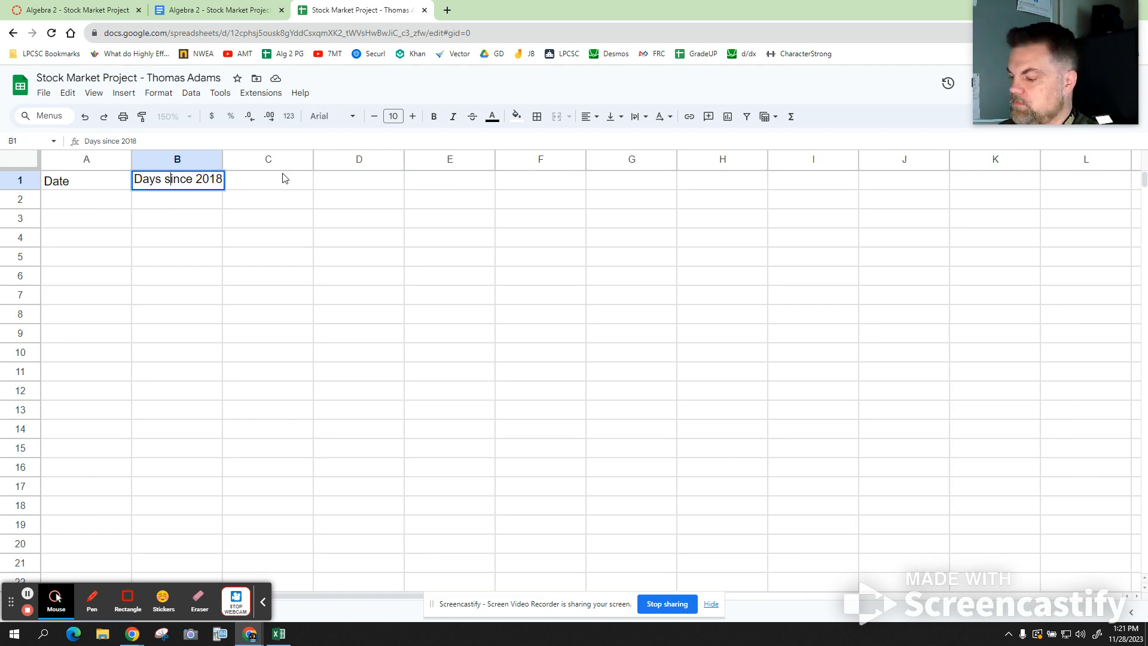
text(s)
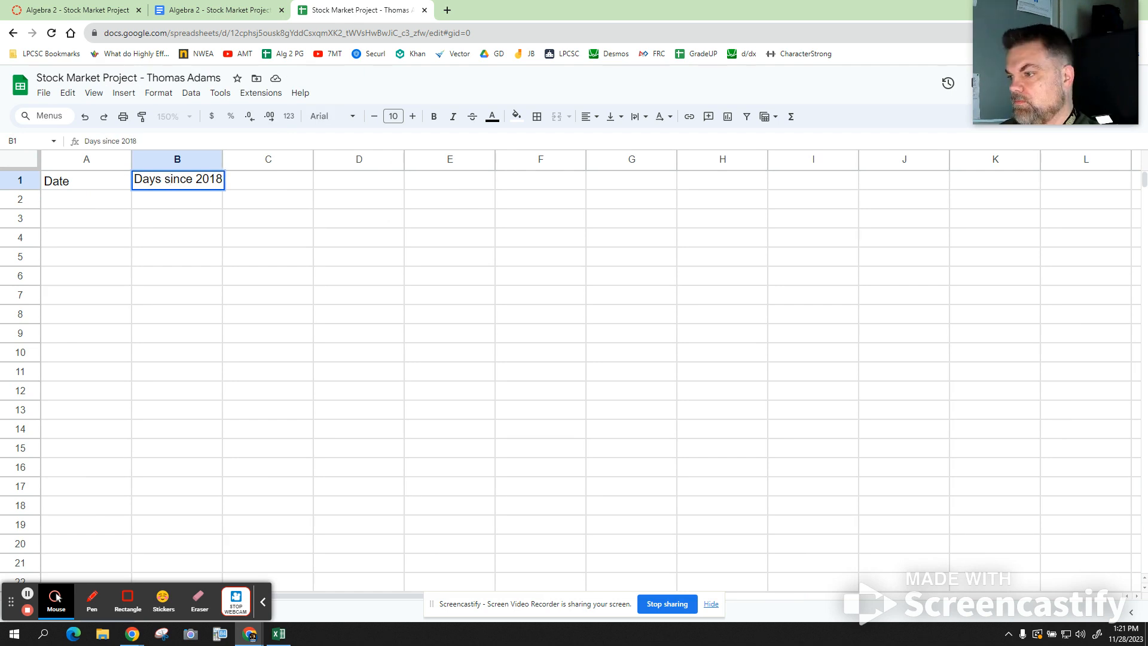
- Widen column B and enter 'Stock Value $' in C1
drag(223, 159, 246, 159)
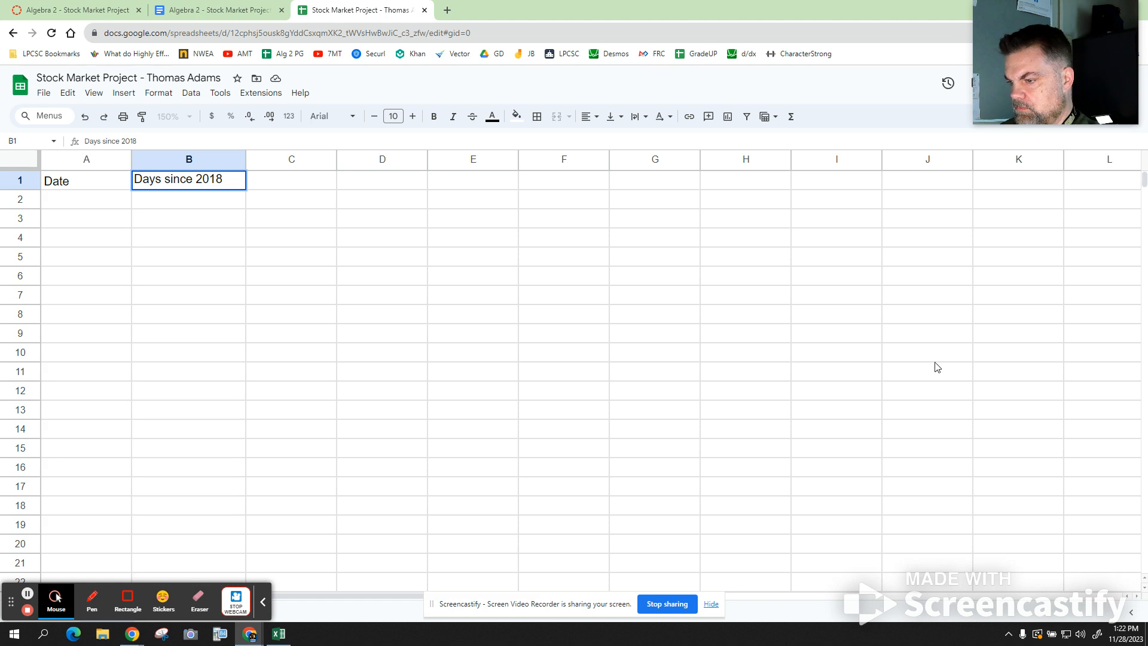
click(283, 180)
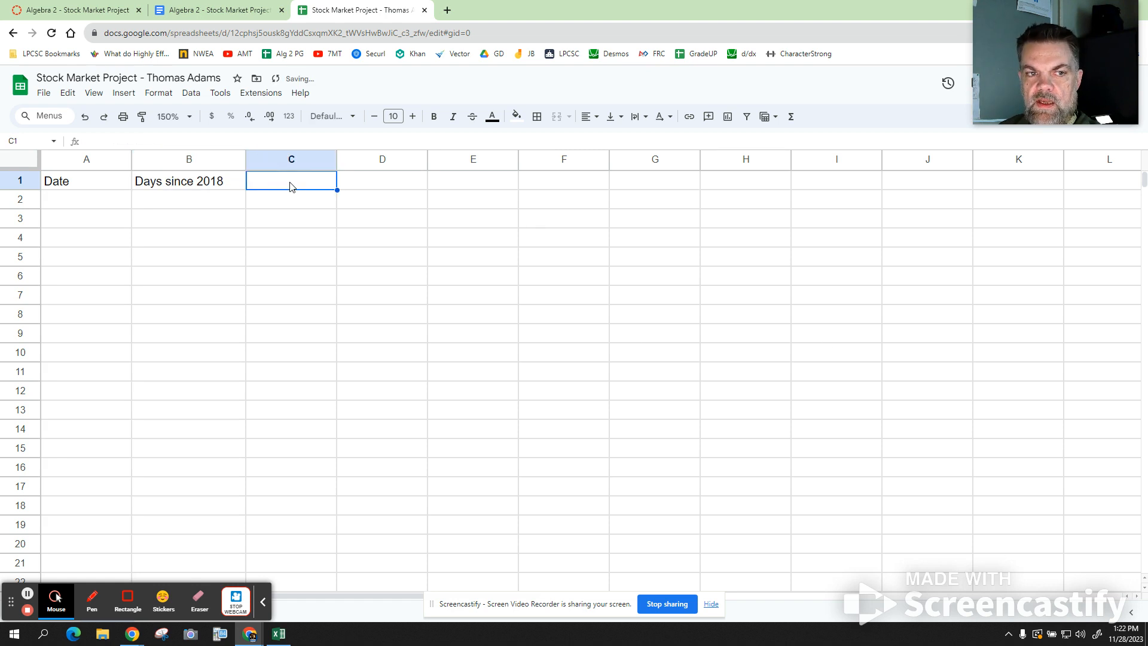
text(Stock)
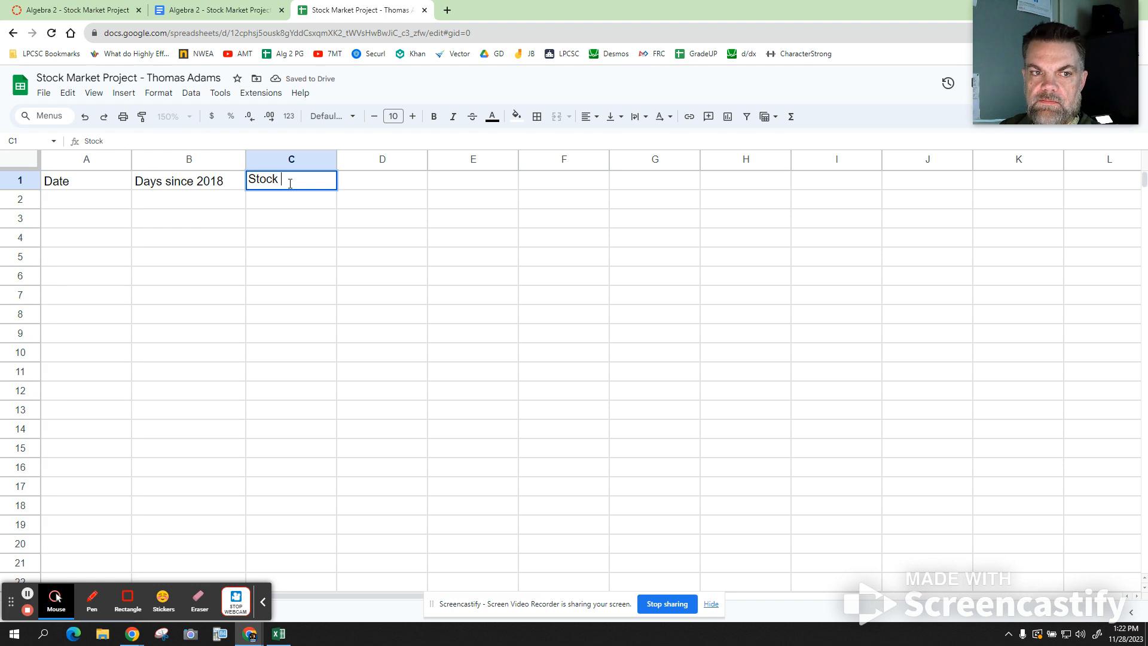
text( Val)
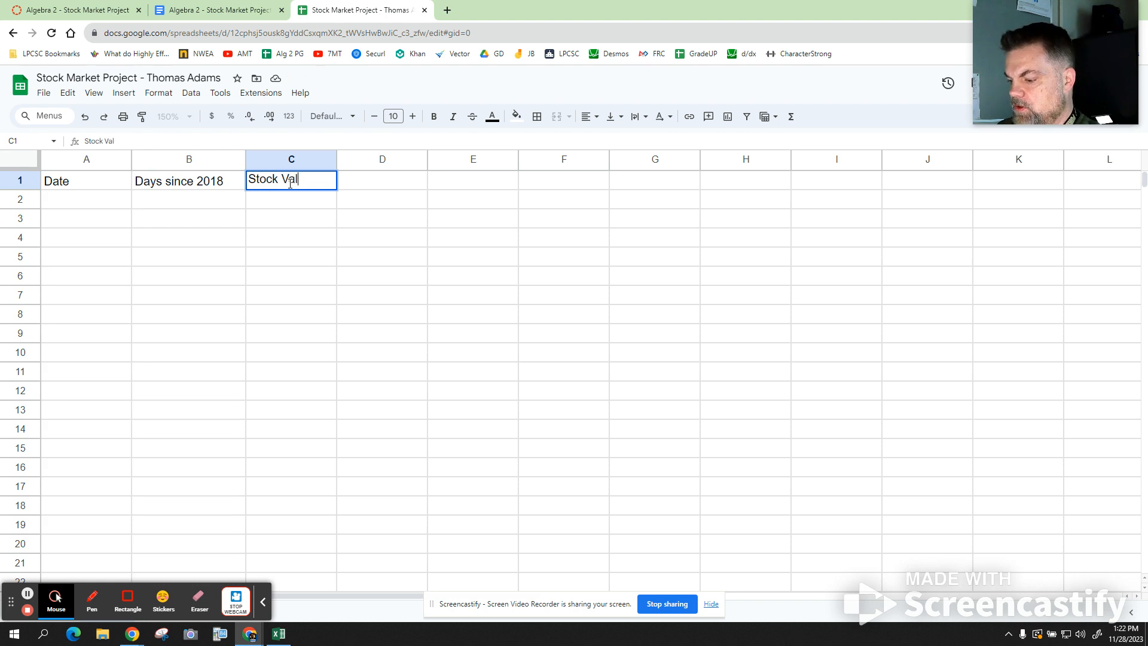
text(ue $)
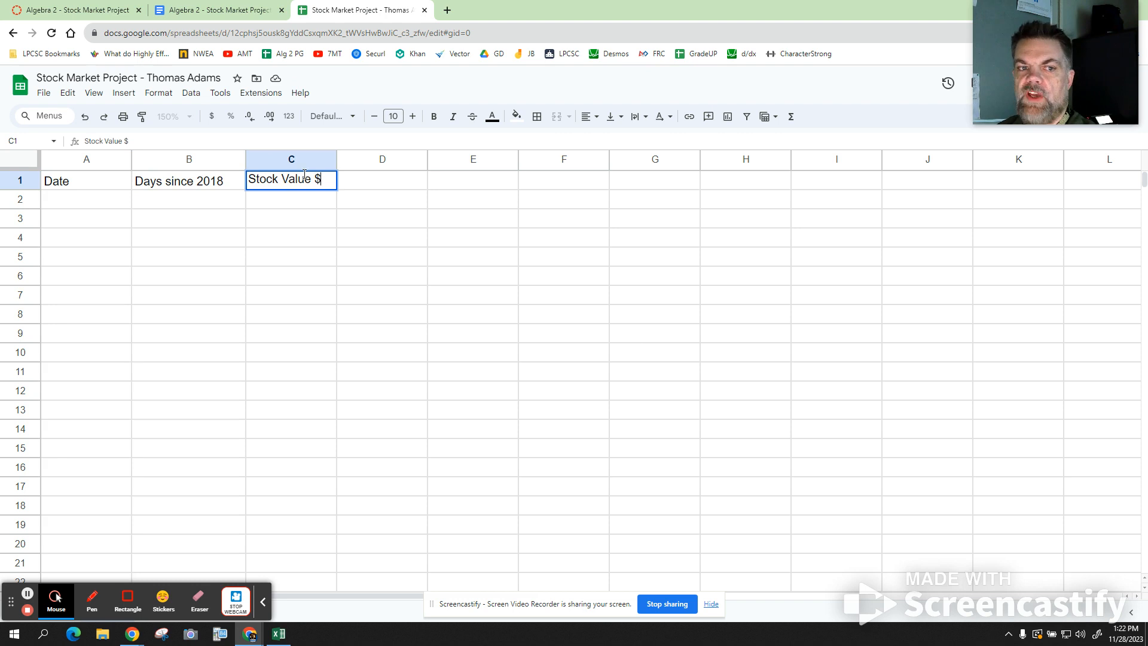
click(296, 205)
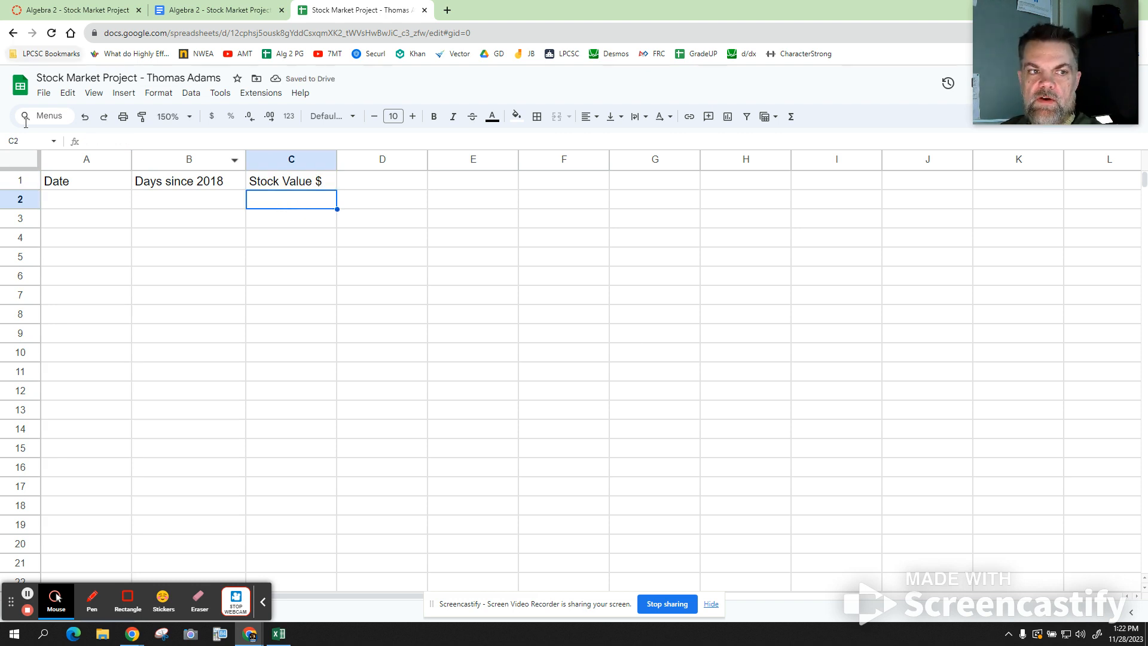
- Apply the Date number format to all of column A
click(88, 158)
scroll(93, 370, down, 20)
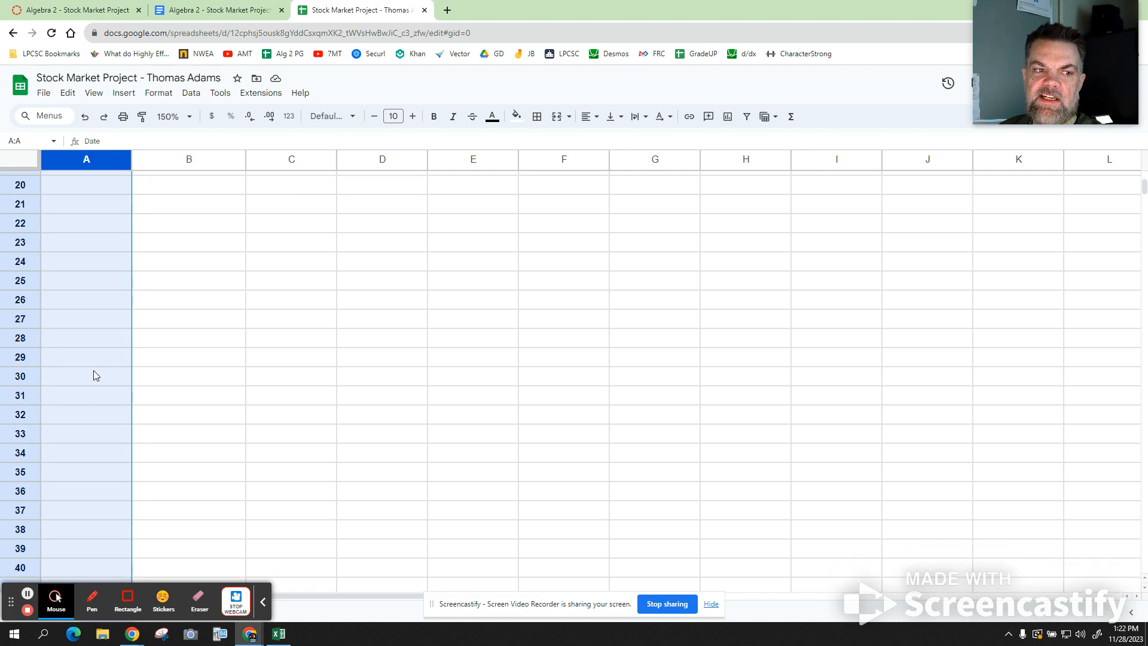
scroll(89, 371, down, 20)
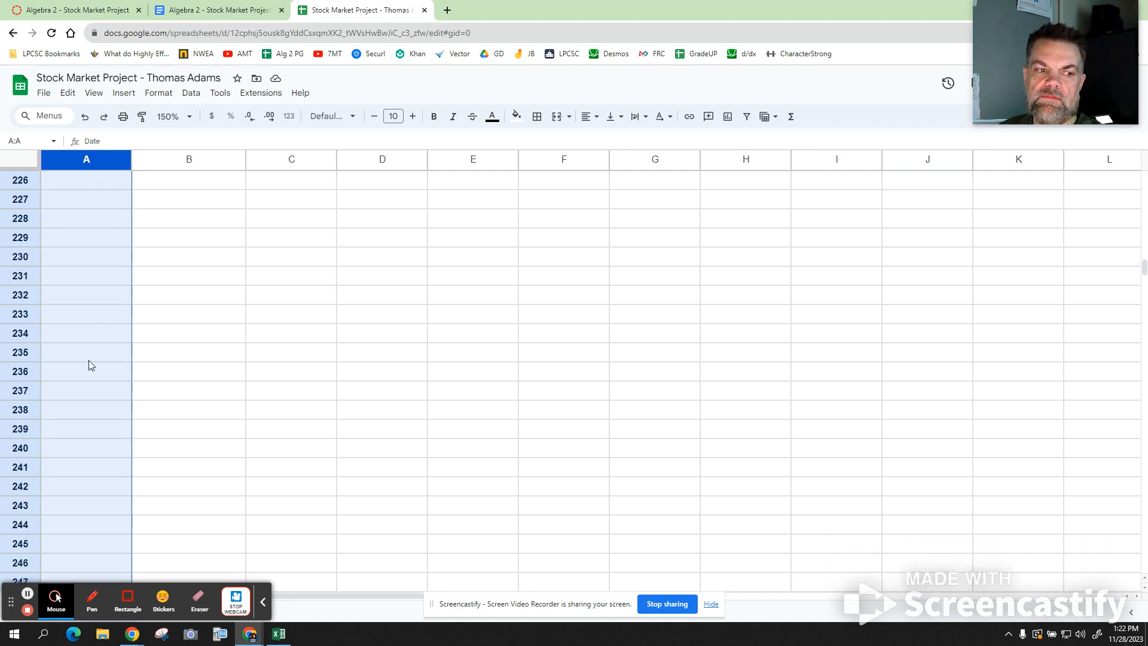
scroll(89, 362, up, 20)
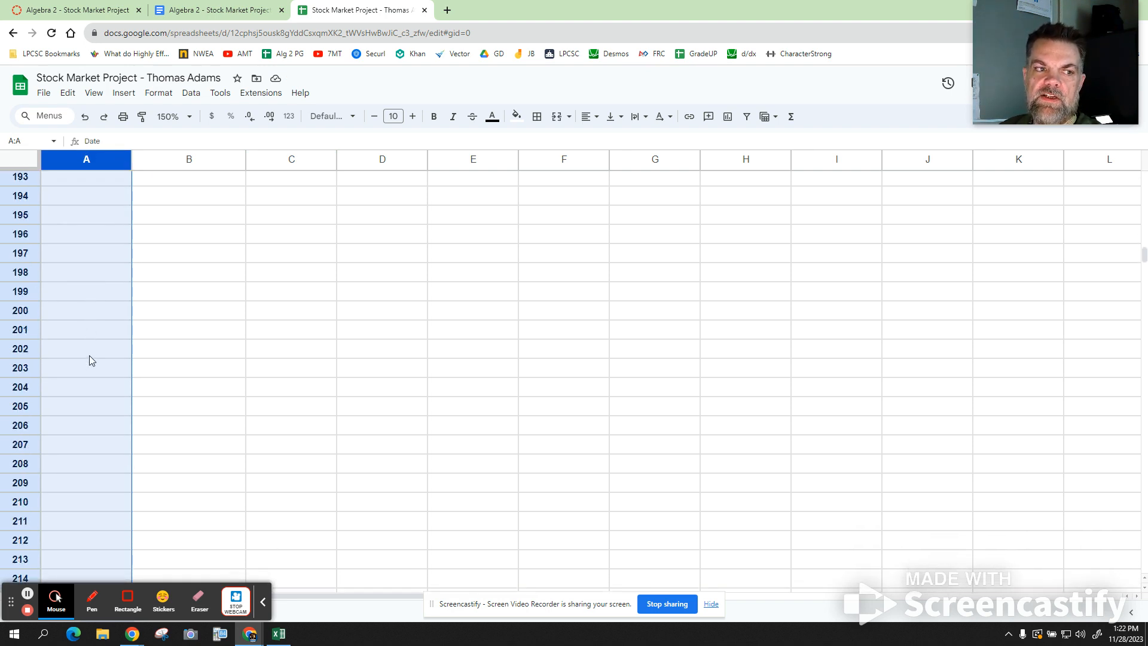
scroll(88, 347, up, 20)
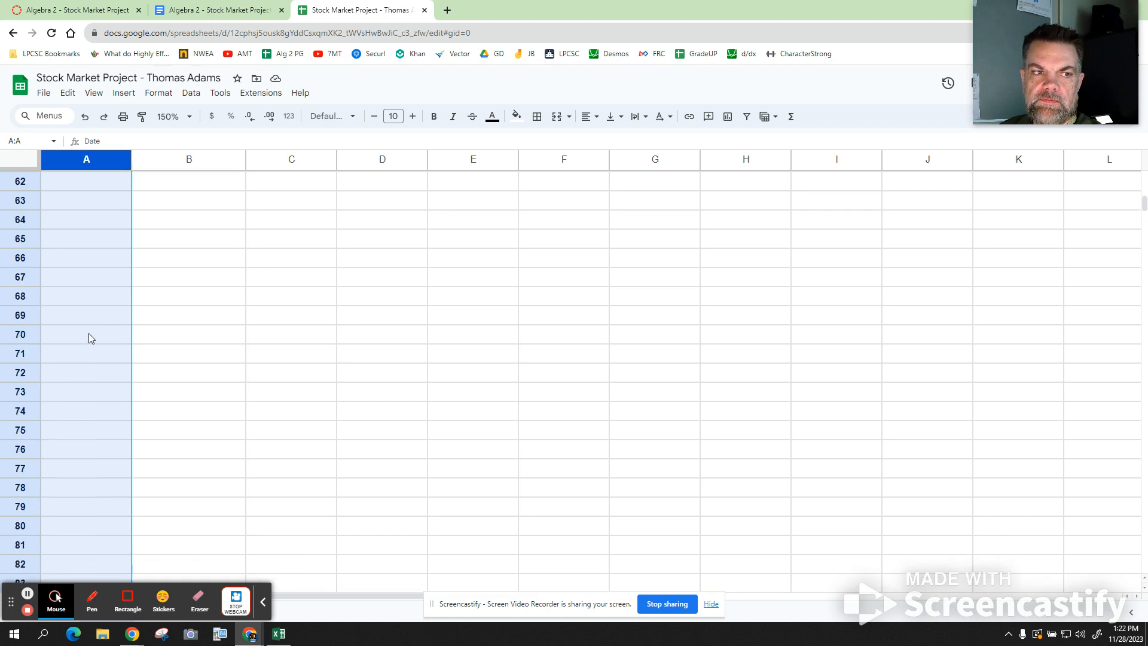
click(159, 93)
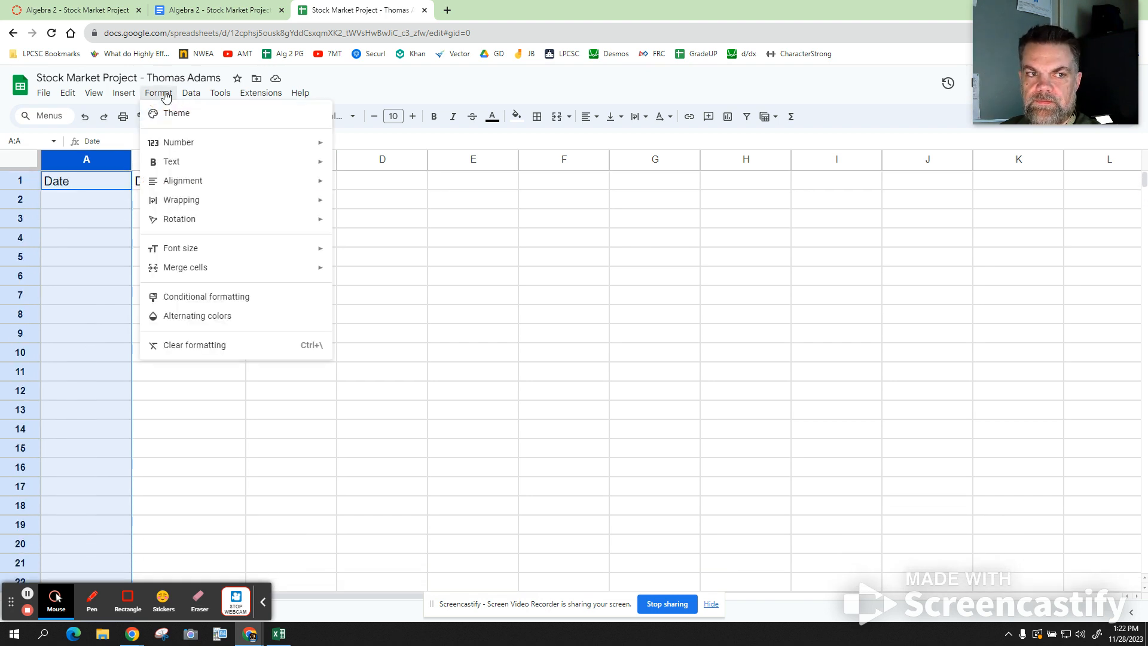
mouse_move(188, 149)
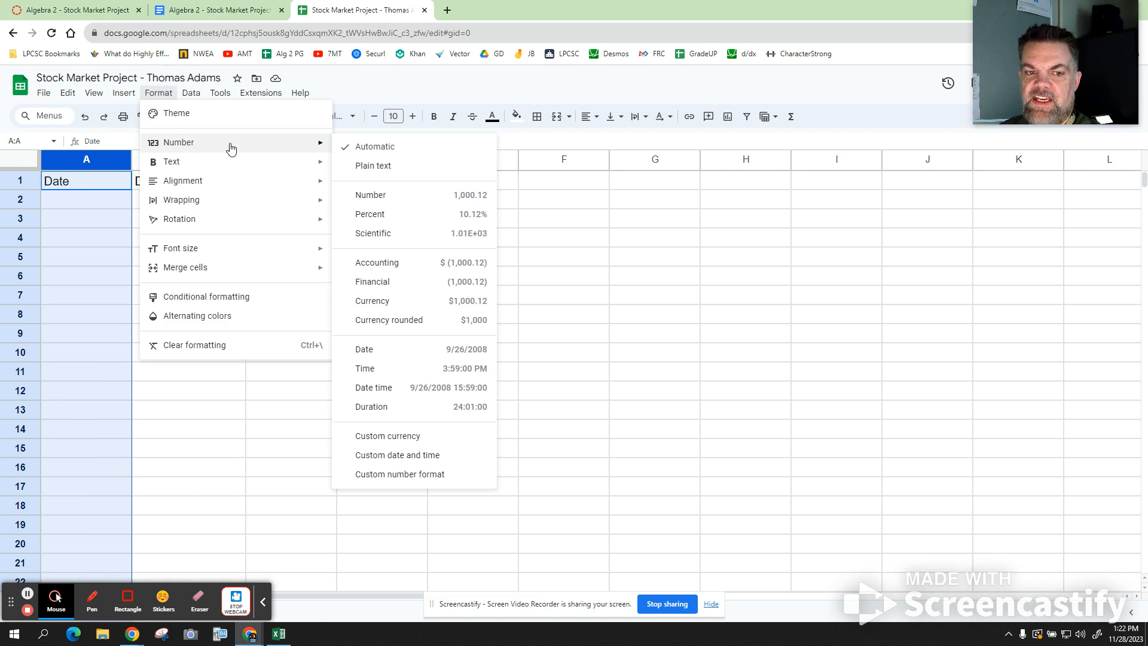
click(436, 353)
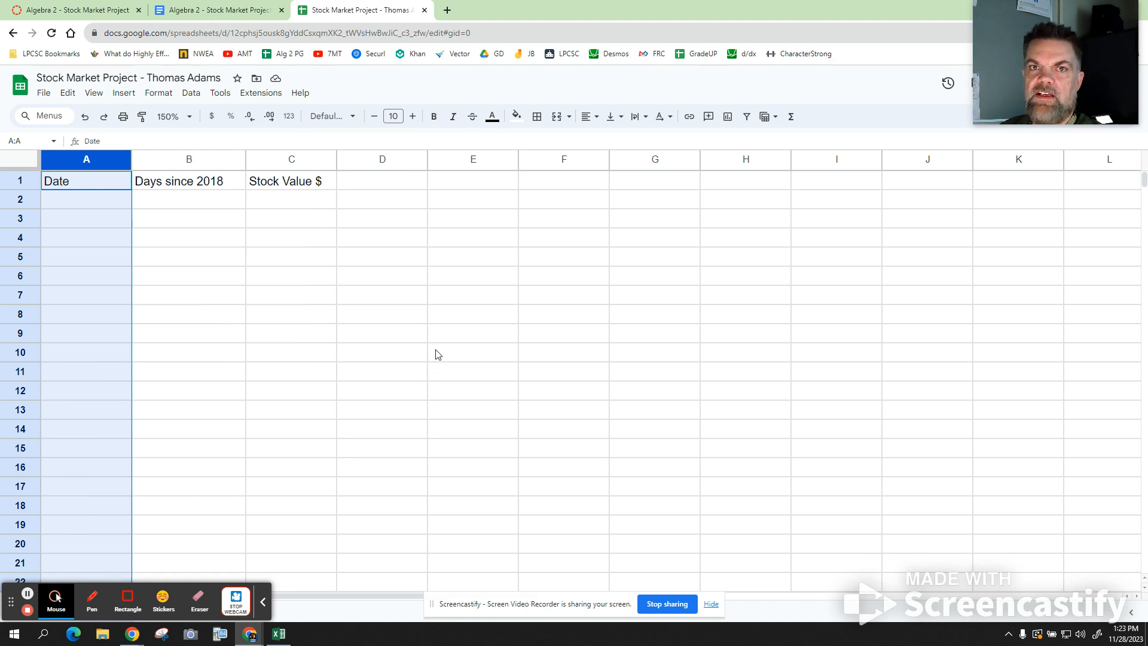
- Apply the Currency number format to all of column C
click(293, 161)
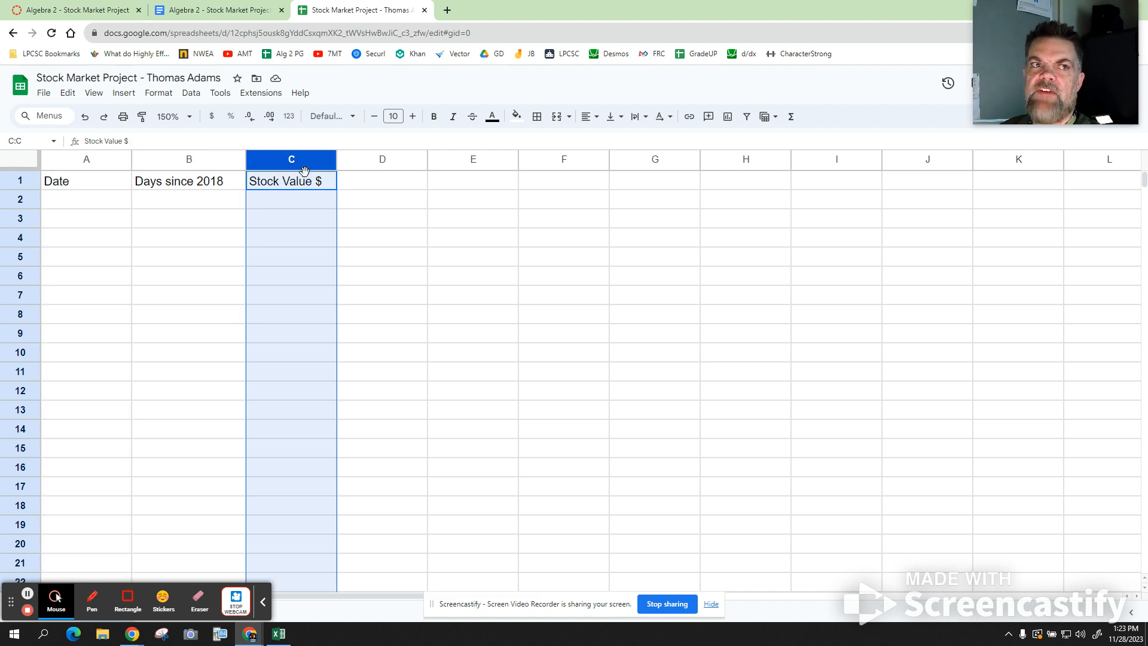
click(165, 95)
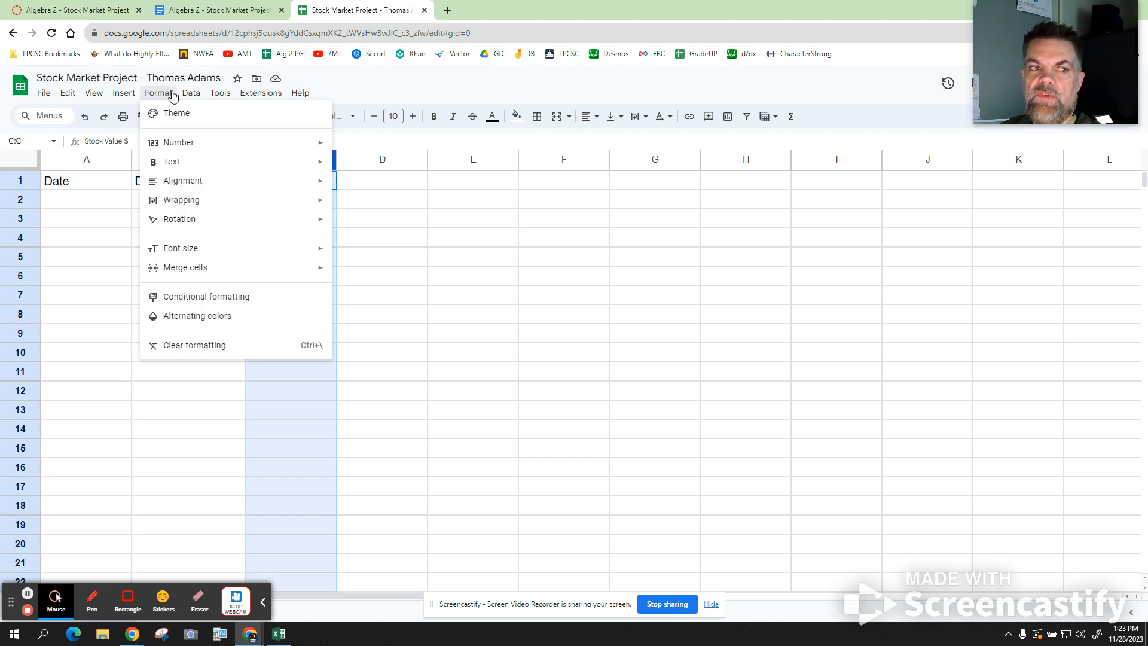
mouse_move(172, 150)
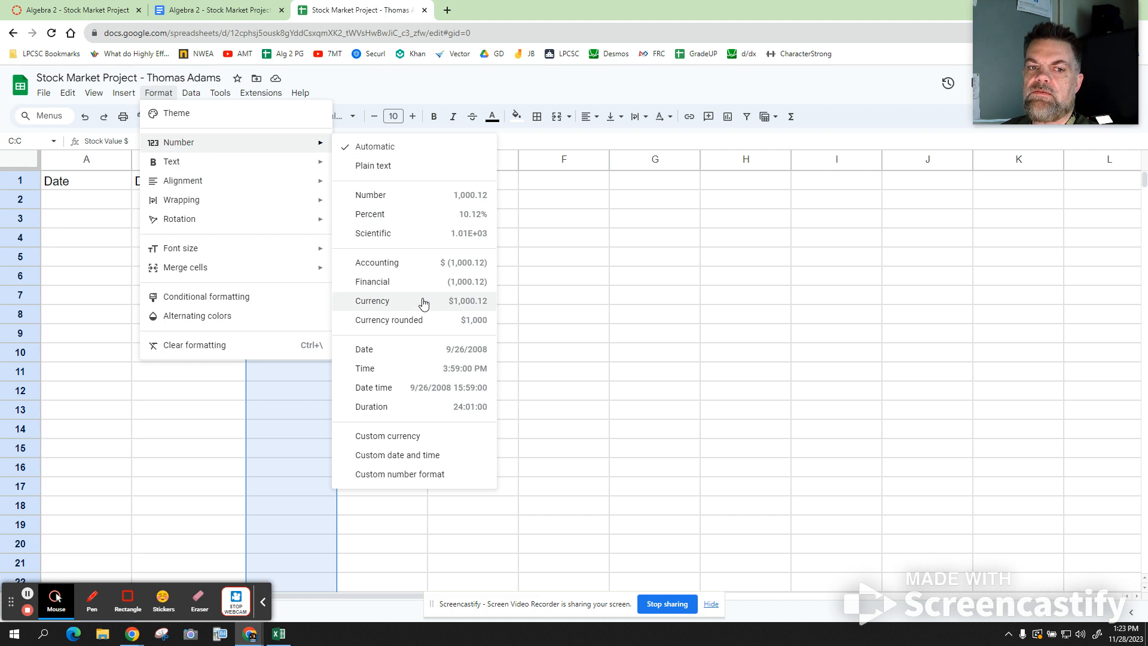
click(423, 302)
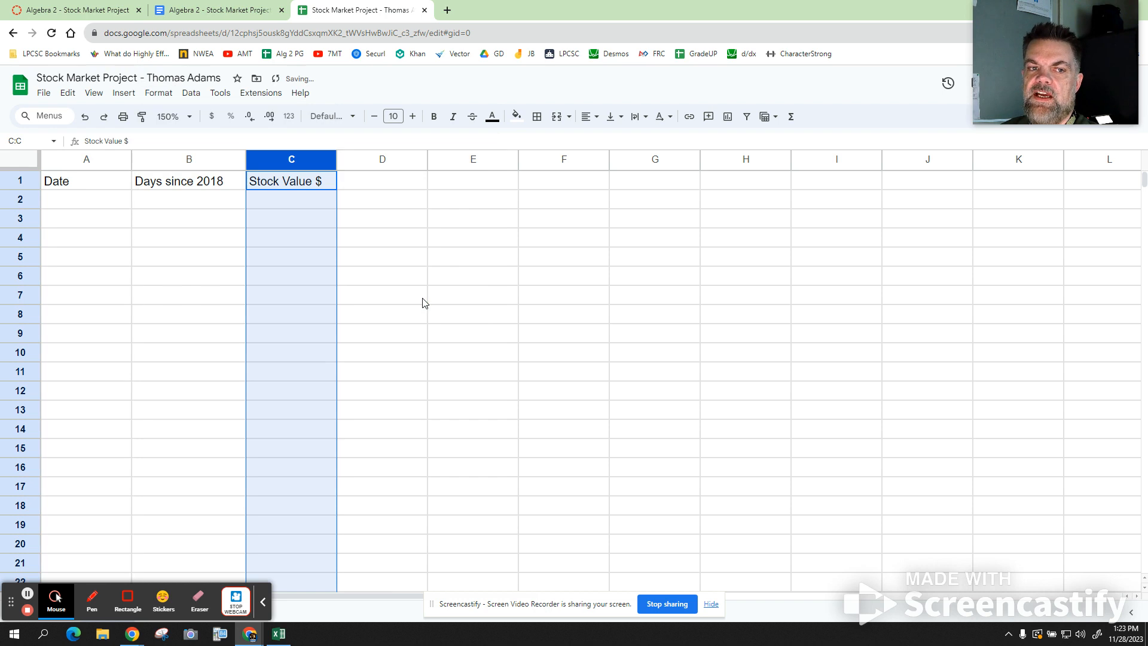
click(303, 210)
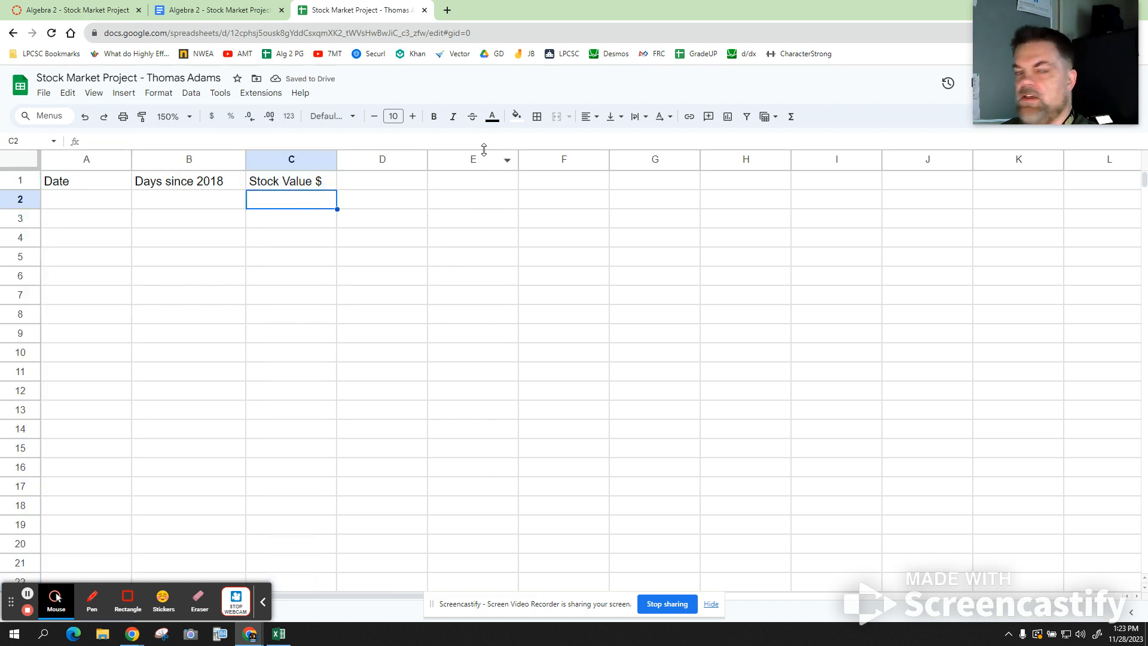
- Enter headers Company, Ticker Symbol, Y-intercept and Slope in E1:H1
click(489, 184)
text(k)
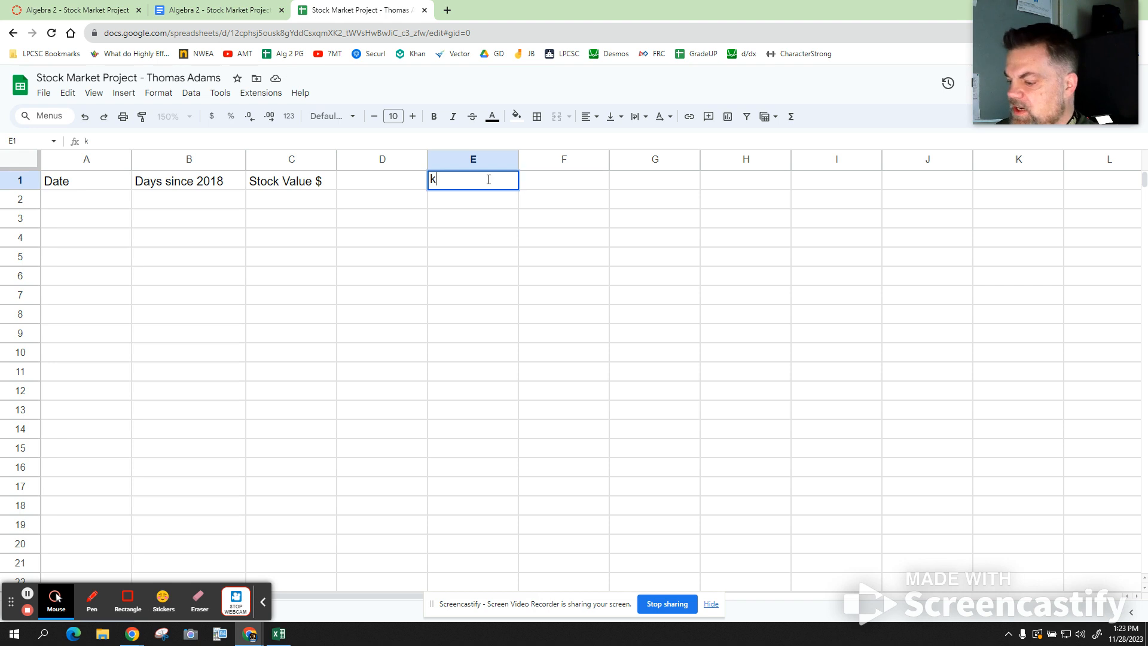
key(BackSpace)
text(Com)
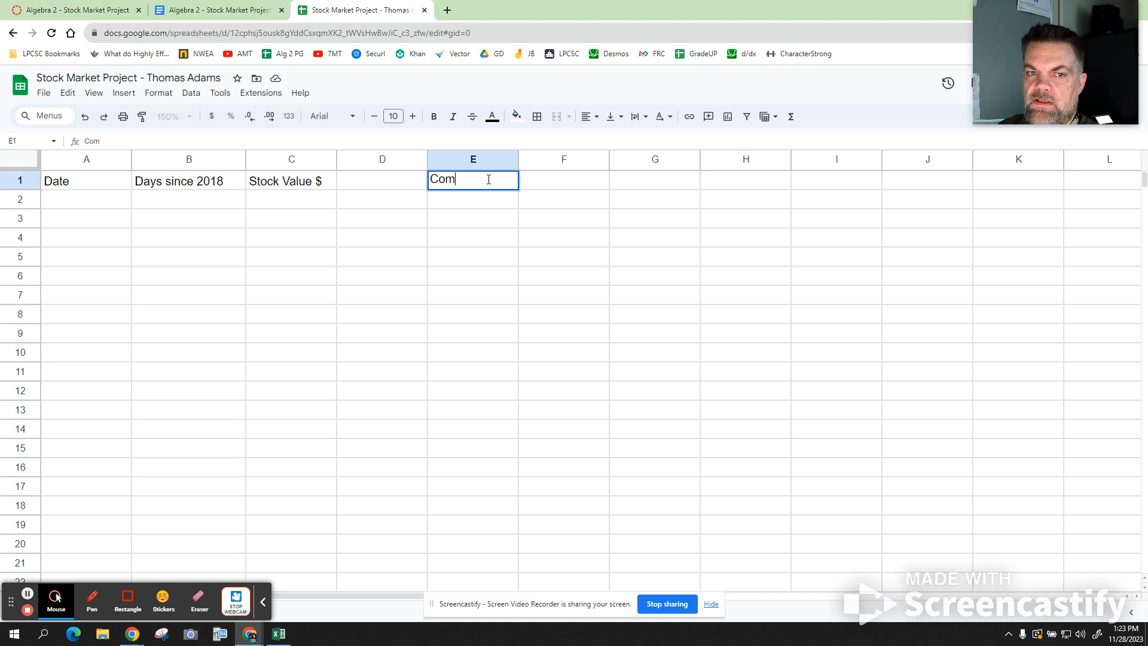
text(pany)
key(Tab)
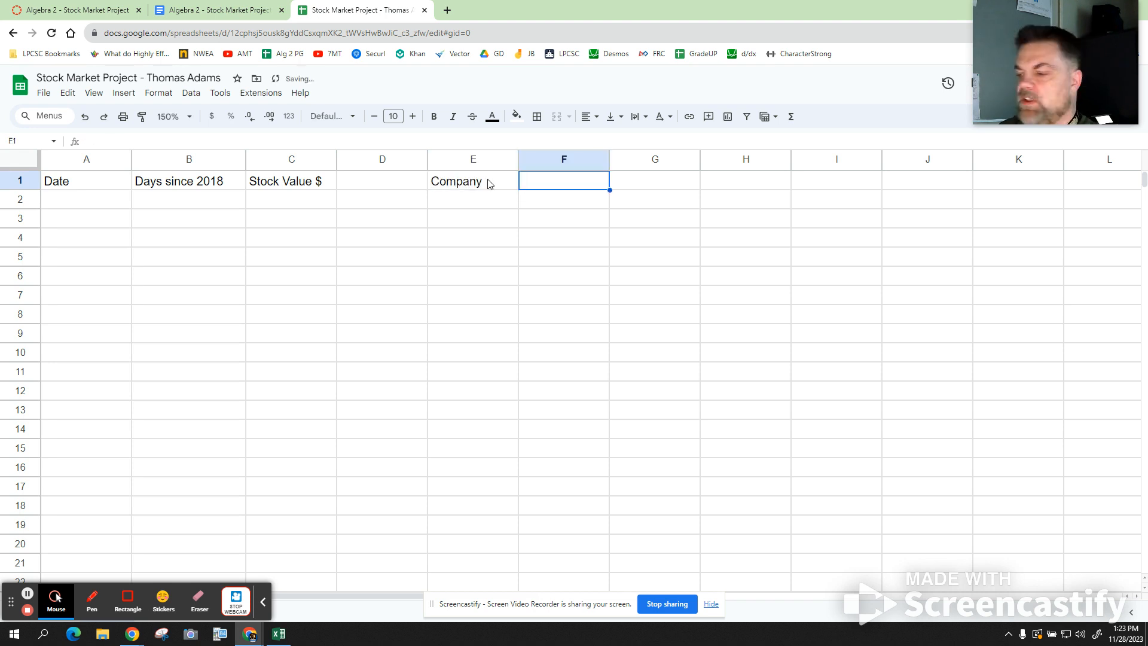
text(Ticker)
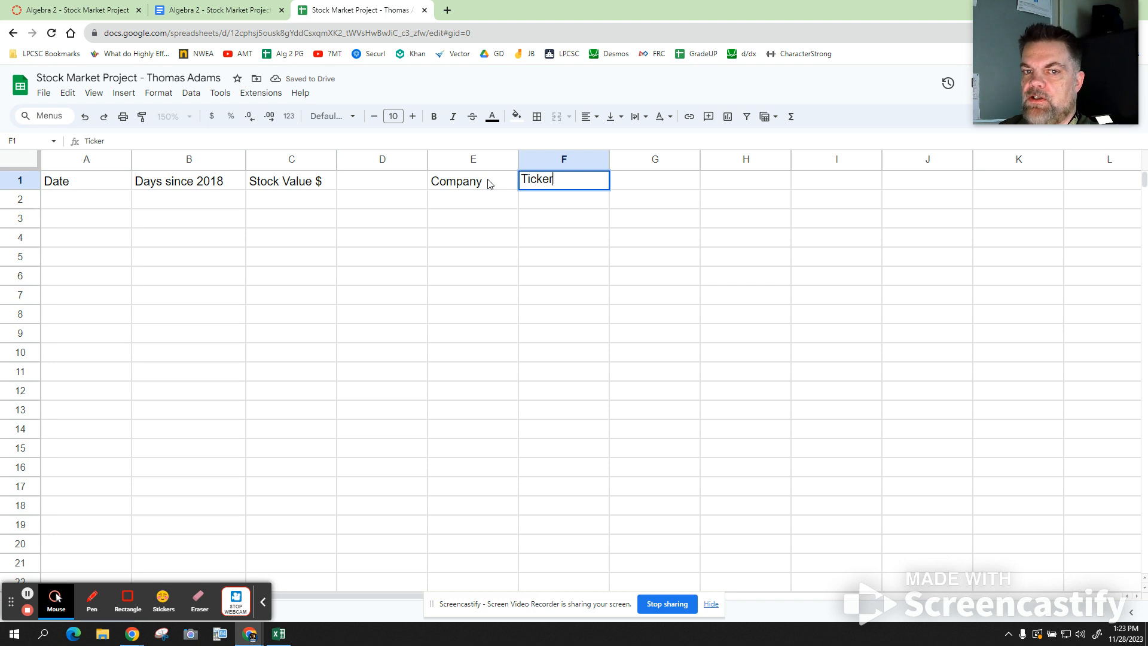
text( Sym)
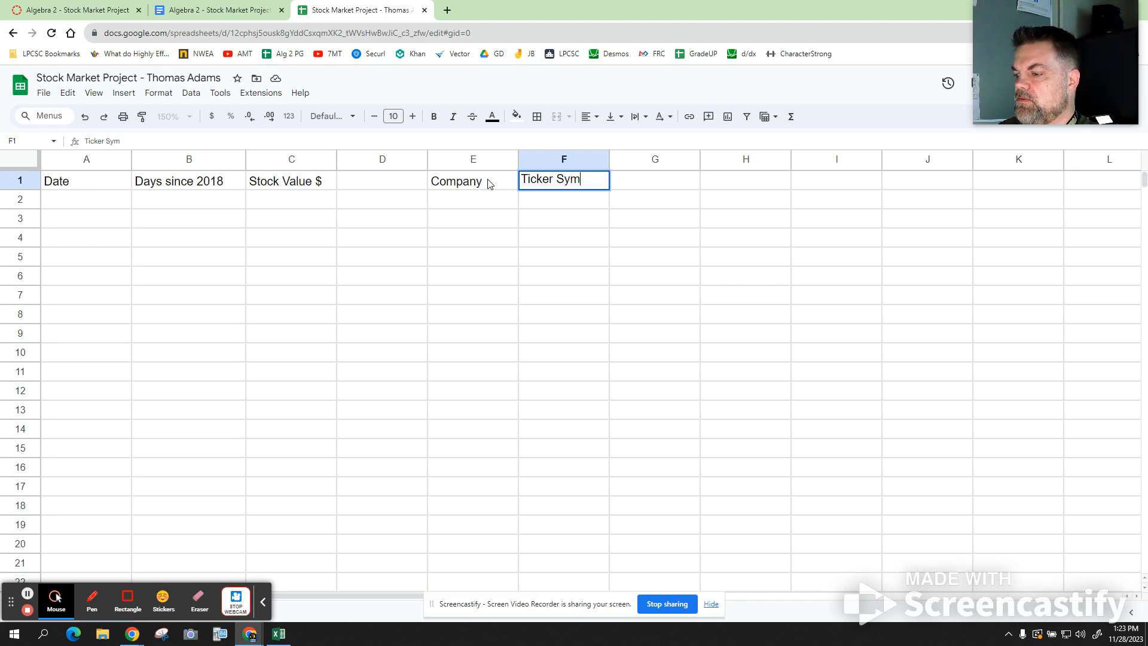
text(bol)
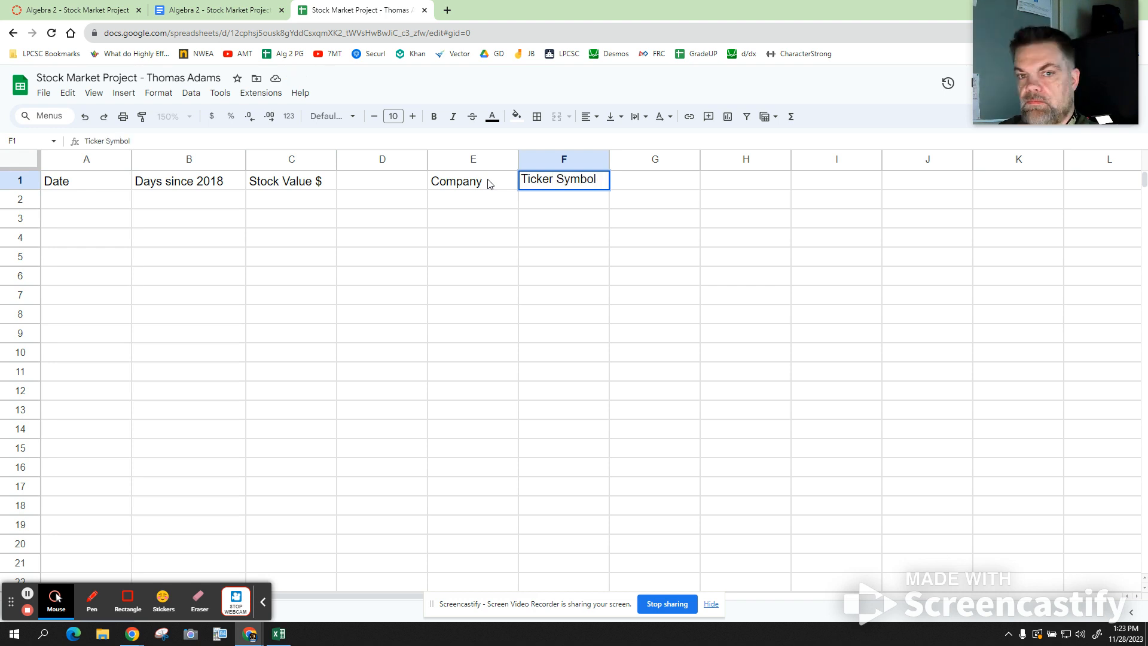
key(Tab)
text(Y-in)
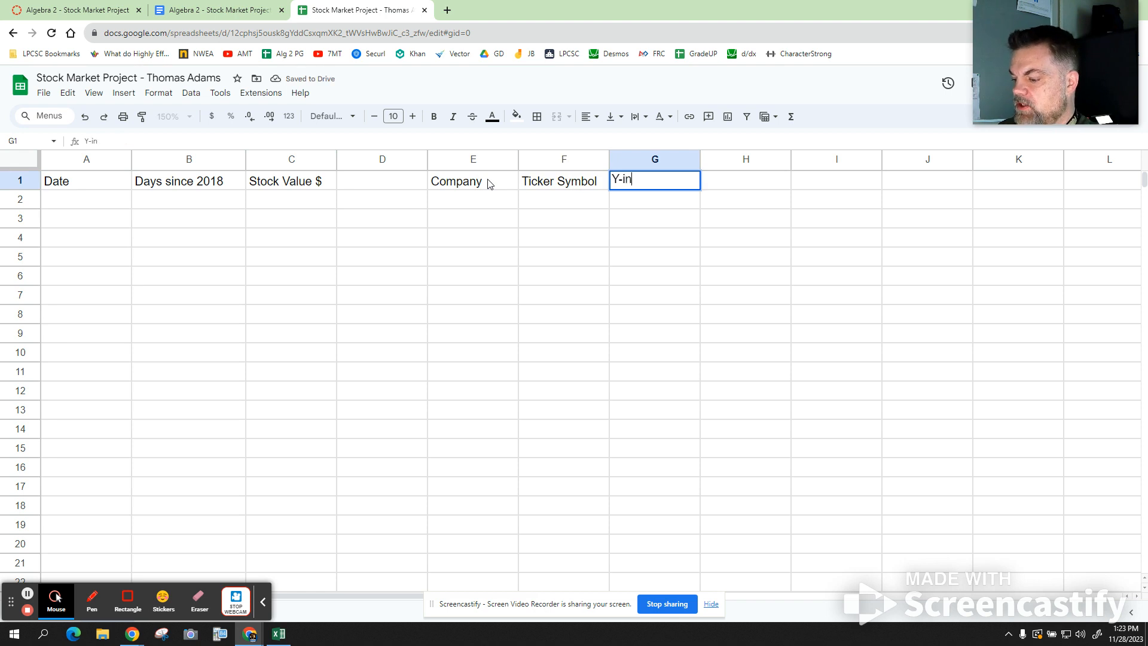
text(tercept)
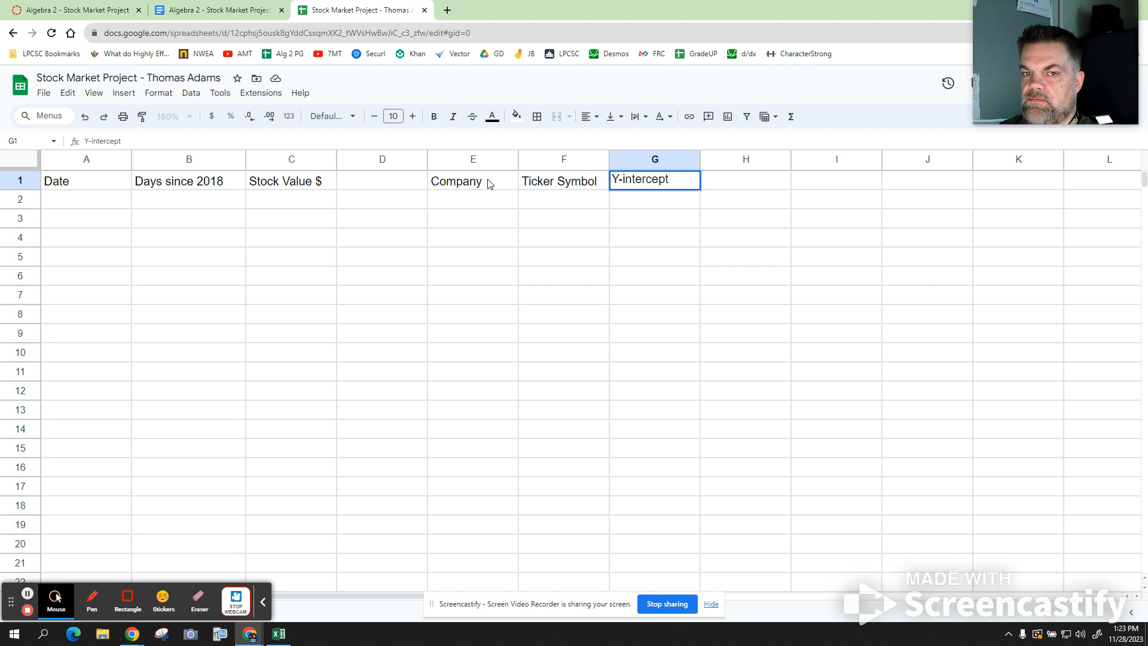
key(Tab)
text(S)
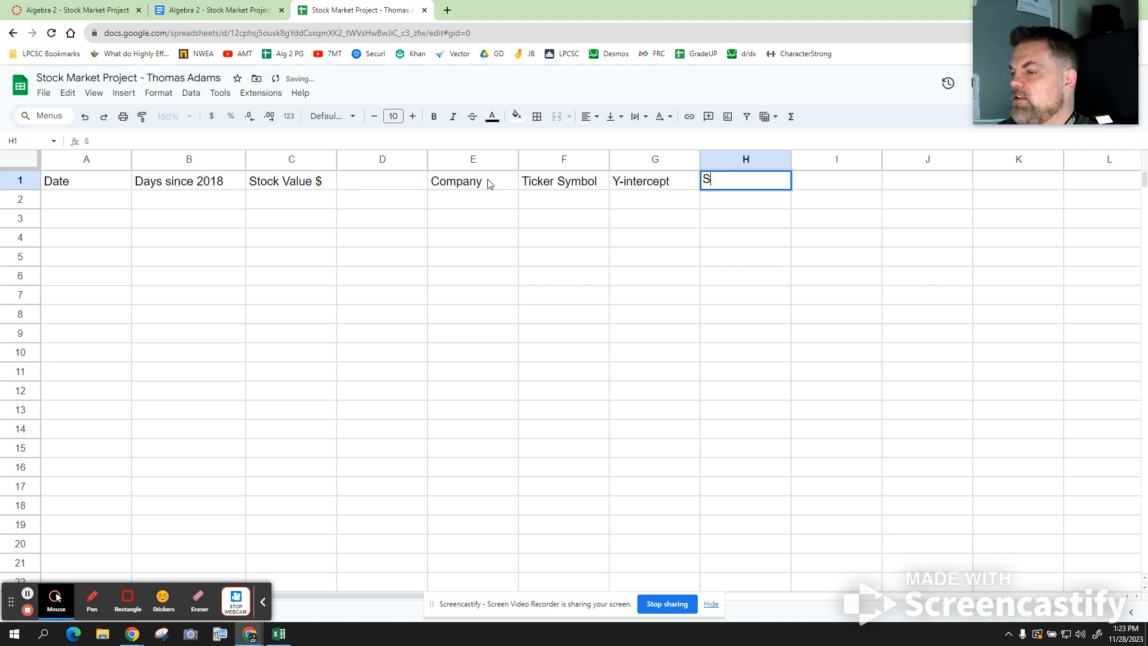
text(lope)
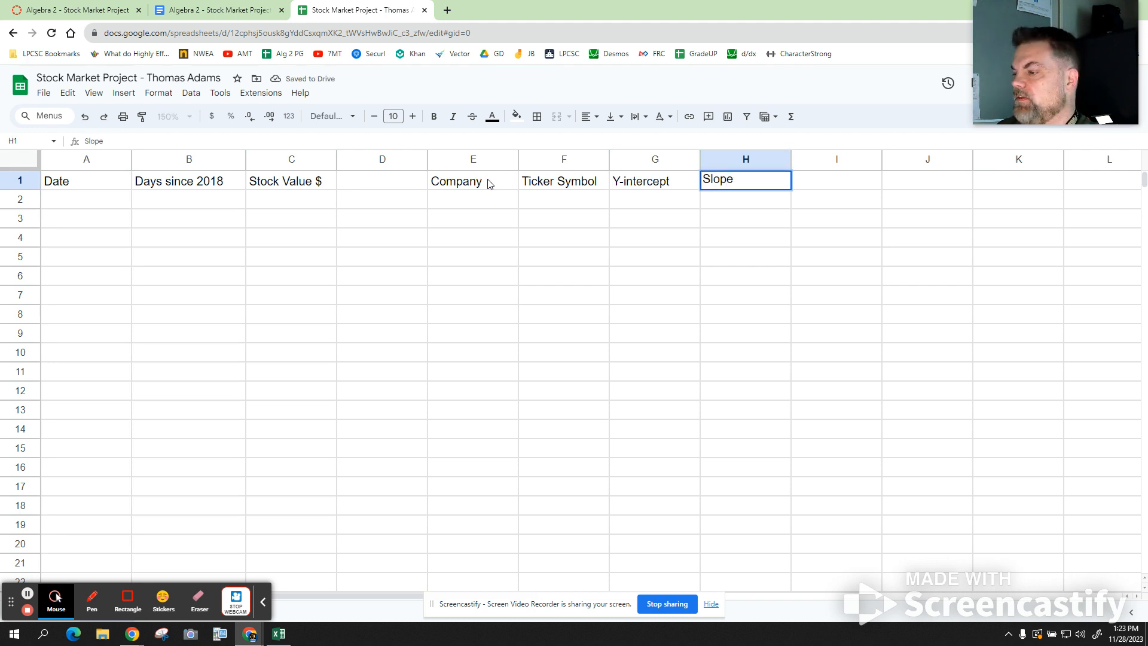
key(Tab)
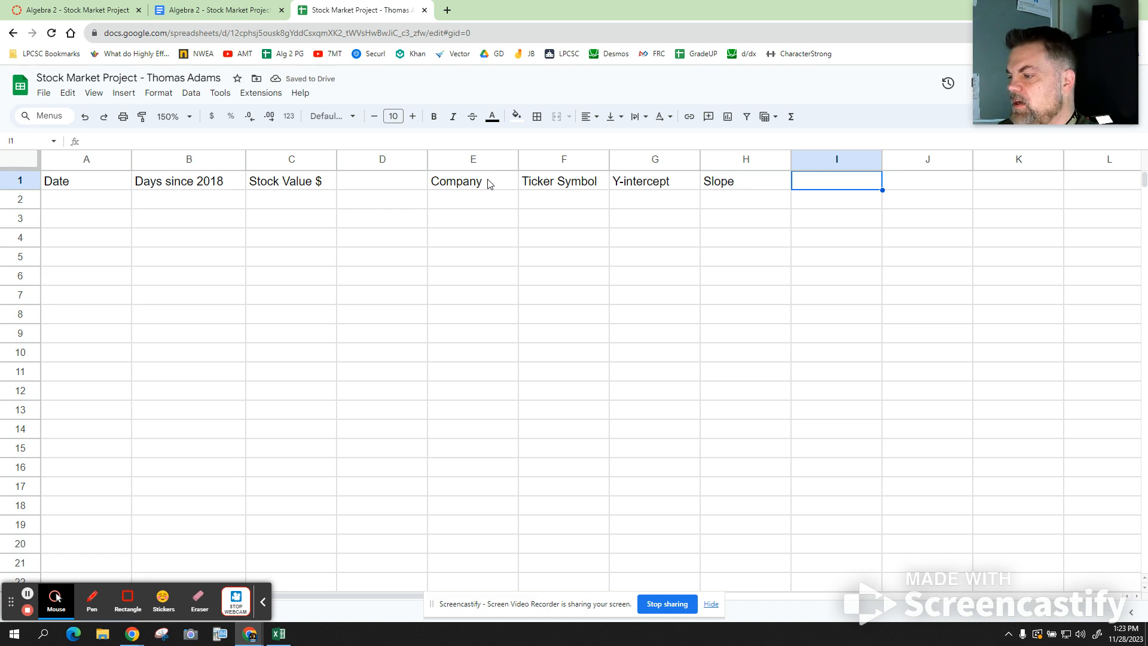
- Enter 'Value per share in 2043' in I1, widen column I, and type 'Days (2043)' in J1
text(Value)
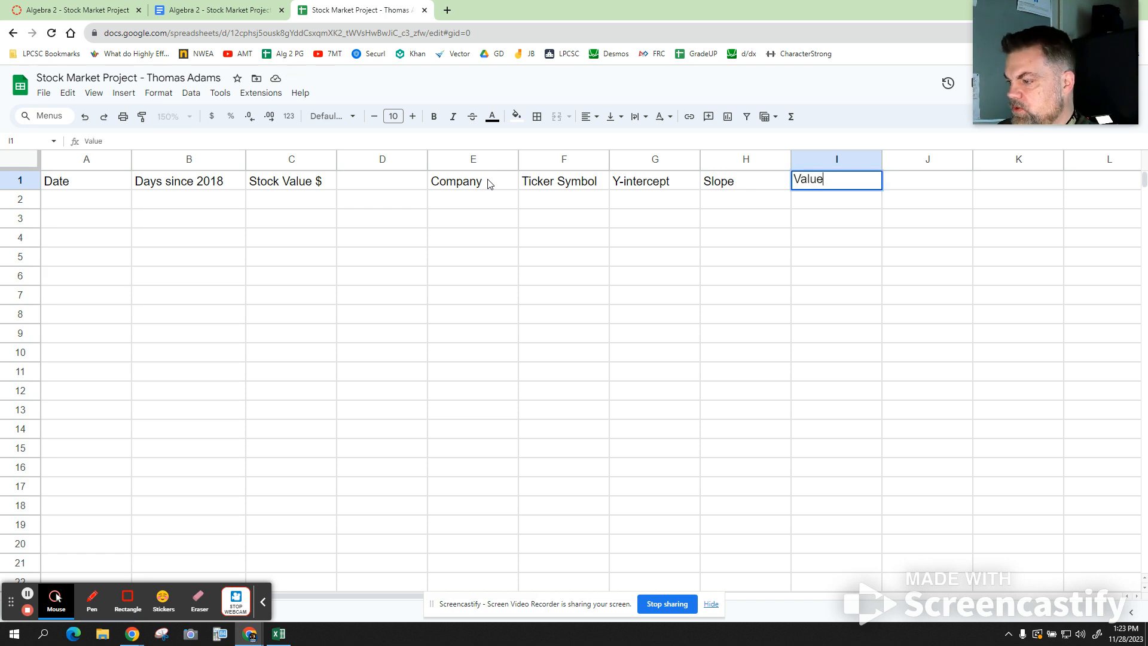
text( per s)
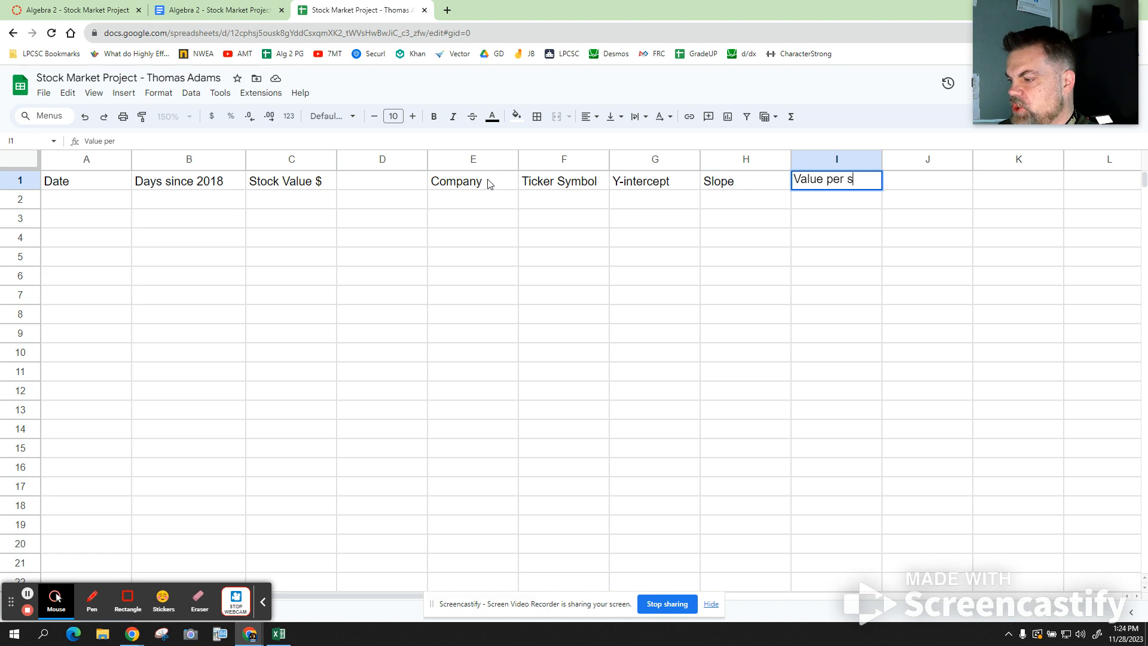
text(hare in )
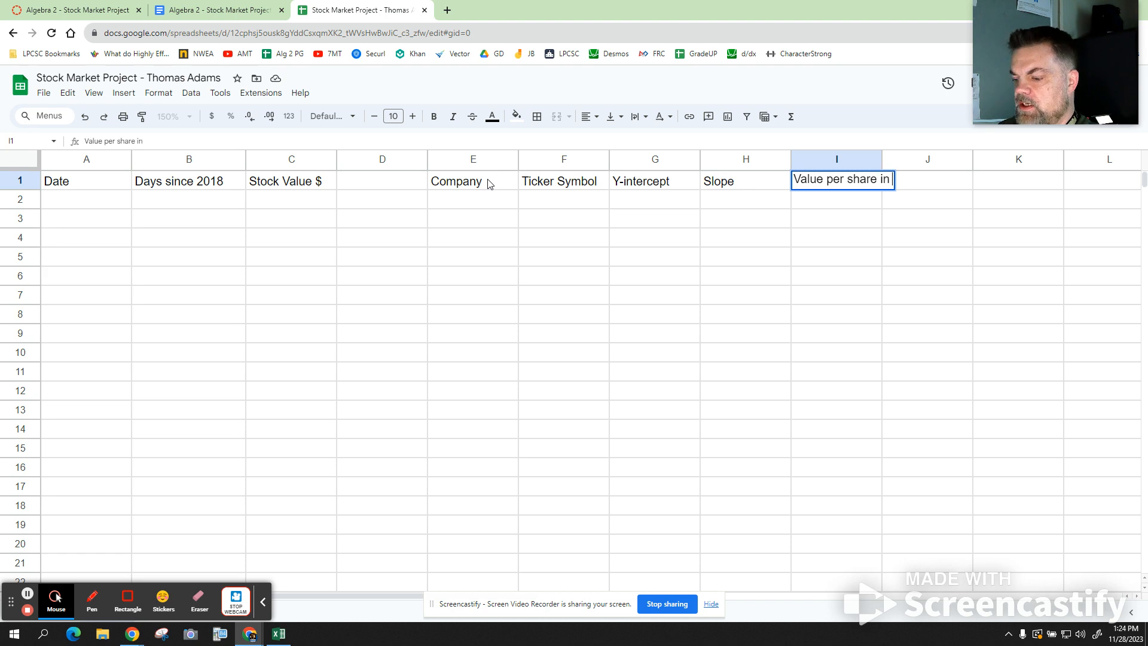
text(2043)
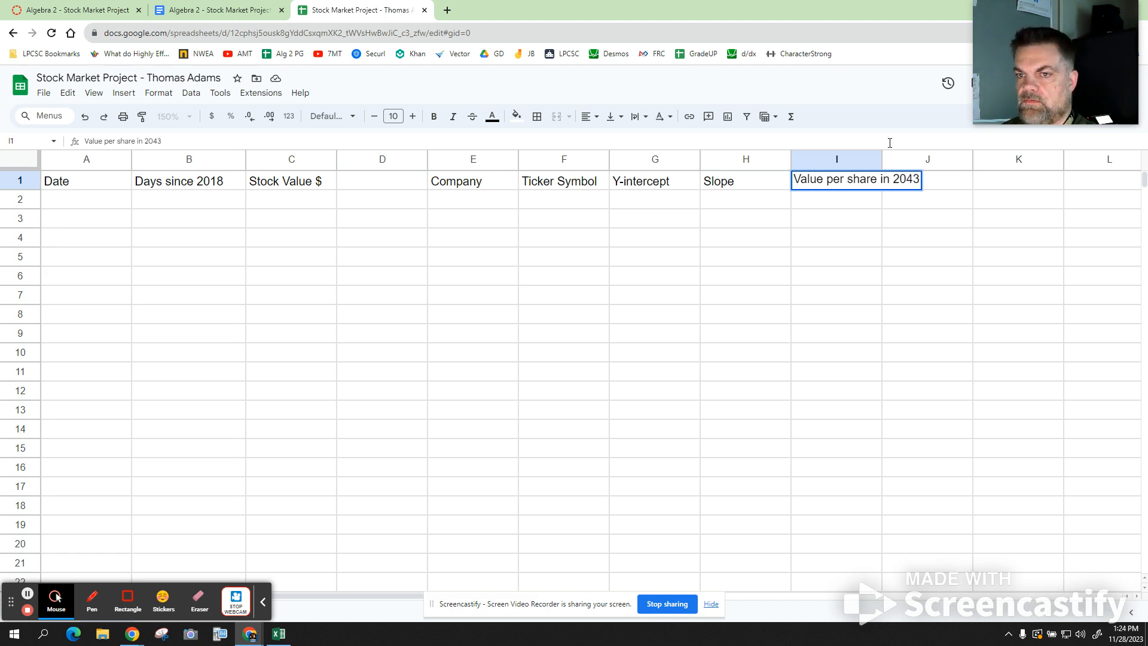
drag(882, 160, 949, 156)
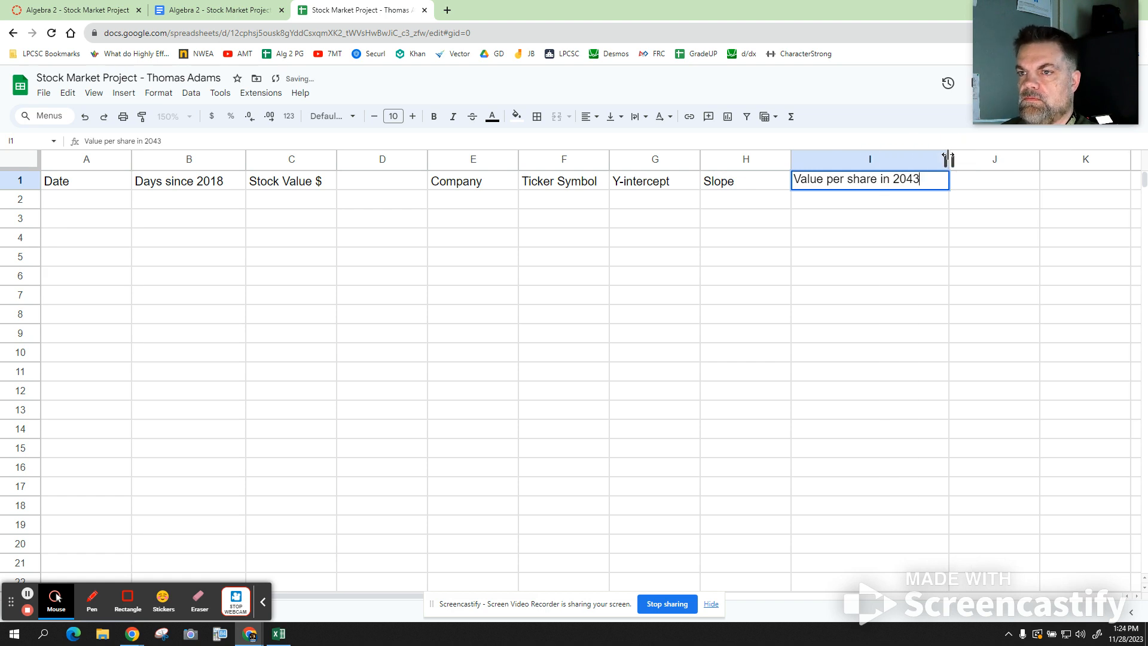
click(970, 188)
drag(949, 161, 931, 164)
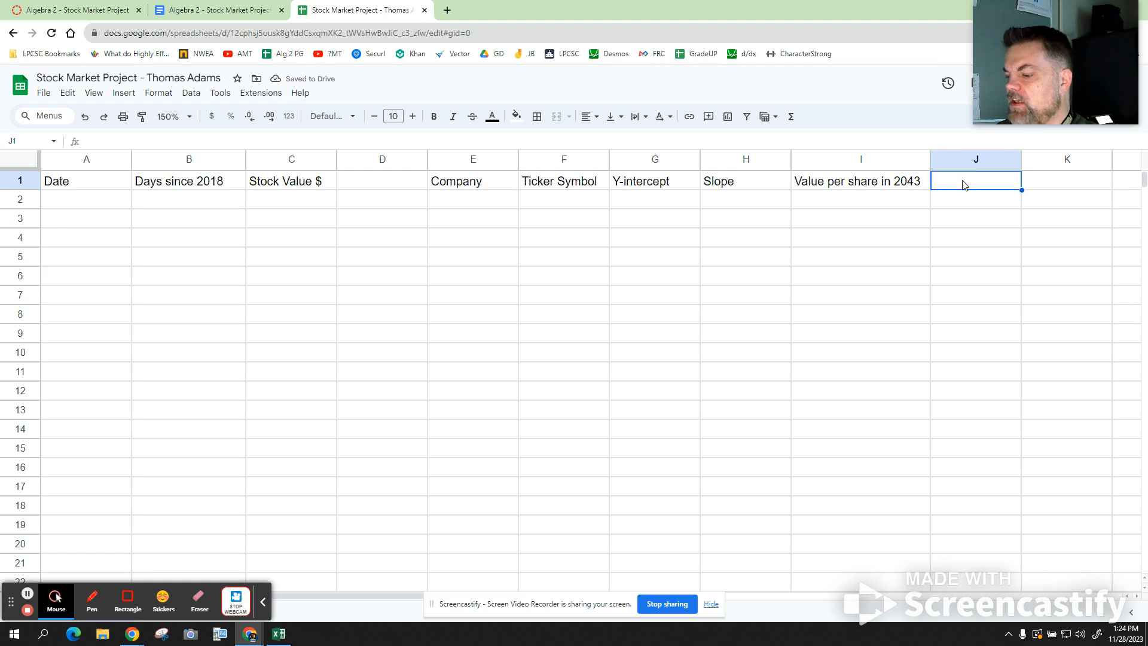
text(Days)
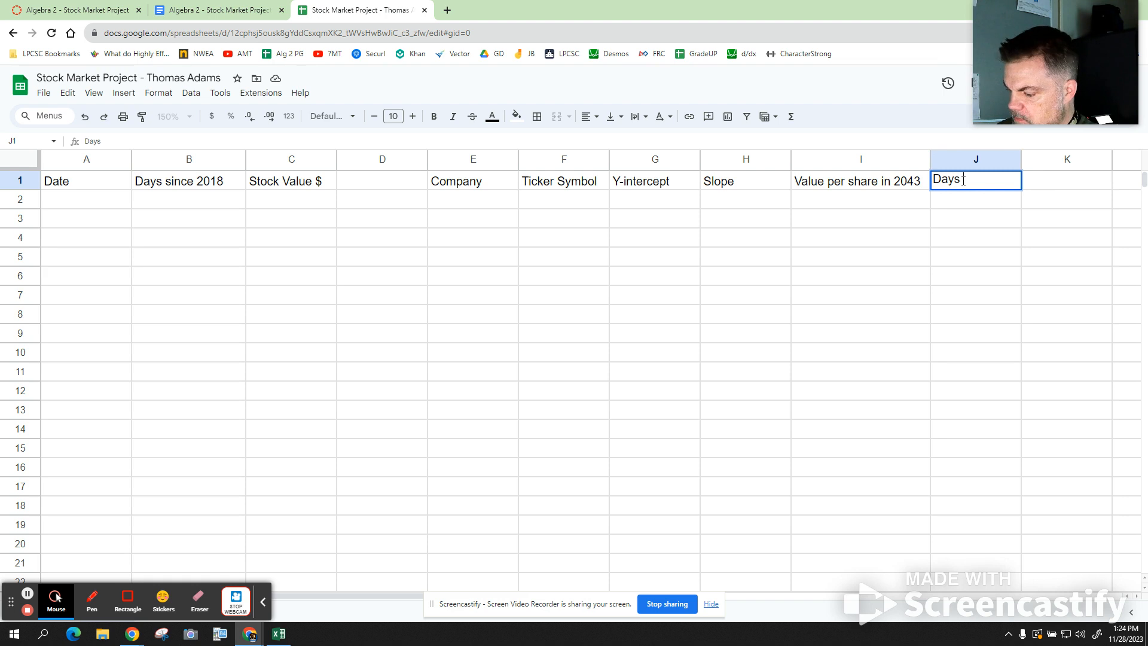
text((204)
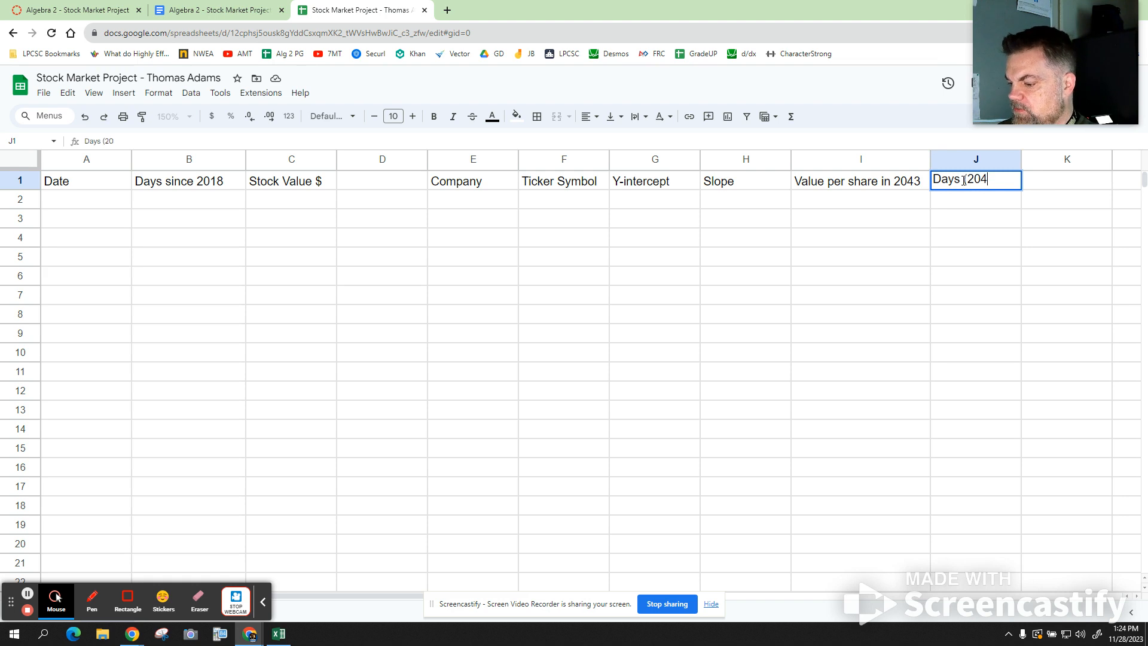
text(3))
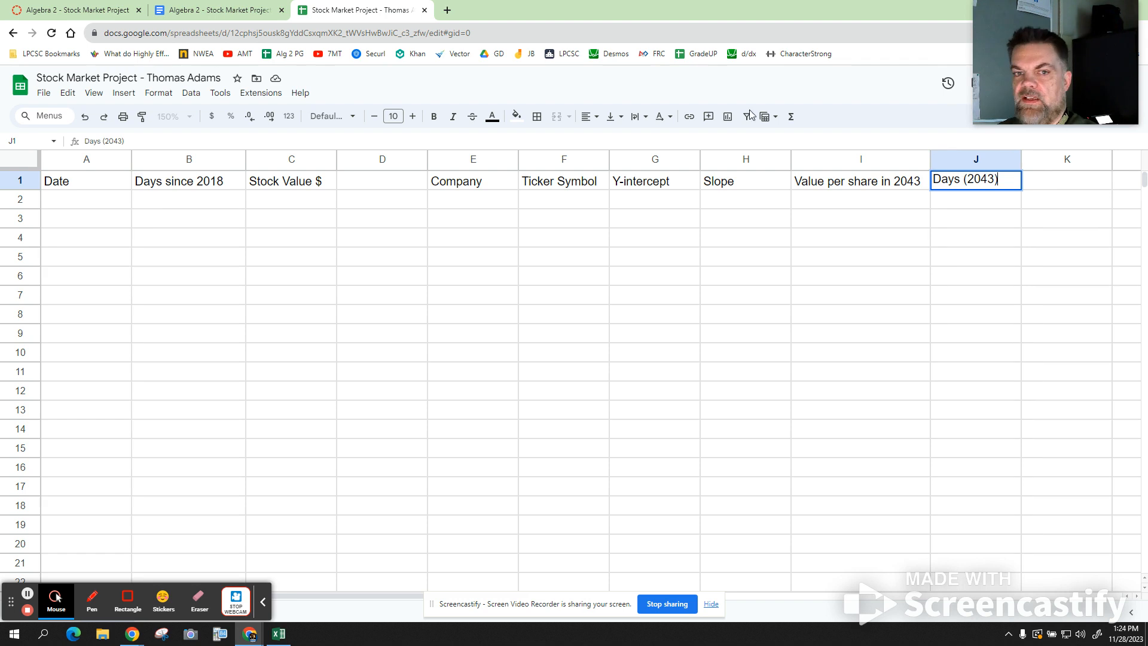
- Enter 'Value in 2023' in E4 and 'Number of Shares' in F4, adjusting columns F, H and I
click(467, 237)
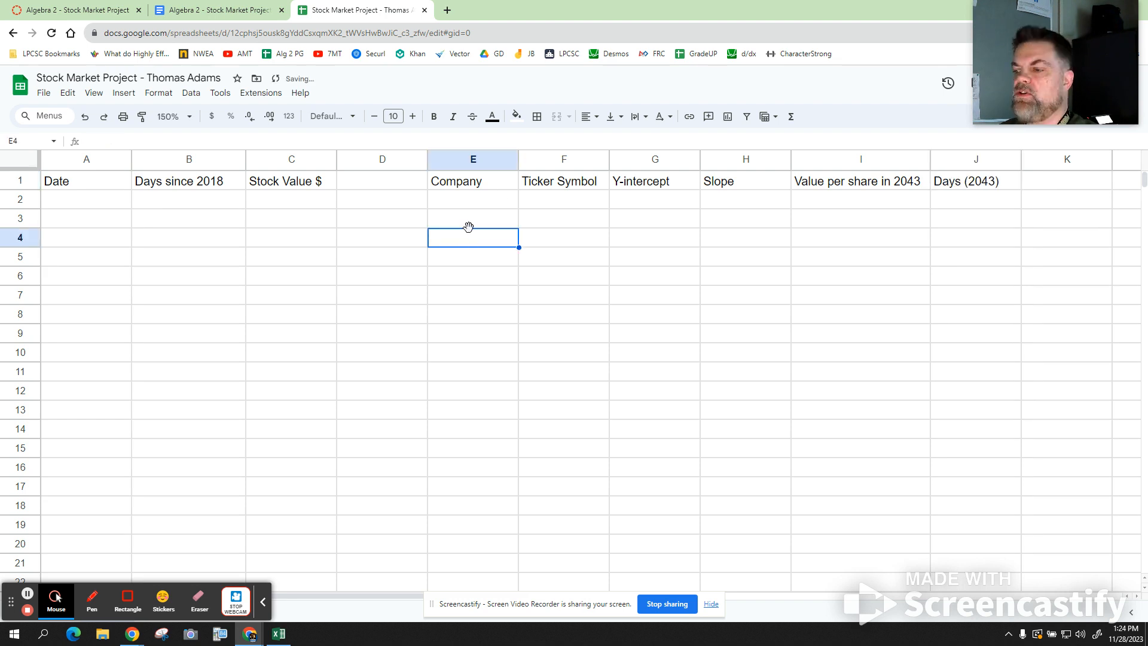
text(Value in)
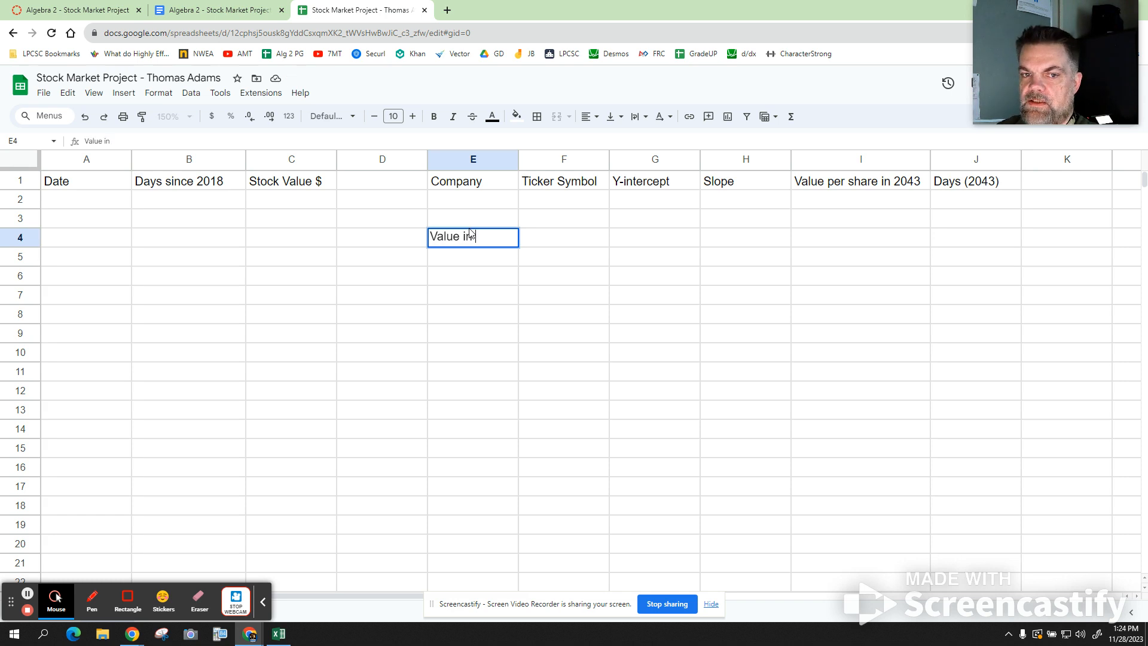
text( 2023)
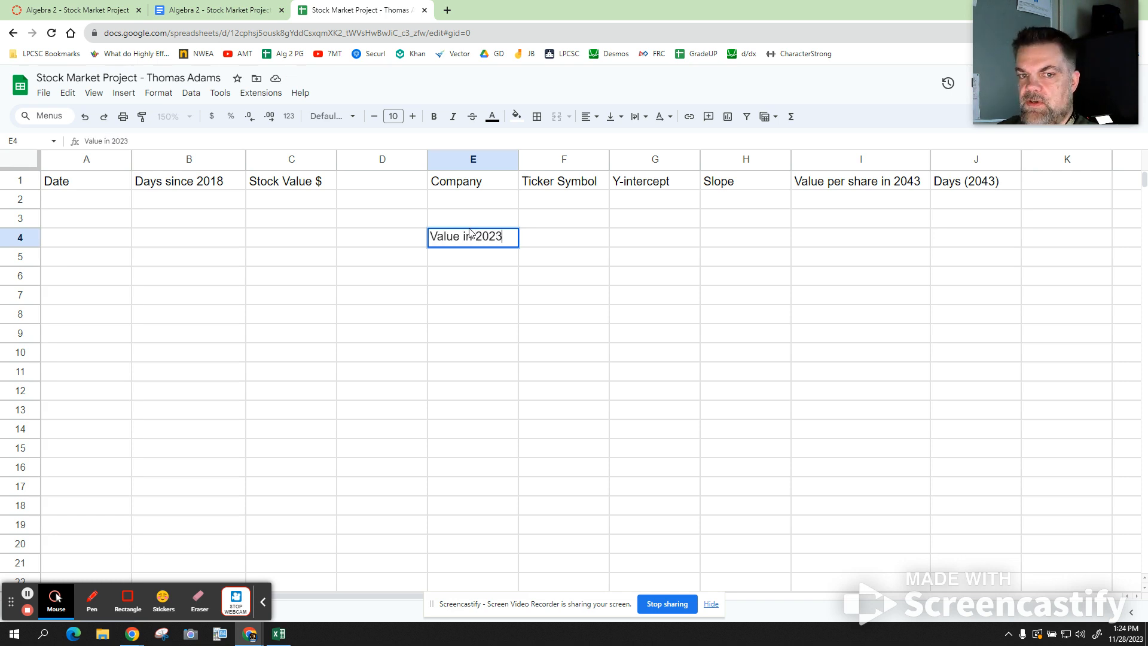
key(Tab)
text(Number of Sh)
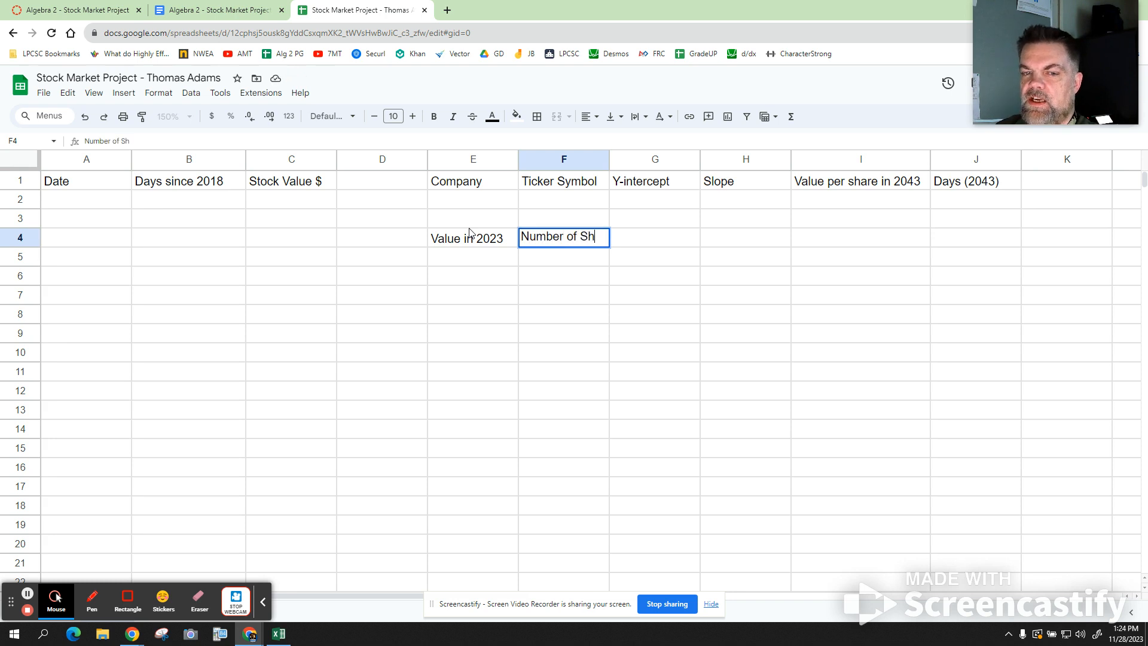
text(ares)
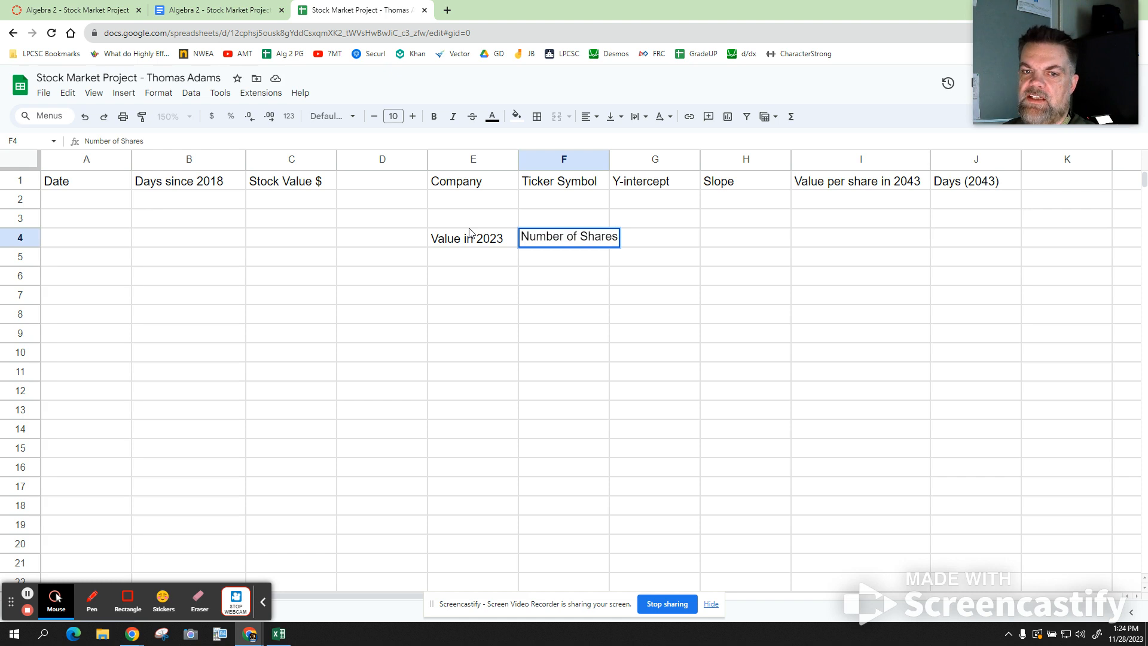
click(618, 264)
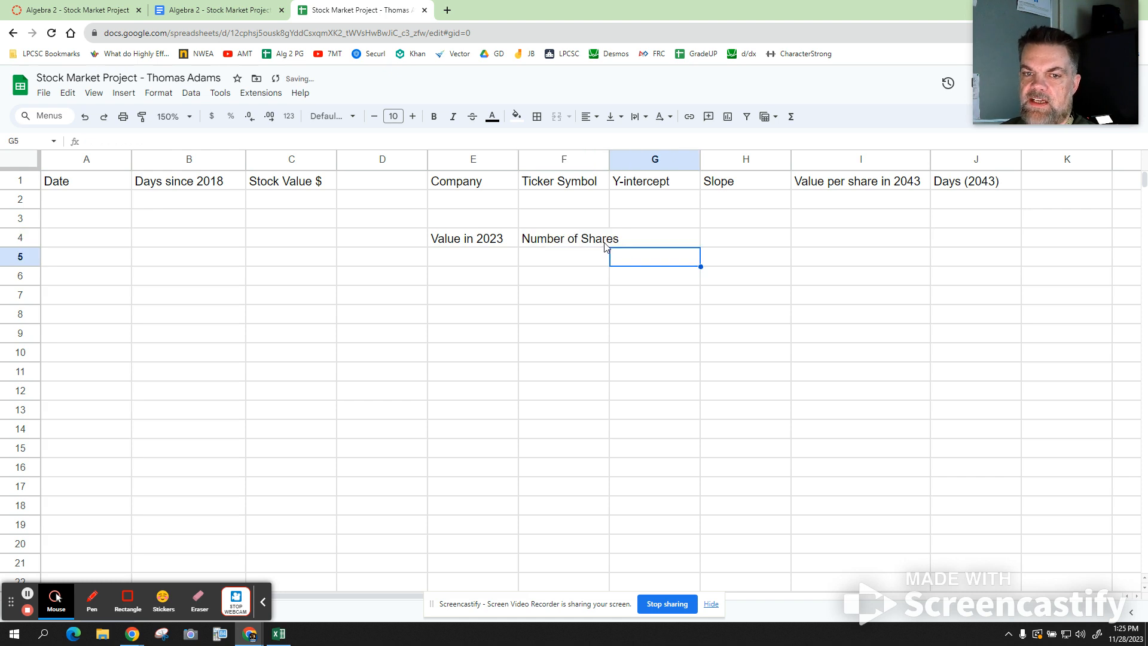
click(605, 242)
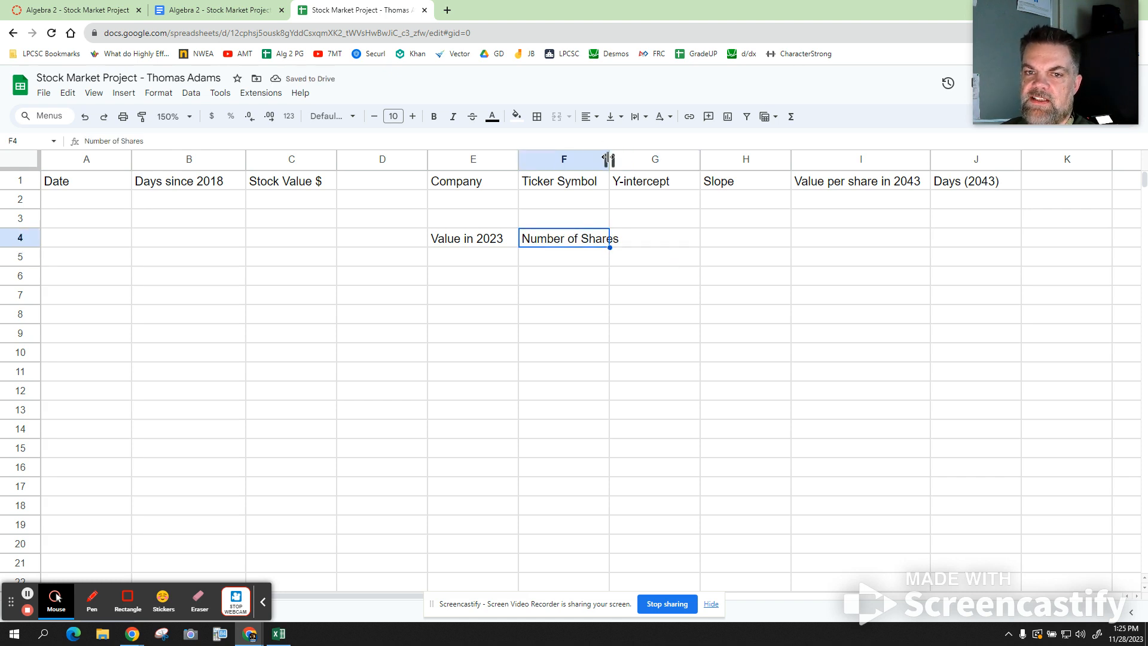
drag(608, 159, 634, 160)
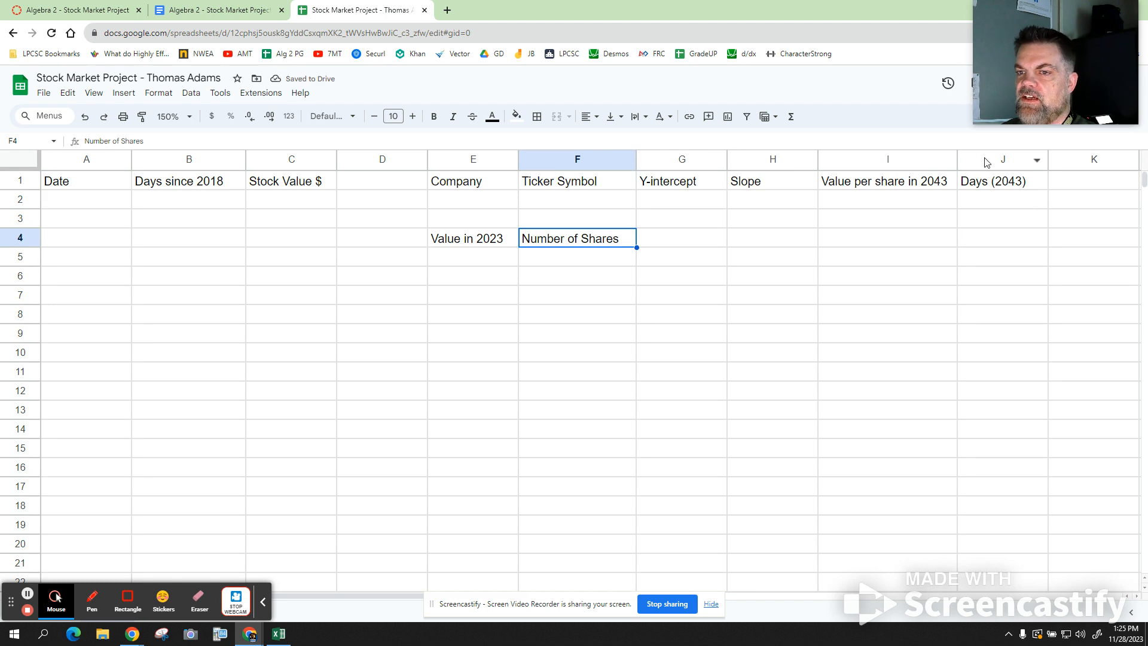
drag(957, 160, 969, 160)
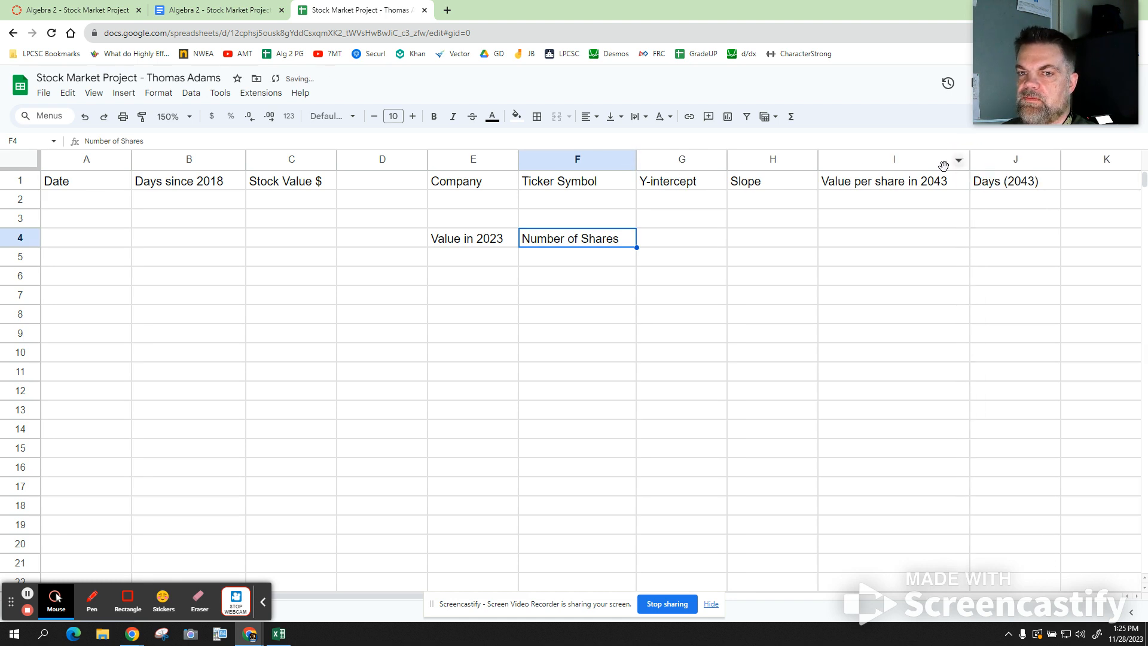
drag(818, 161, 789, 161)
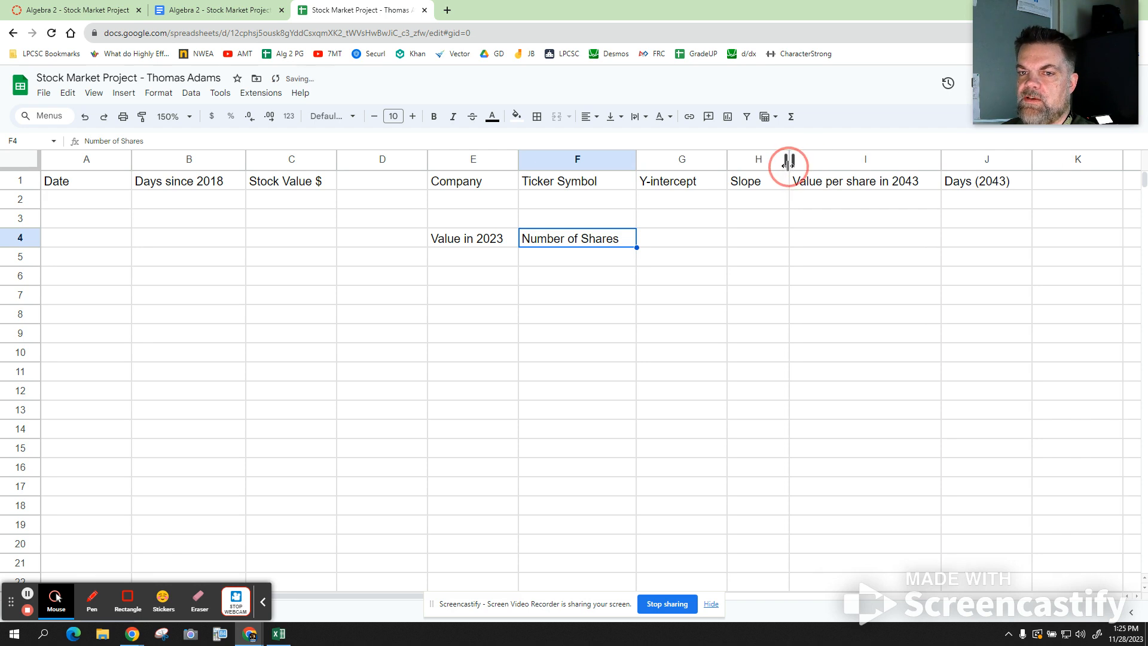
- Enter 'Investment $' in G4 and 'Approximate Net Worhth in 2043' in I4
click(696, 243)
text(Inve)
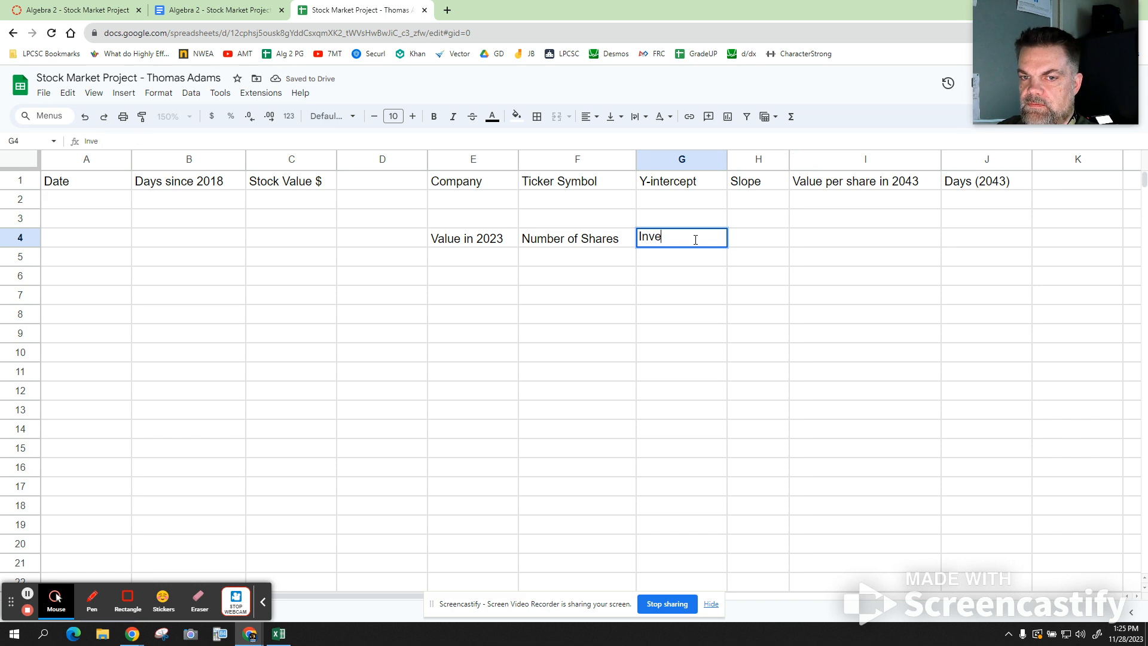
text(stment)
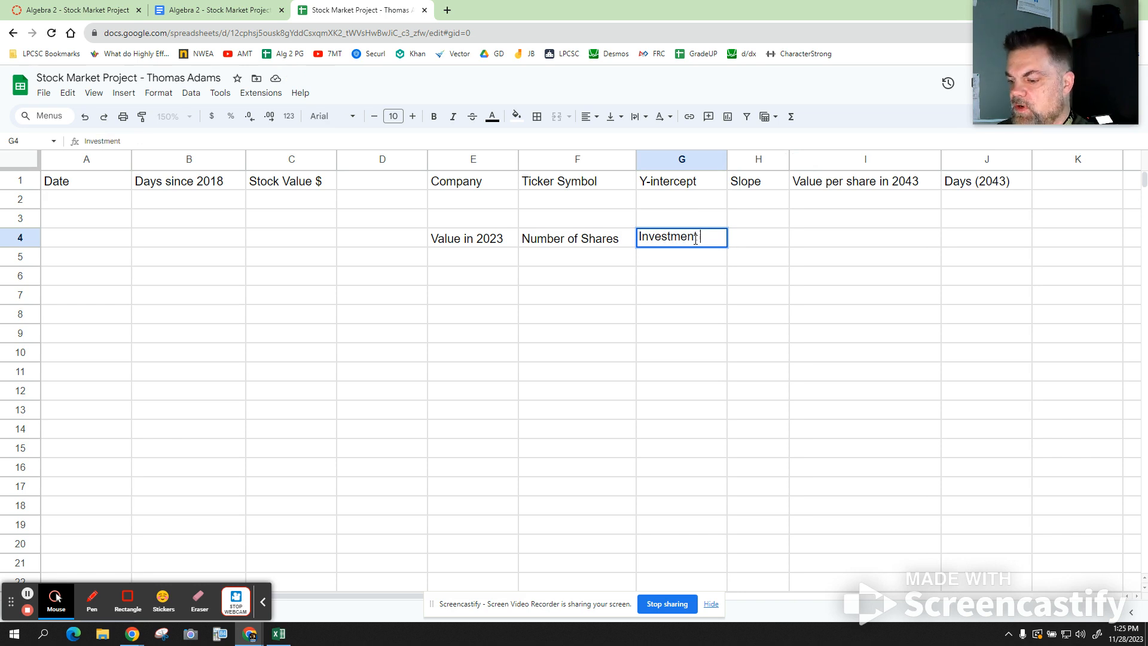
text( $)
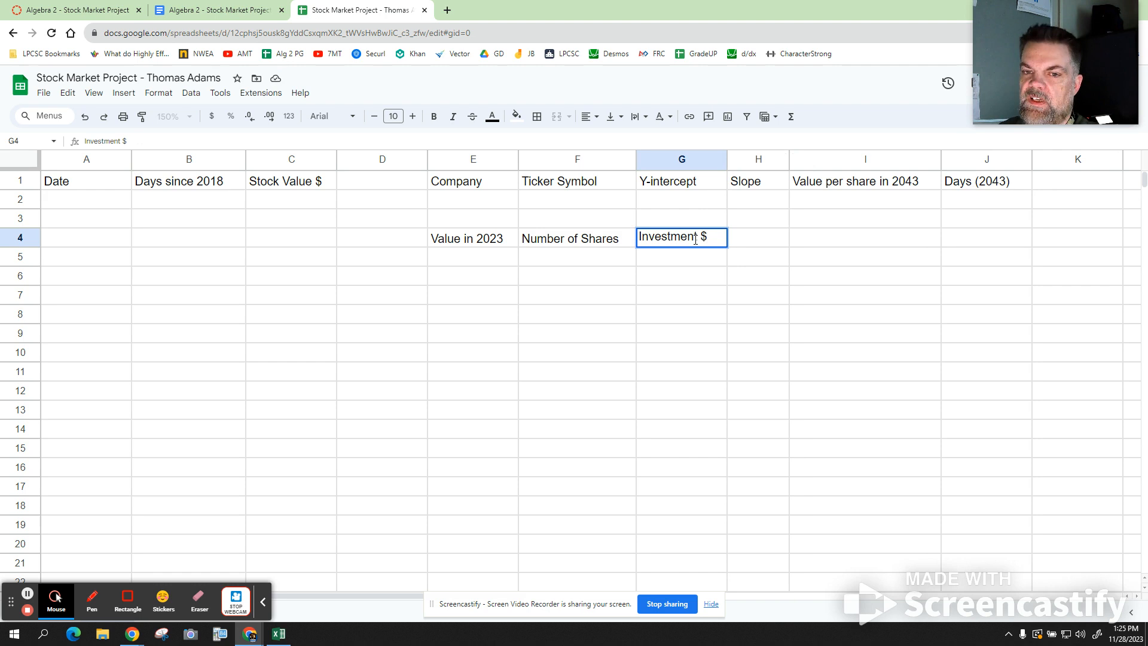
click(679, 258)
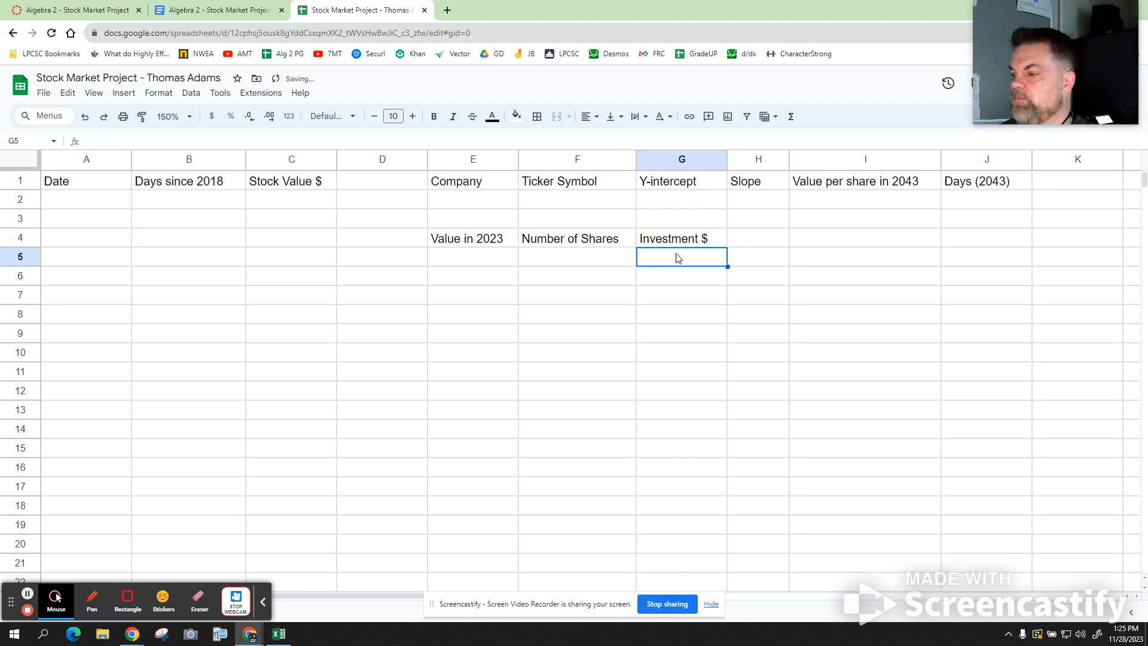
click(850, 245)
text(A)
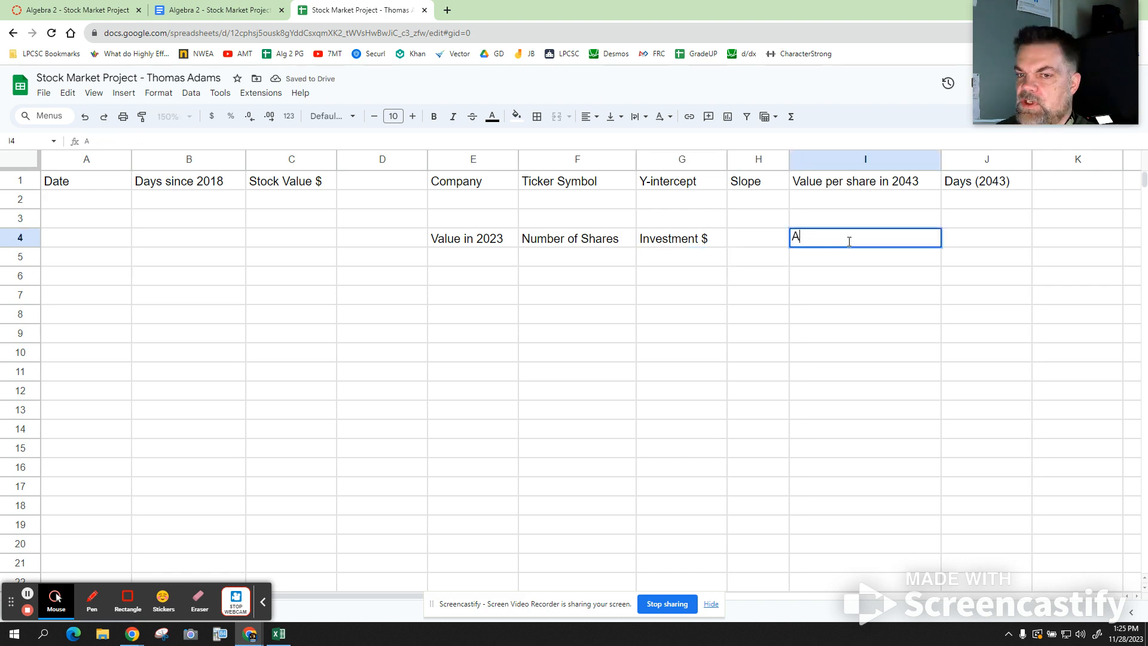
text(ppro)
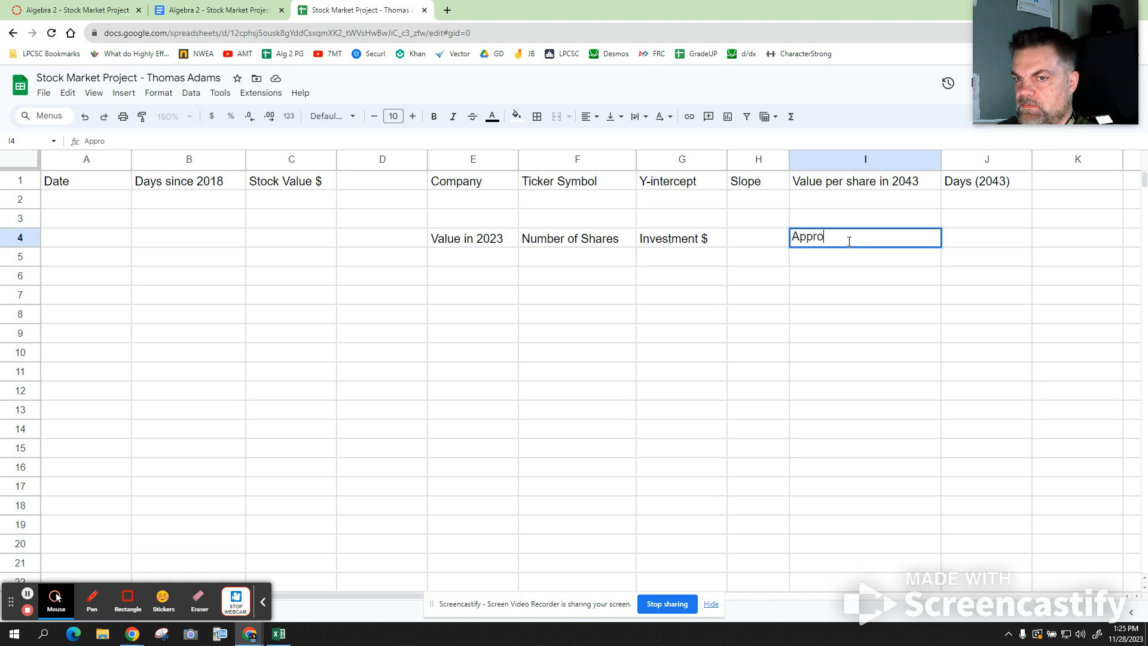
text(ximate Net Worhth in 2043)
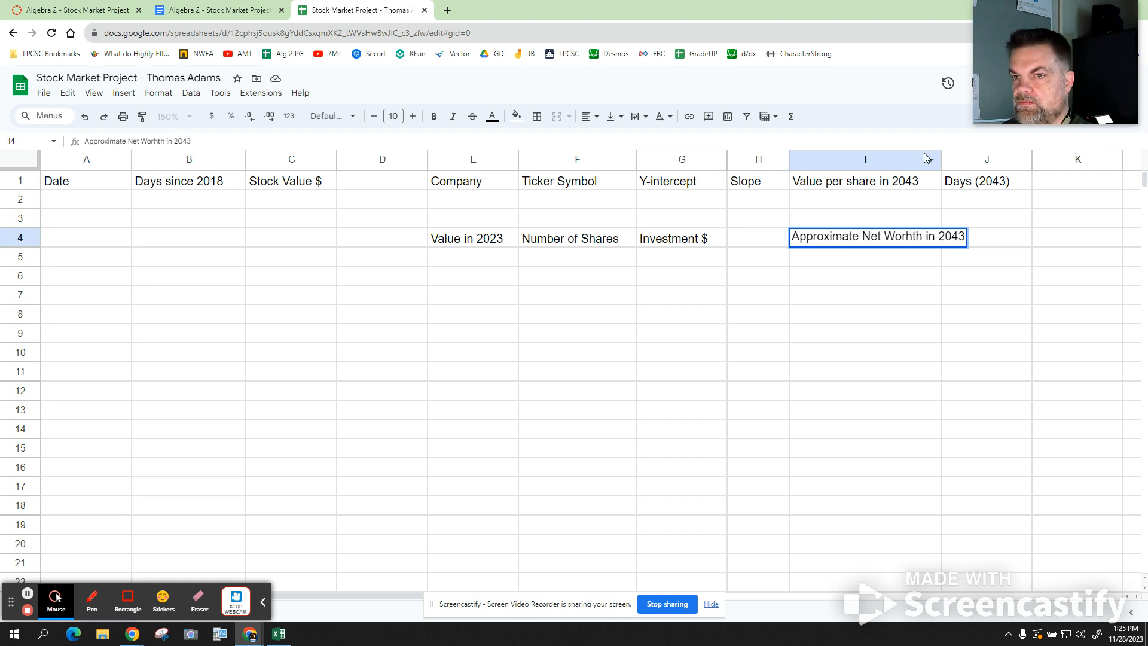
- Widen column I, then open Yahoo Finance from the agenda document's link
drag(938, 157, 984, 156)
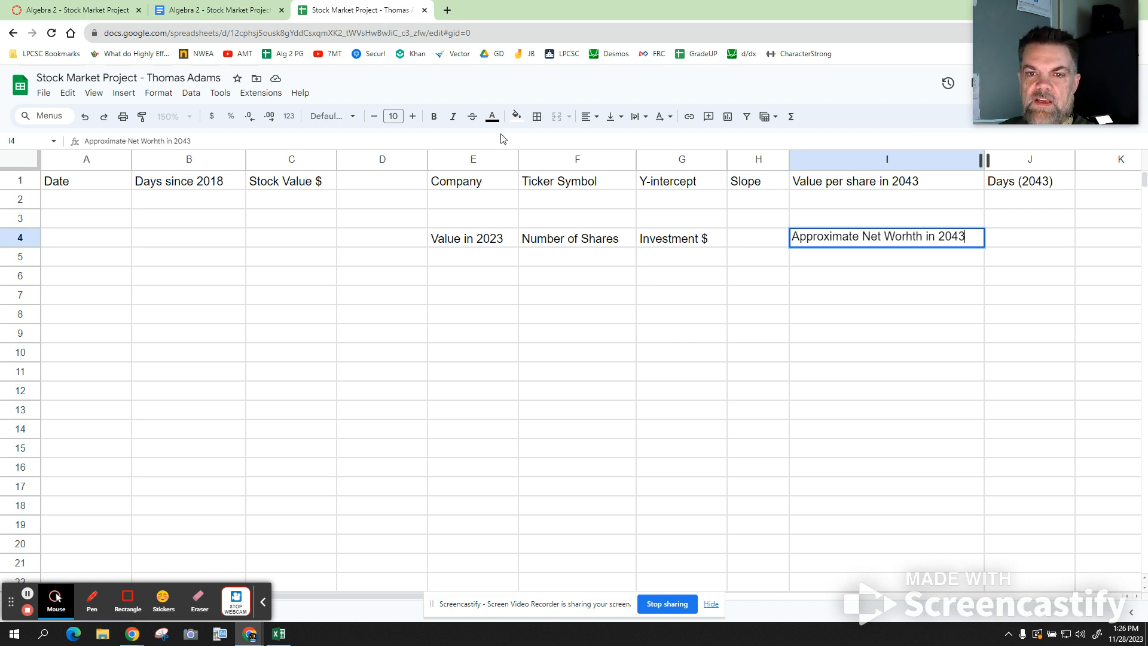
click(222, 21)
mouse_move(582, 193)
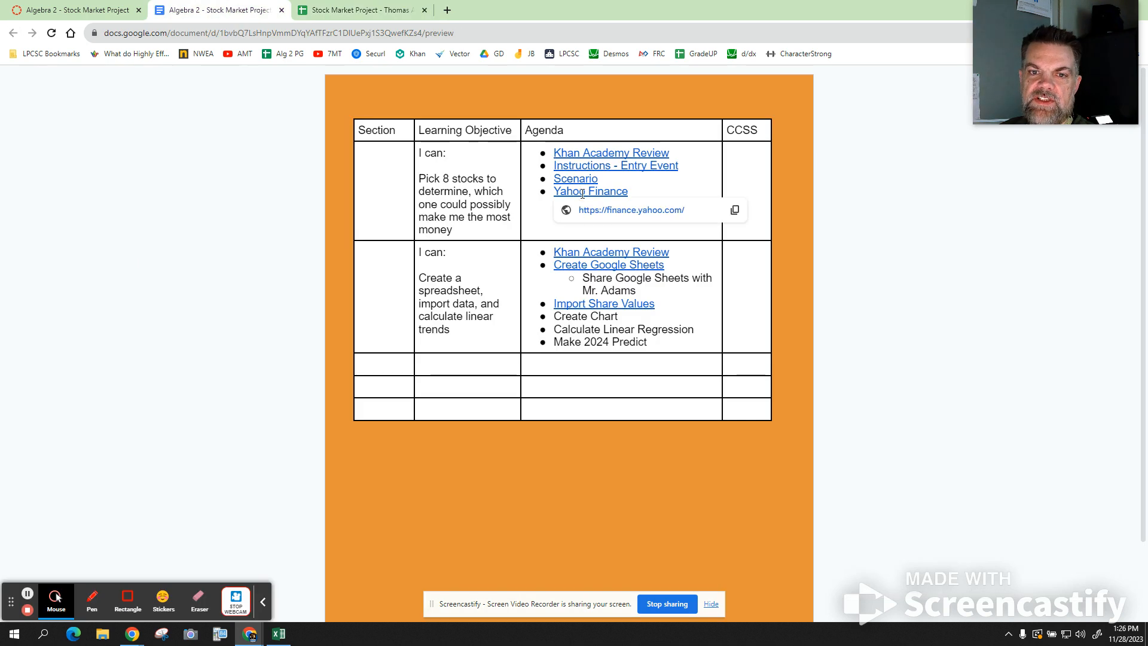
click(589, 214)
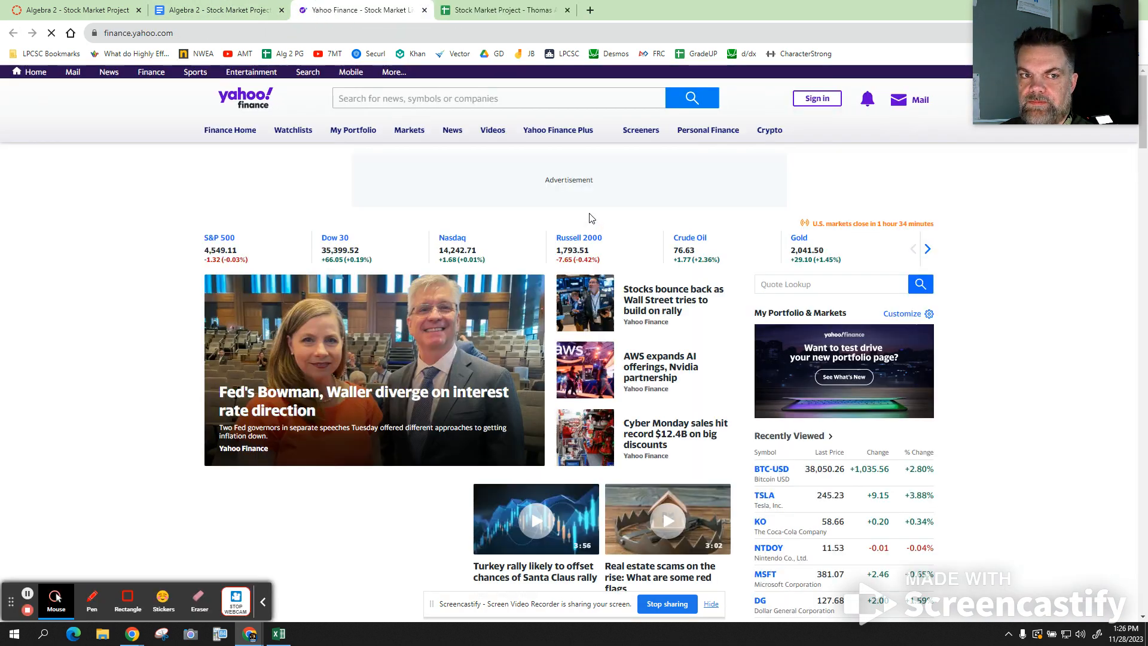
- Search 'tesla' on Yahoo Finance and highlight the Tesla, Inc. name and TSLA ticker
click(508, 95)
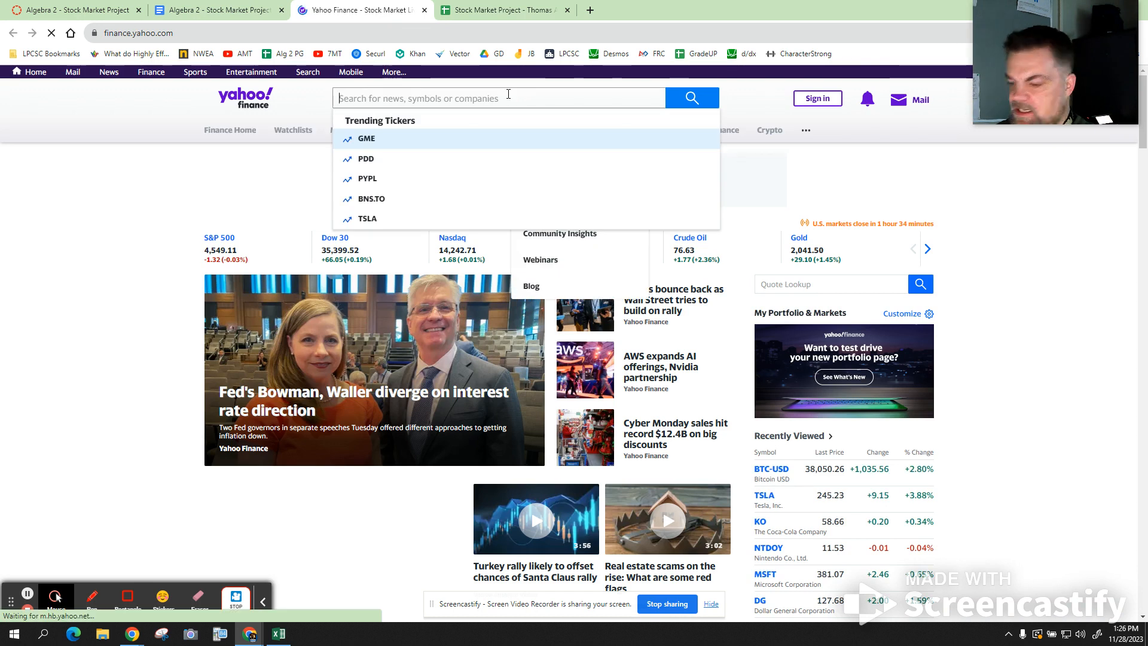
text(tesla)
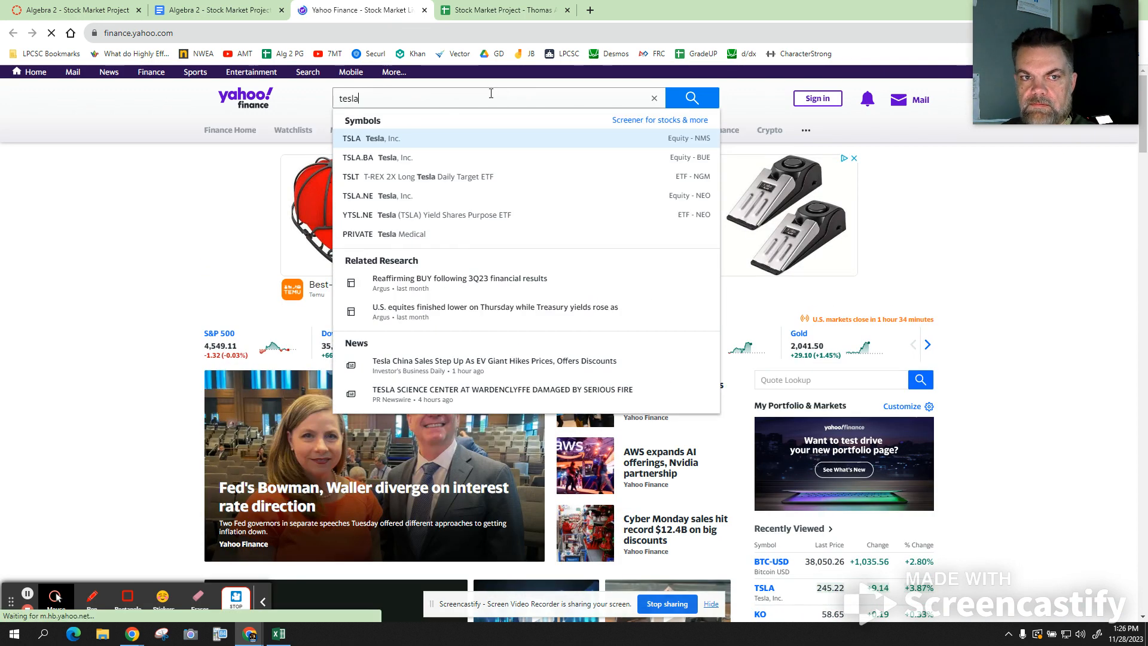
click(383, 136)
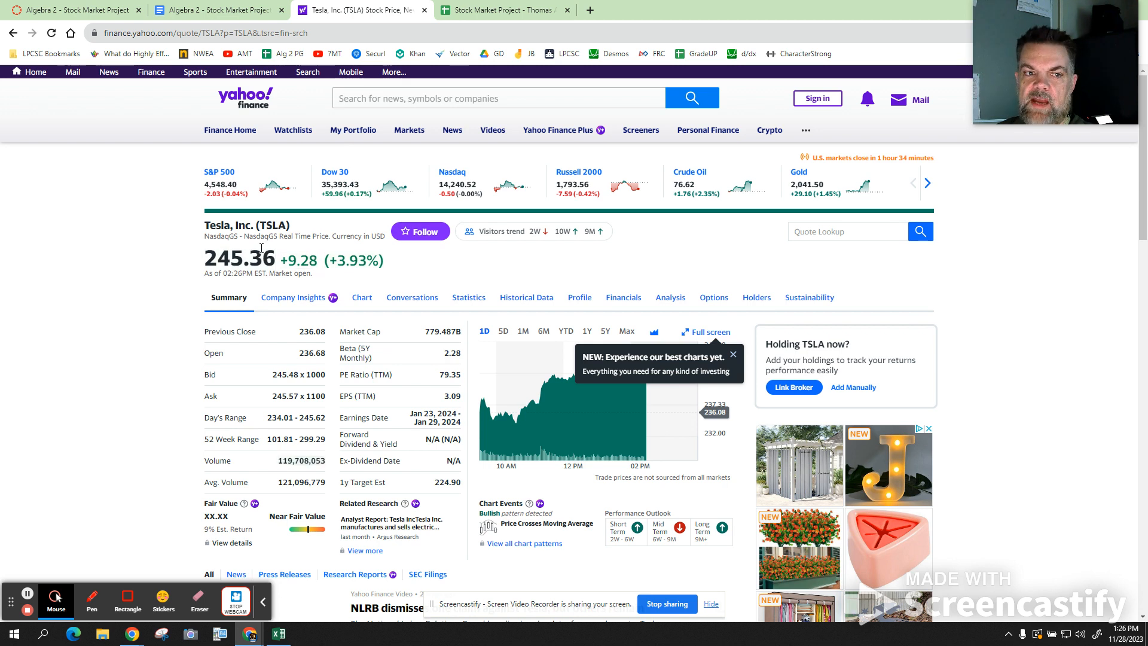
drag(207, 225, 259, 225)
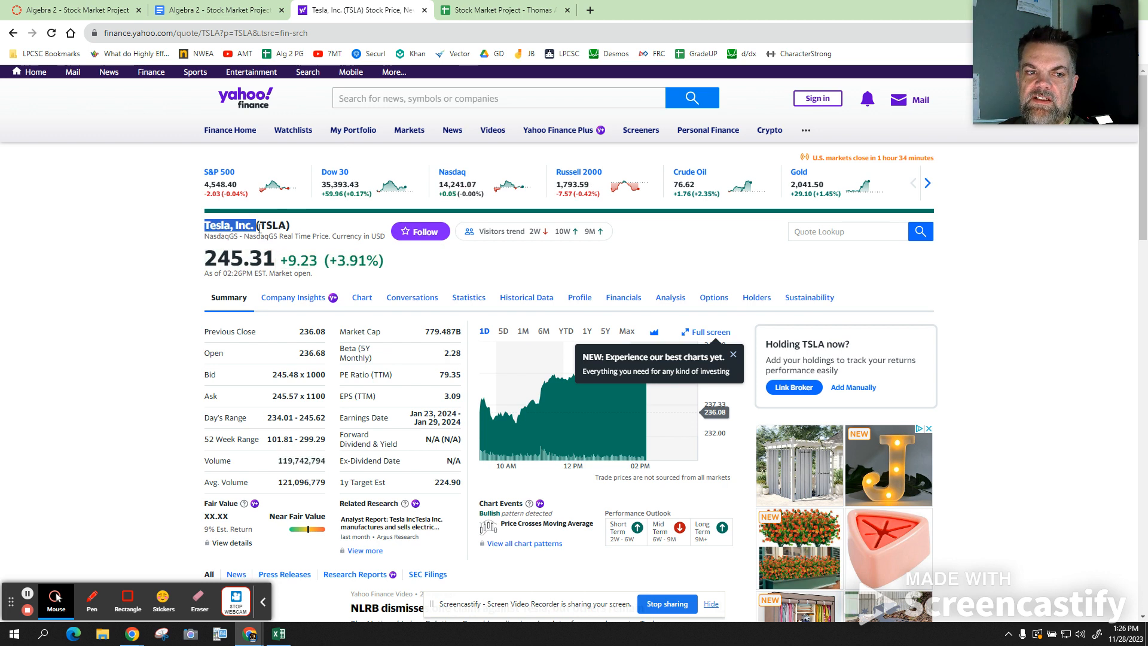
drag(261, 226, 287, 225)
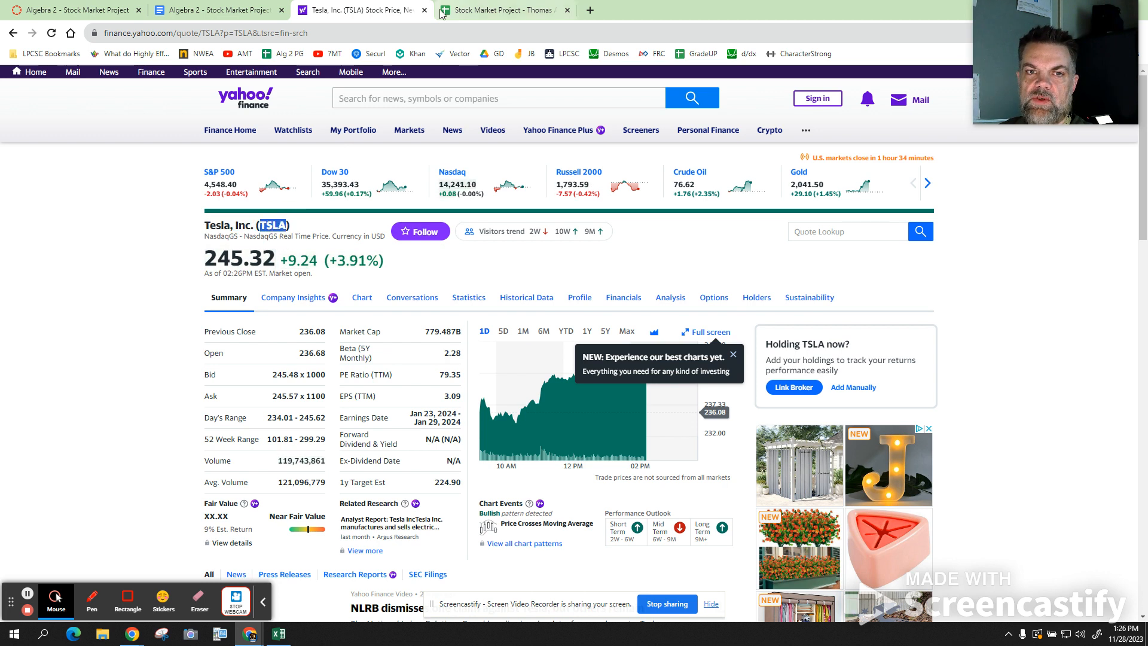
click(471, 9)
- Enter 'Tesla' in E2 and 'TSLA' in F2
click(464, 202)
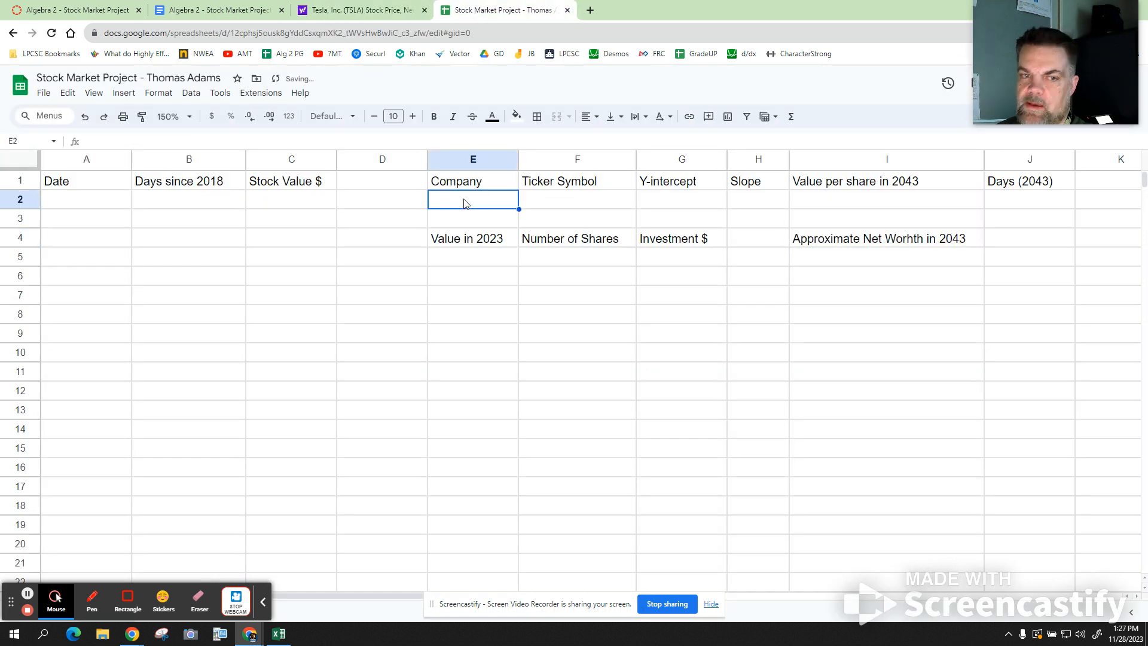
text(Tesla)
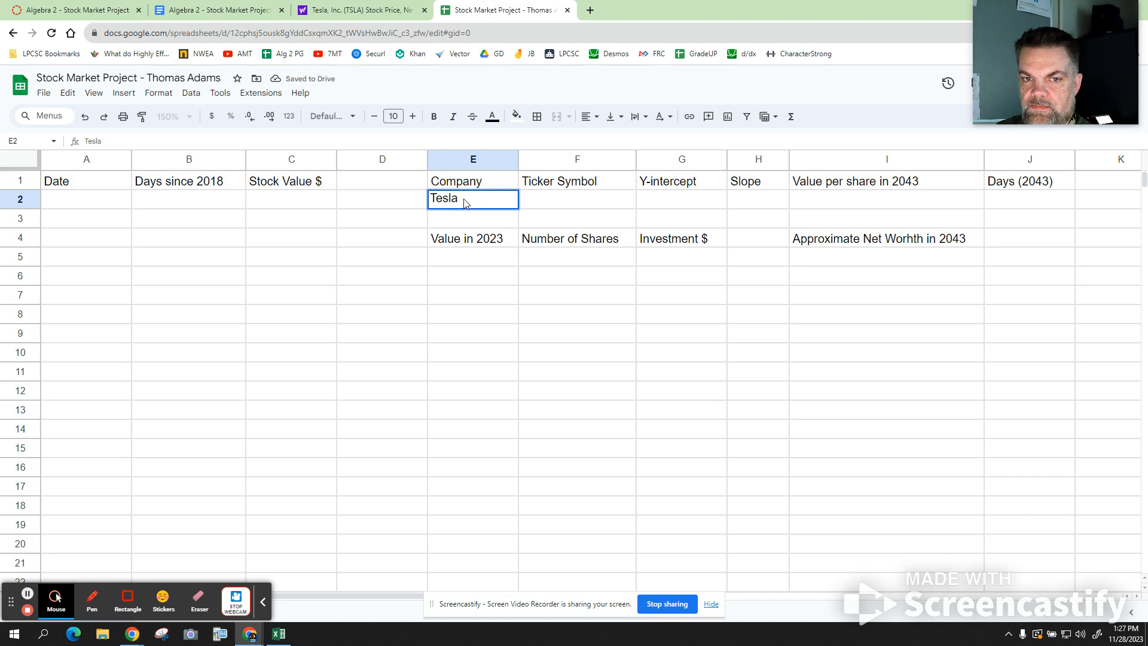
key(Tab)
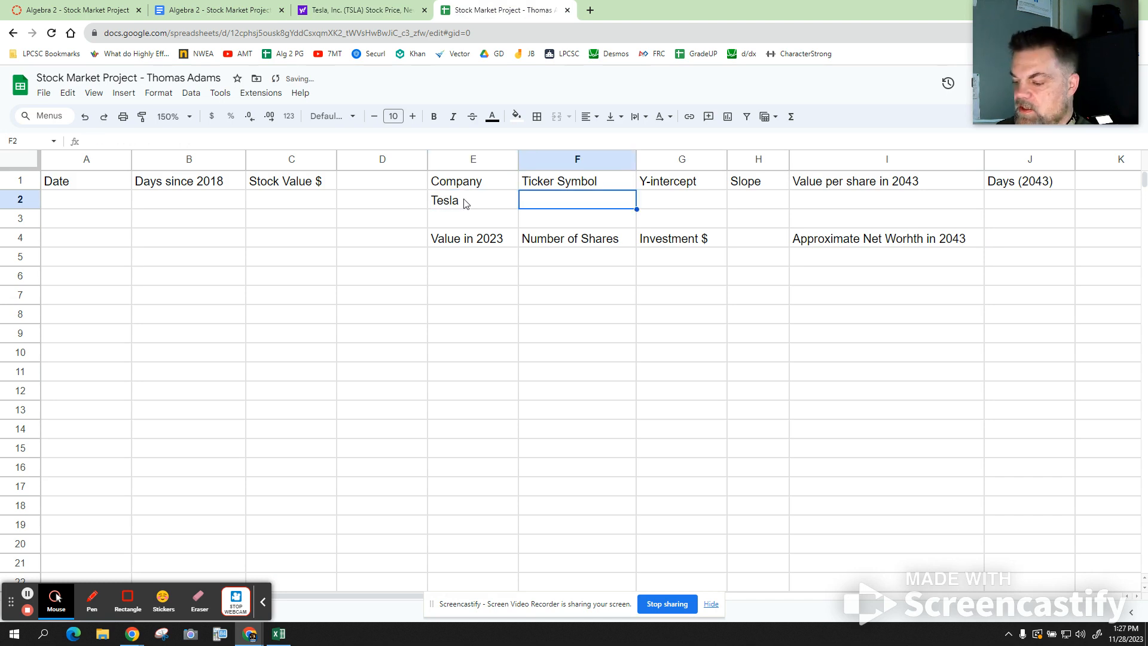
text(TSLA)
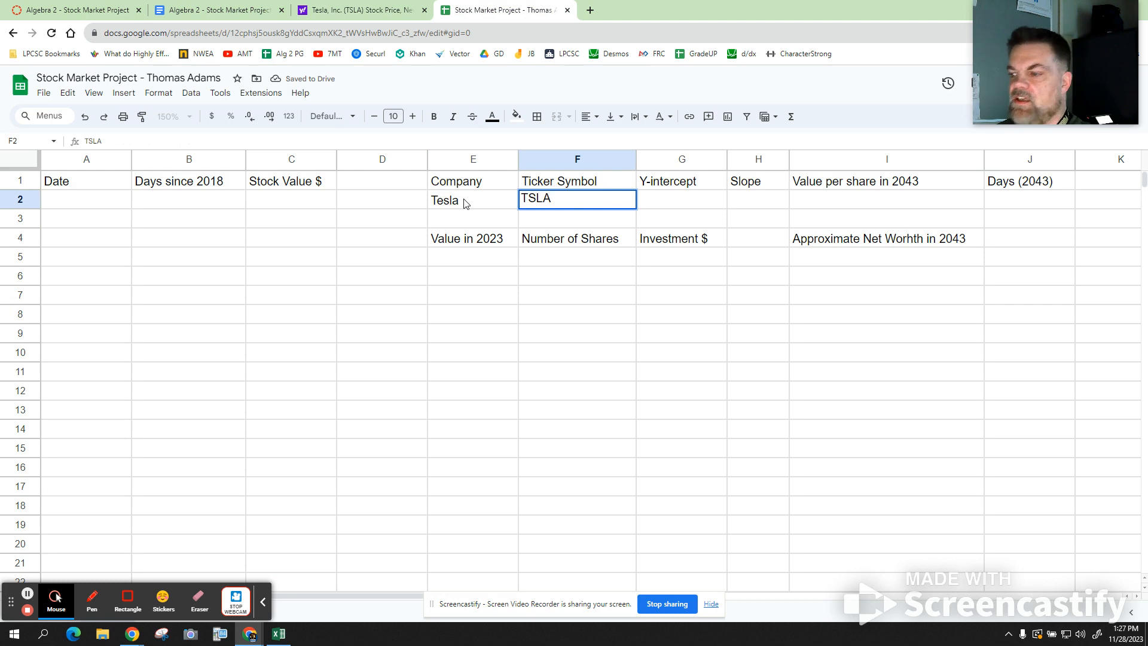
click(562, 268)
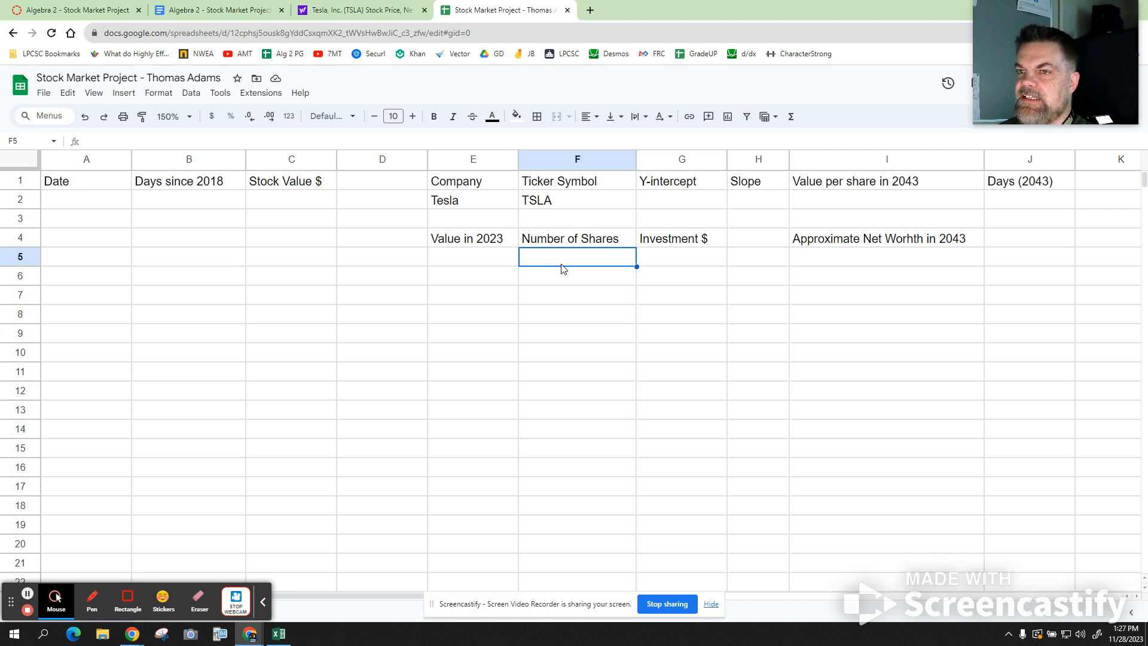
click(473, 185)
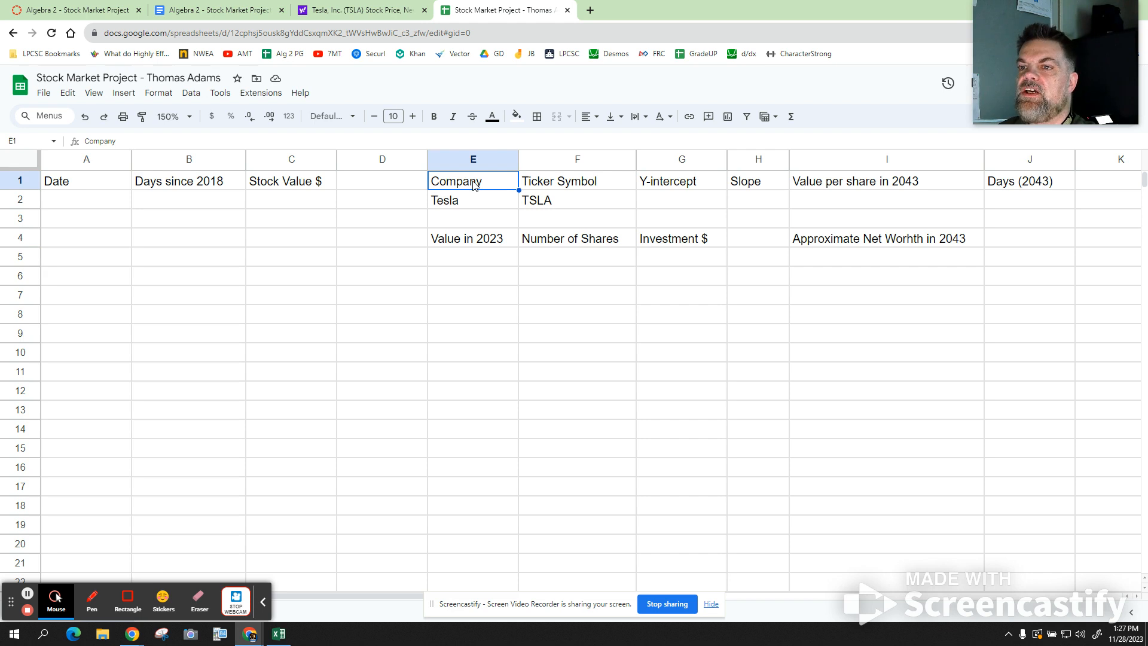
- Select E1:J2 and apply All borders to the company table
key(shift+Right)
key(shift+Right)
key(shift+Right)
key(shift+Right)
key(shift+Right)
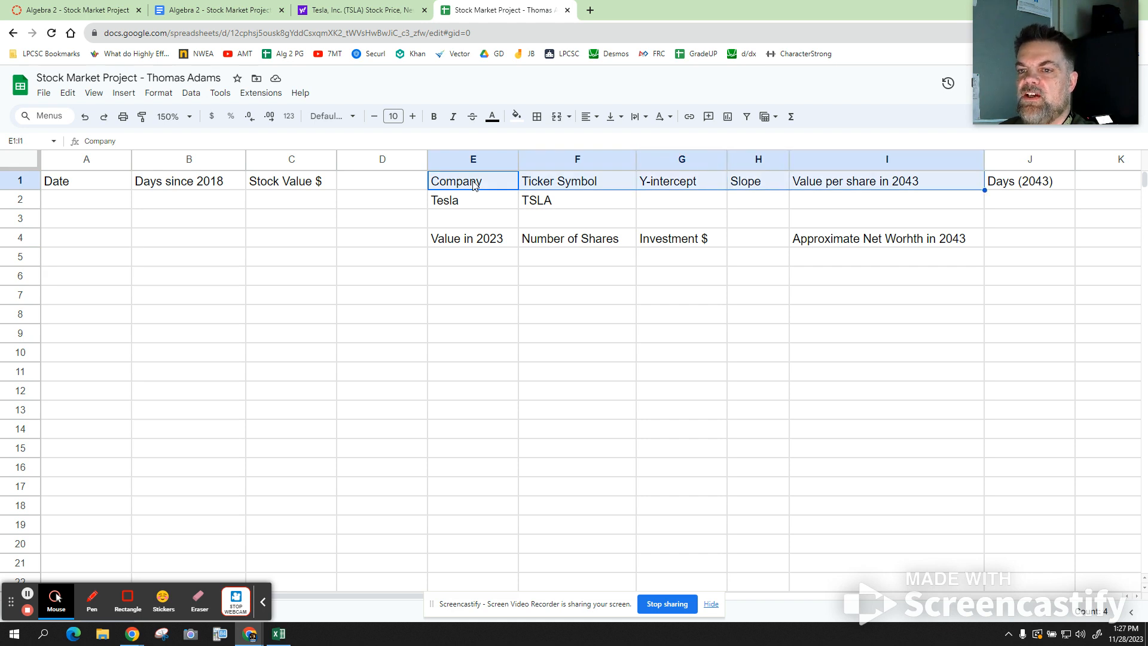
key(shift+Down)
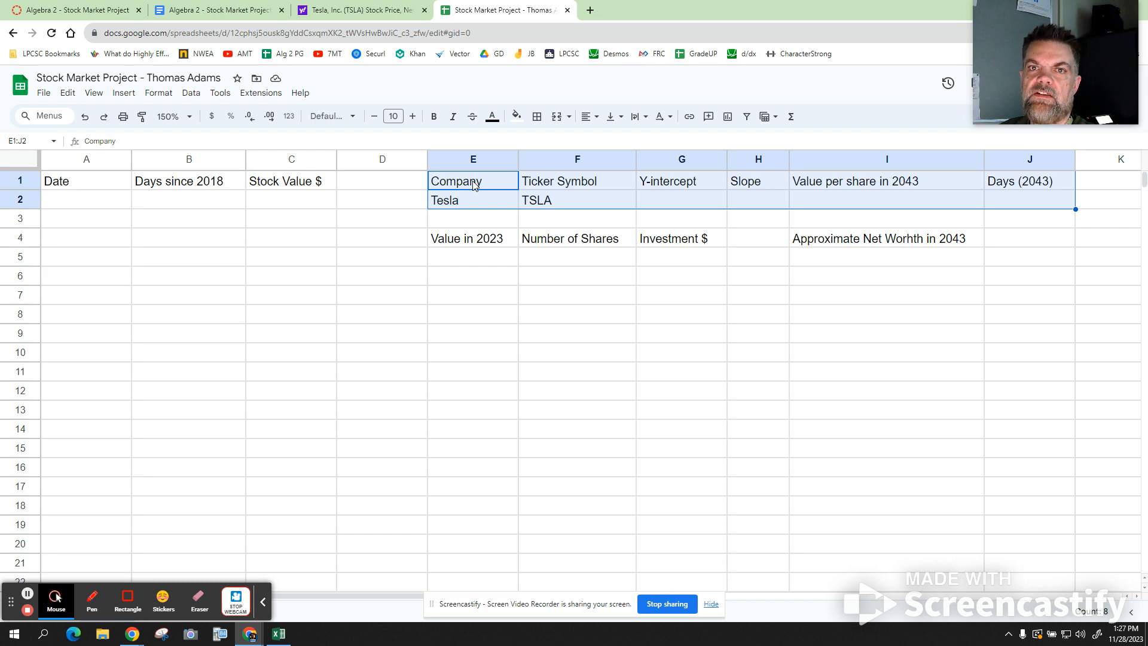
click(536, 125)
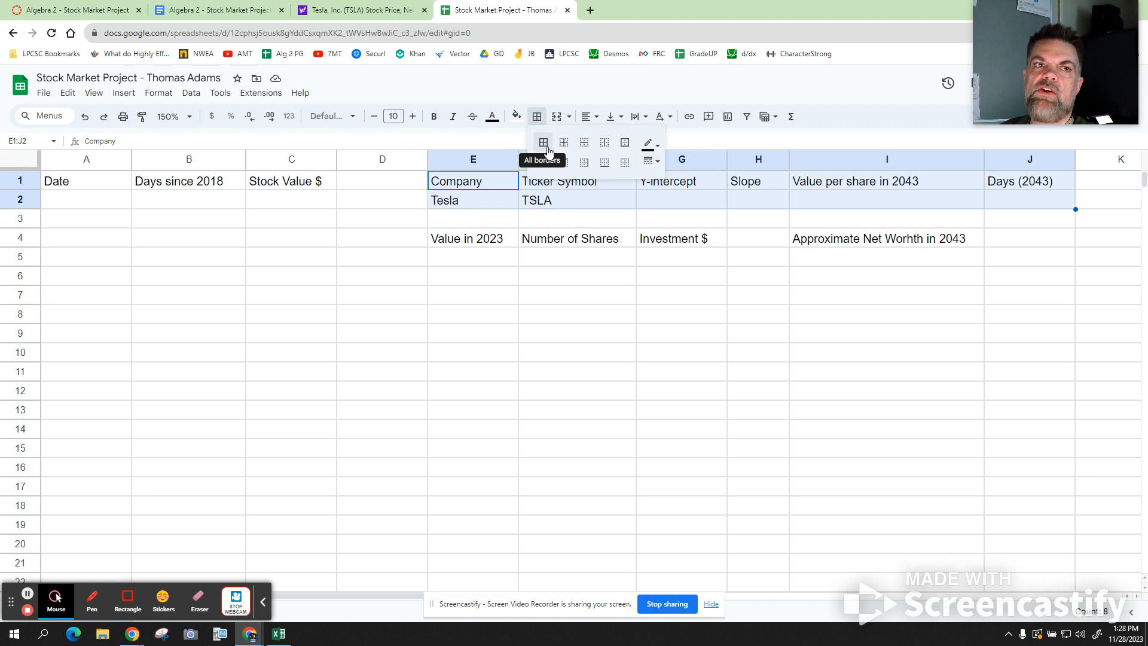
click(543, 144)
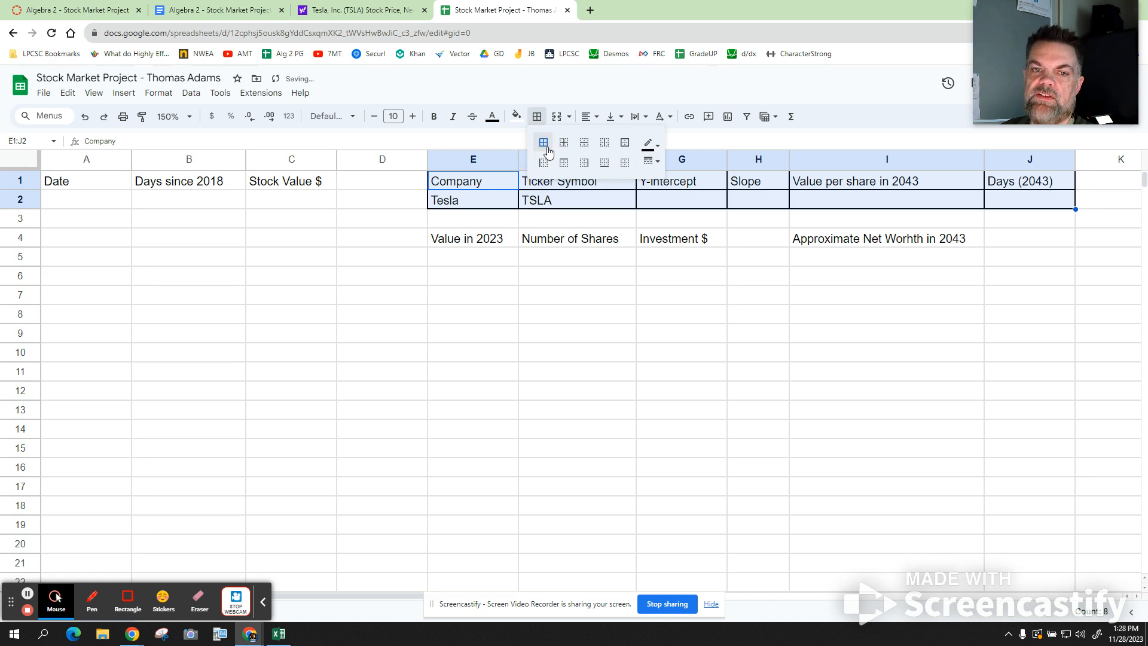
click(854, 90)
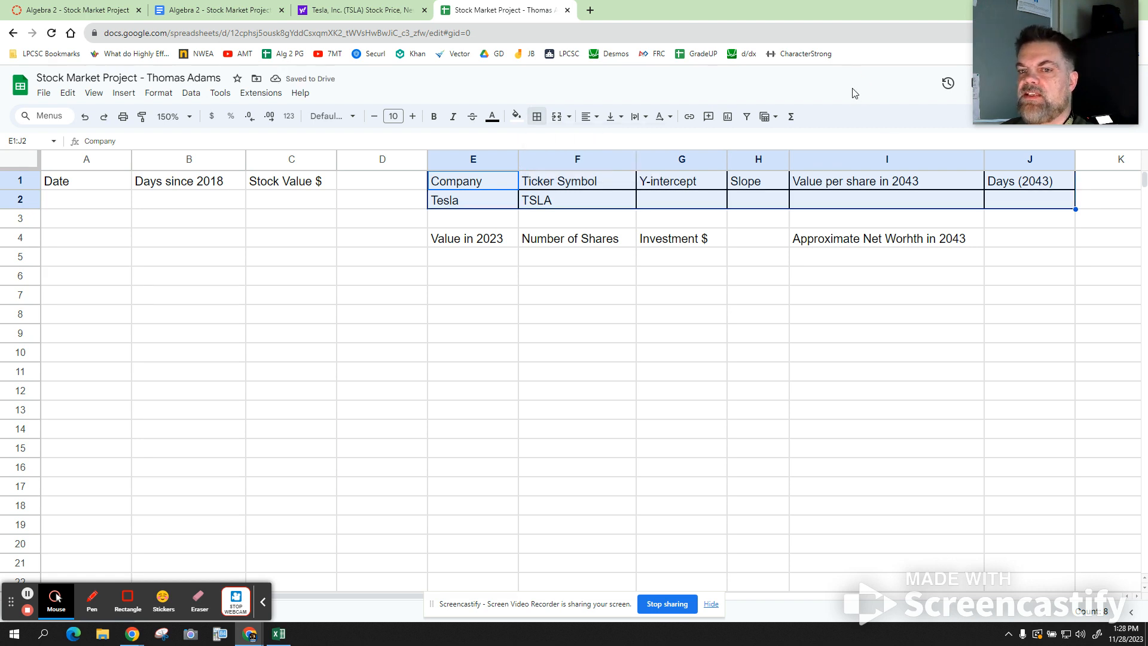
click(484, 250)
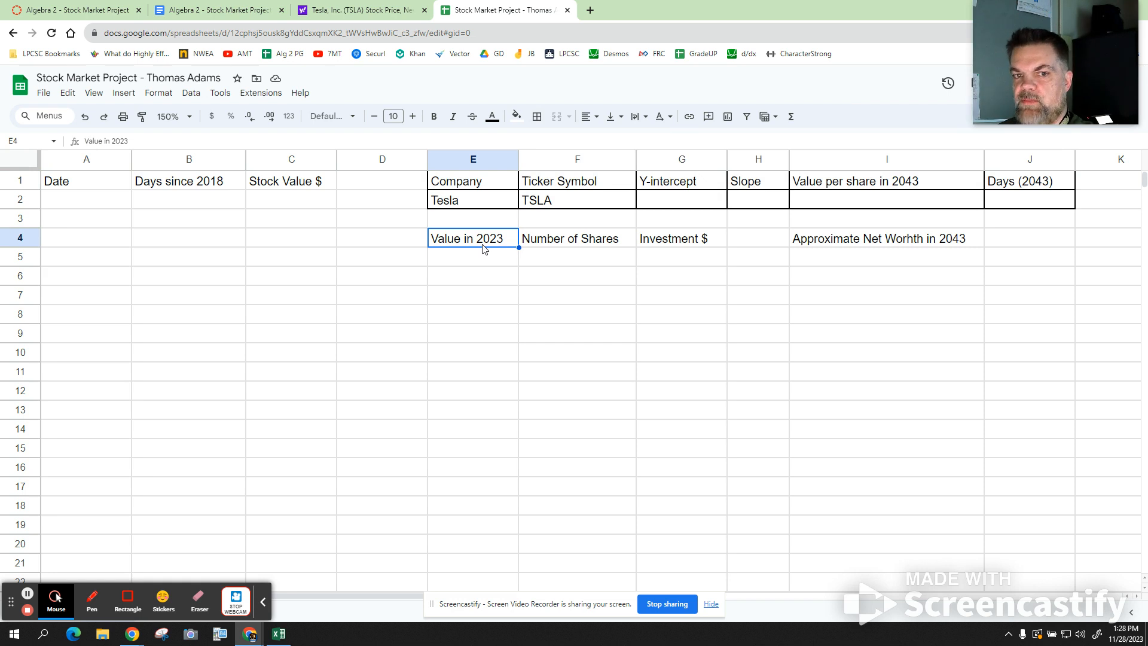
- Give every cell of E4:G5 full borders
key(shift+Down)
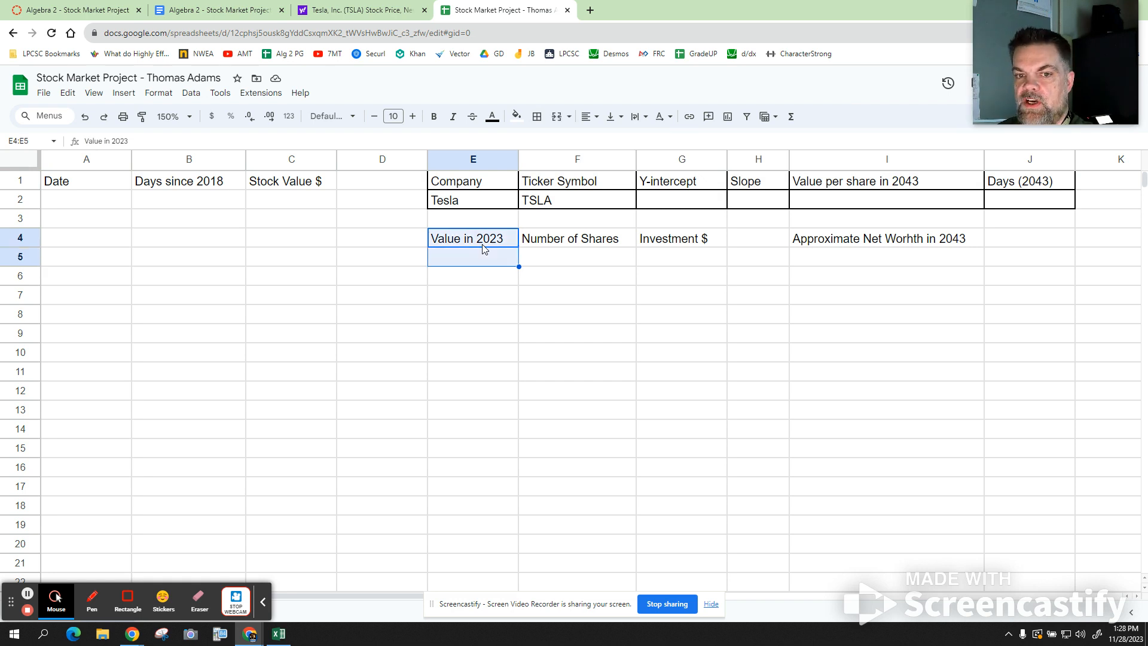
key(shift+Right)
key(shift+Right)
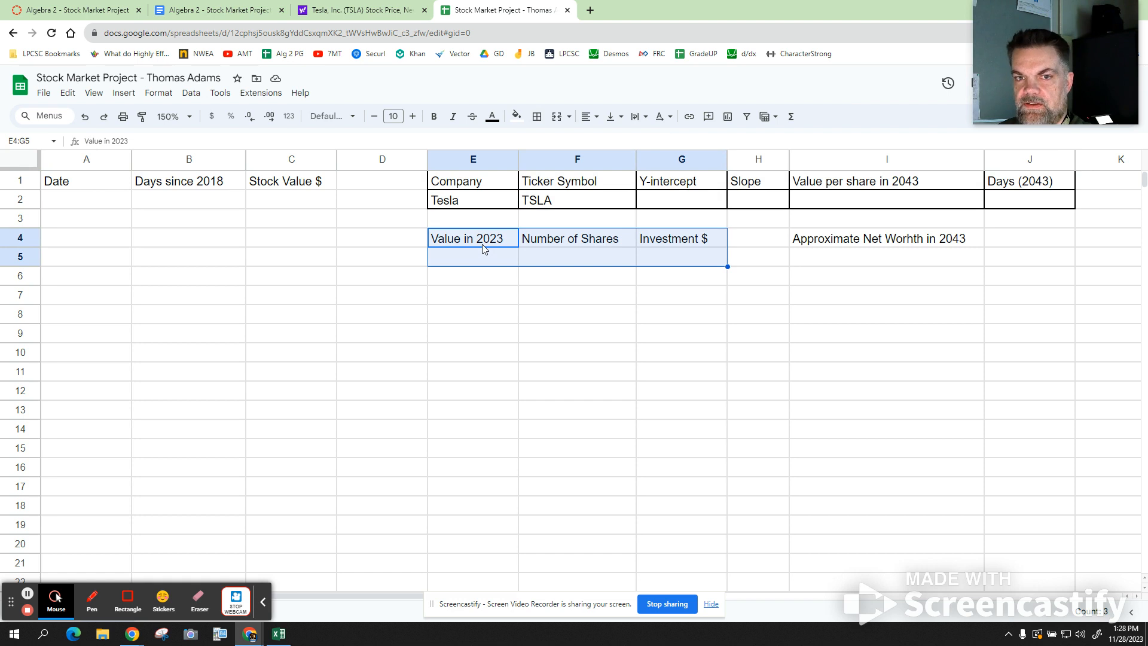
click(537, 117)
click(542, 150)
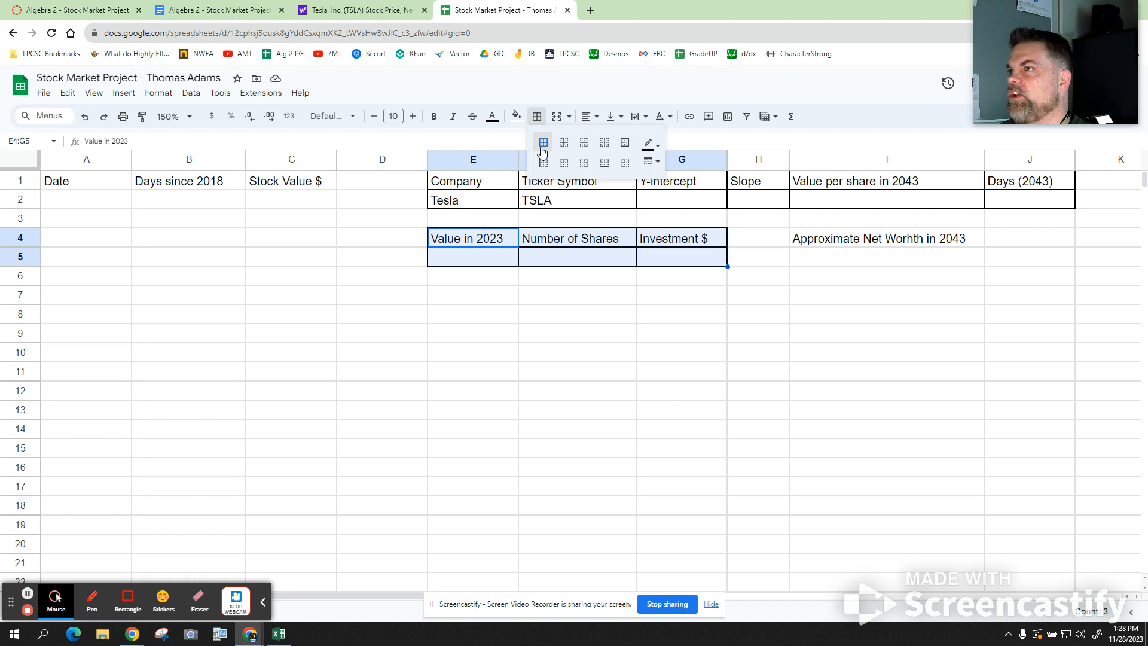
- Apply all borders to I4:I5, the 2043 net worth label and the cell below
click(908, 245)
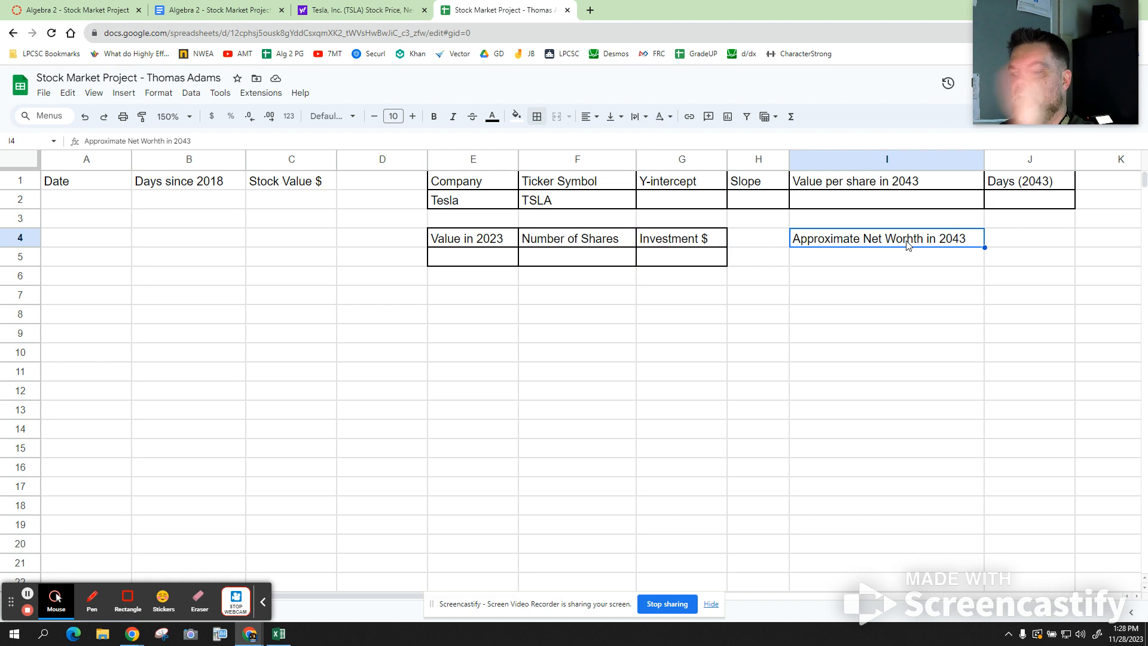
key(shift+Down)
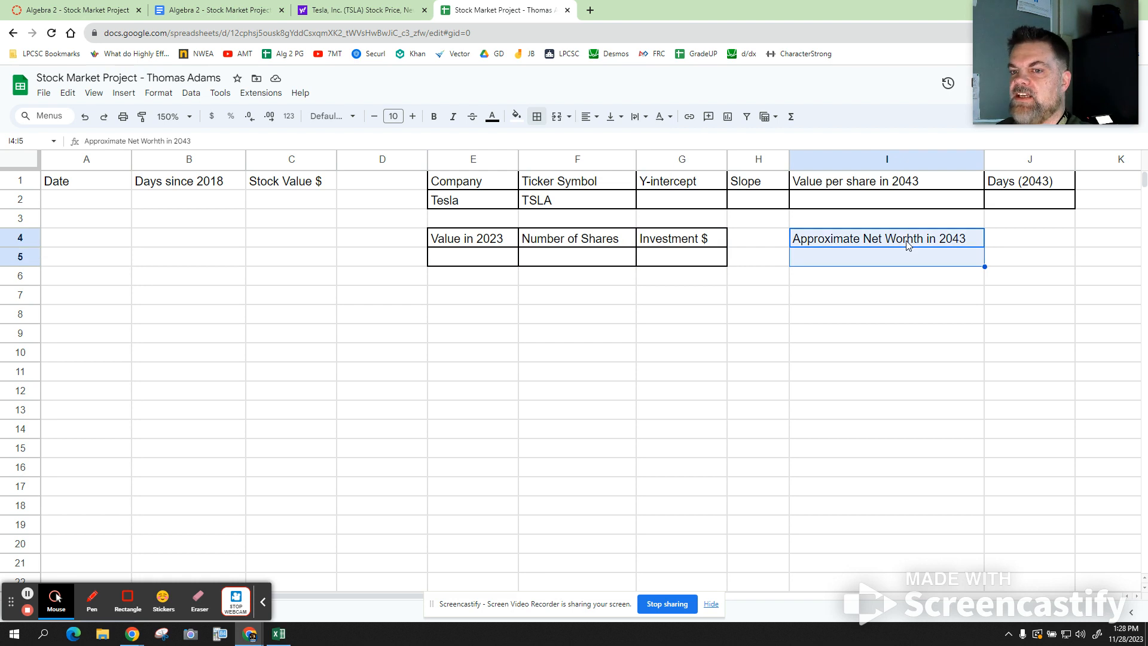
click(539, 121)
click(544, 142)
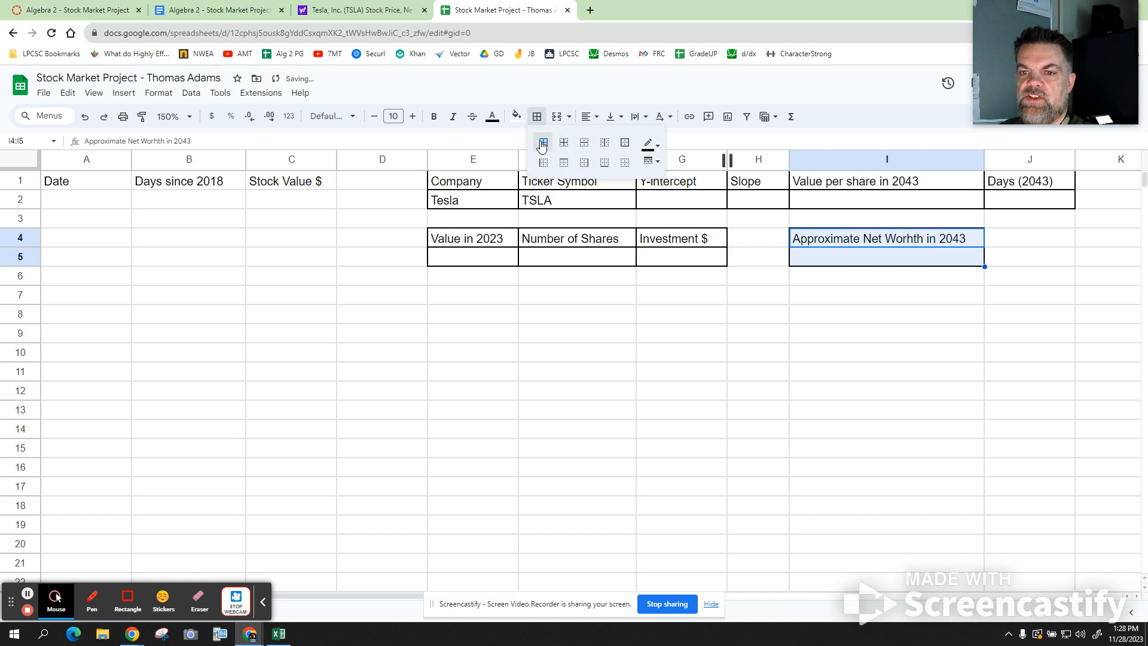
click(841, 373)
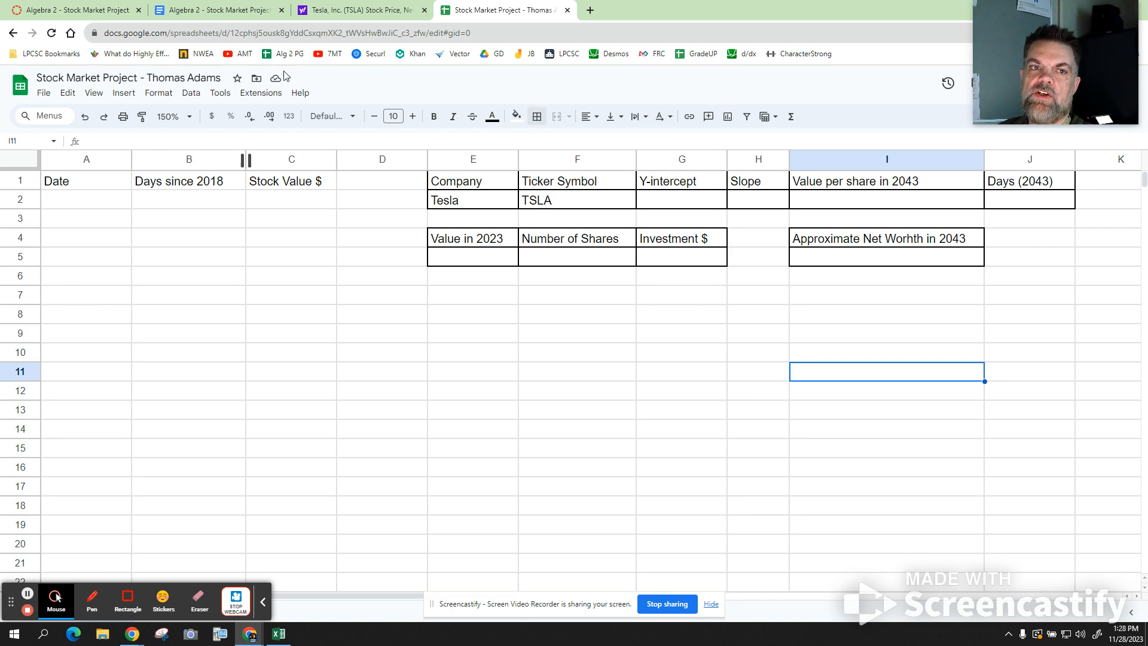
- Show Tesla's Historical Data page with Daily frequency and bring up the Time Period settings
click(352, 11)
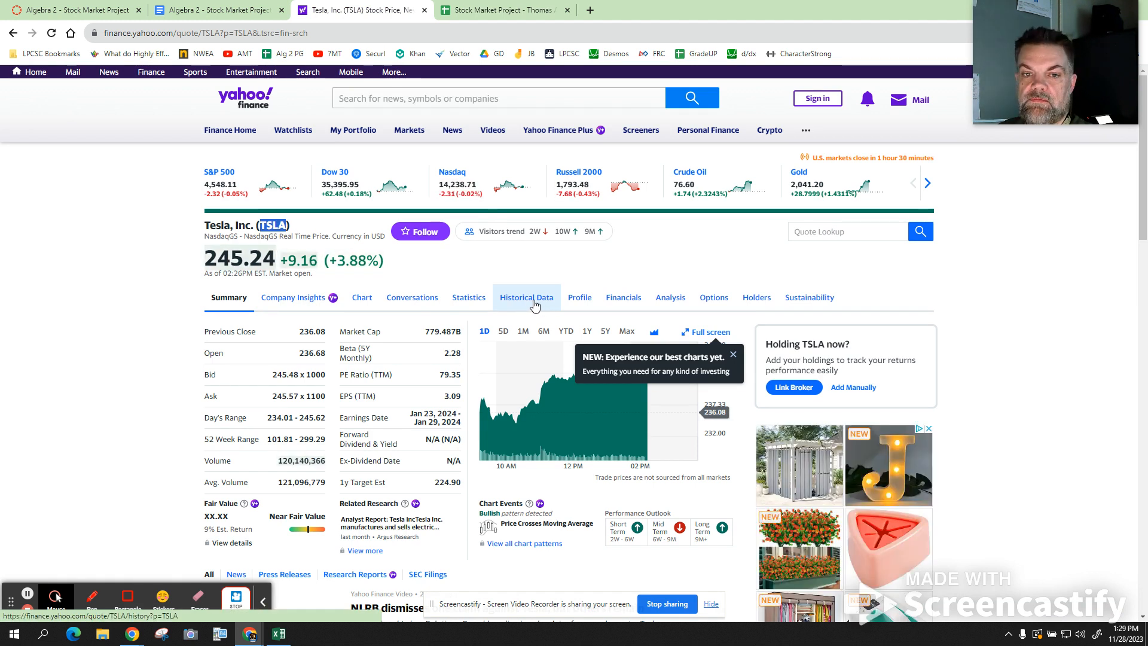
click(535, 300)
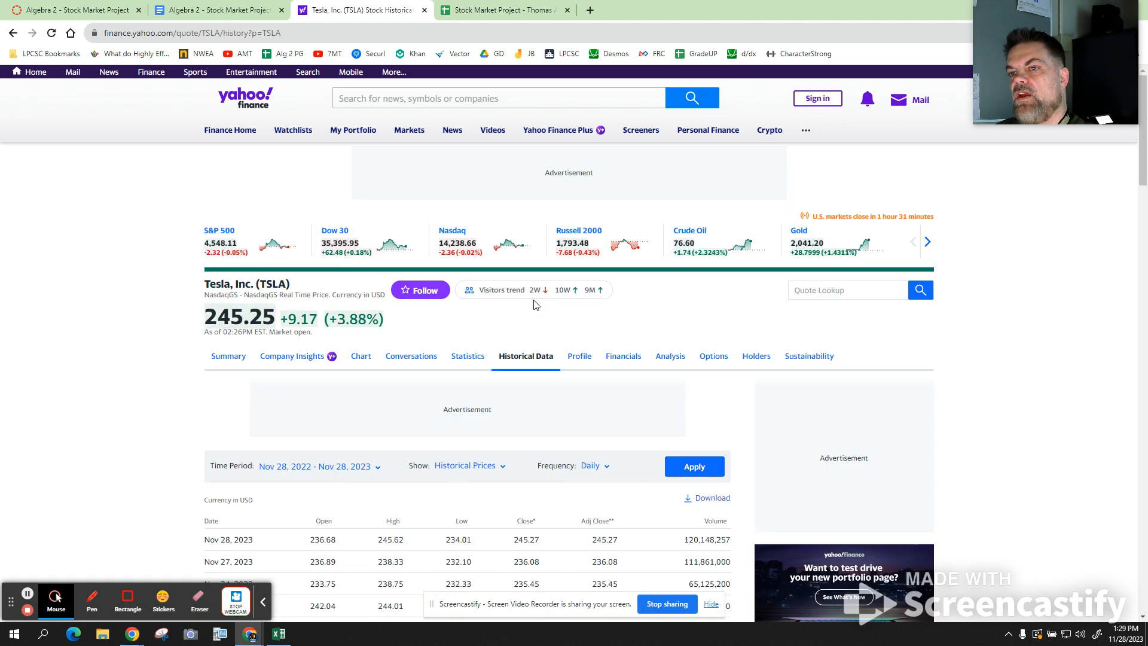
scroll(353, 260, down, 1)
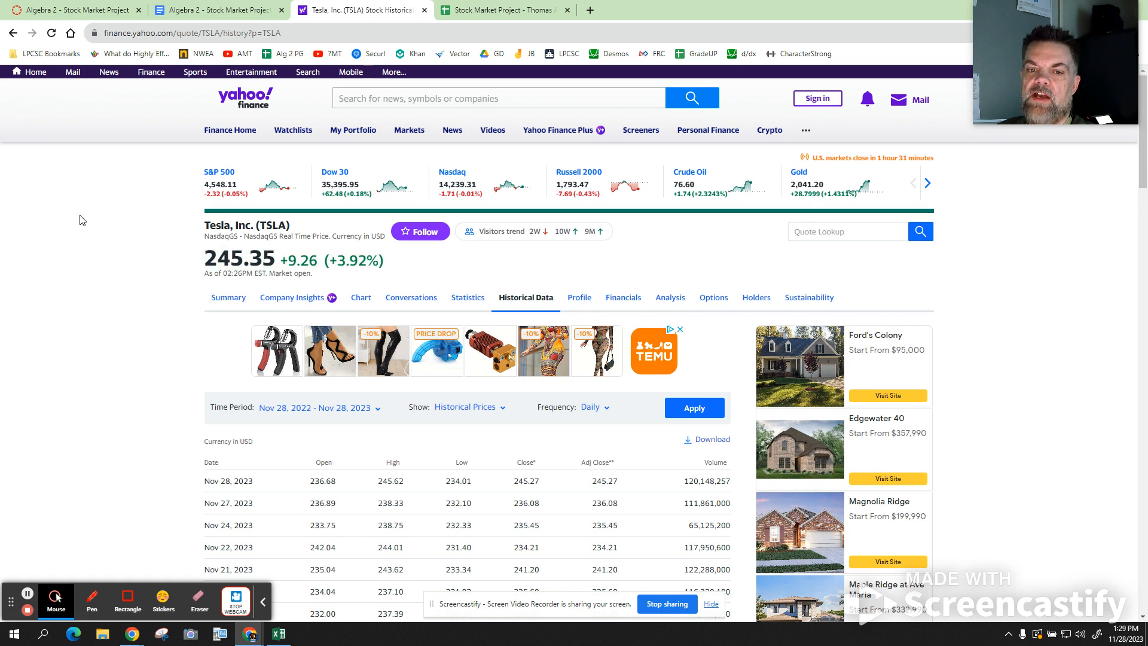
click(593, 408)
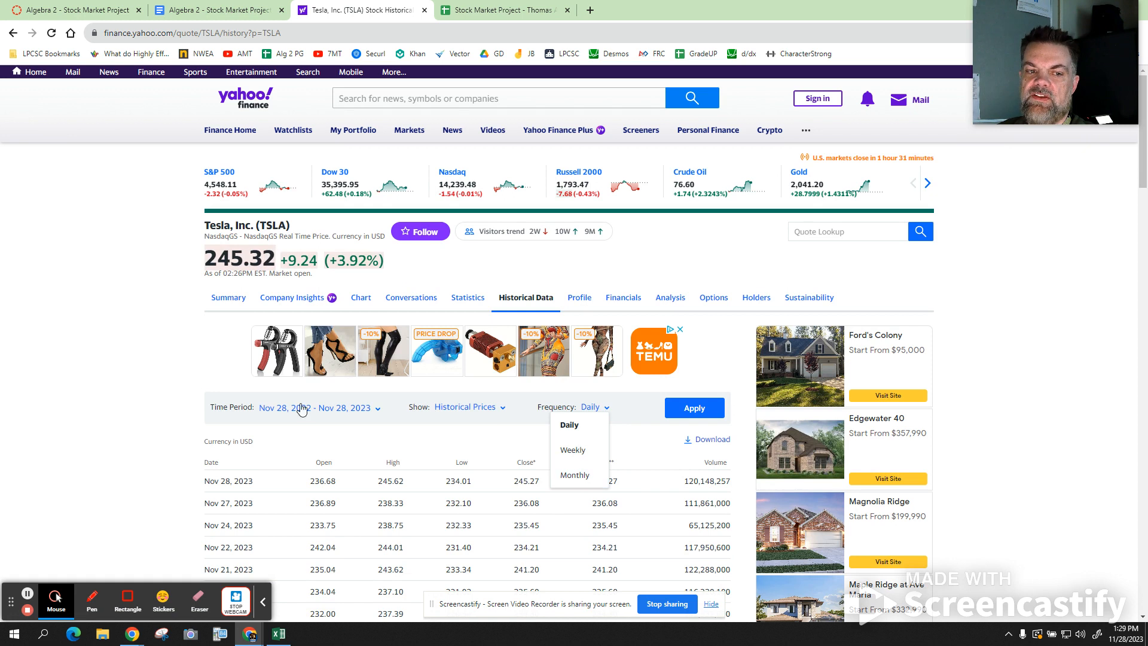
click(639, 444)
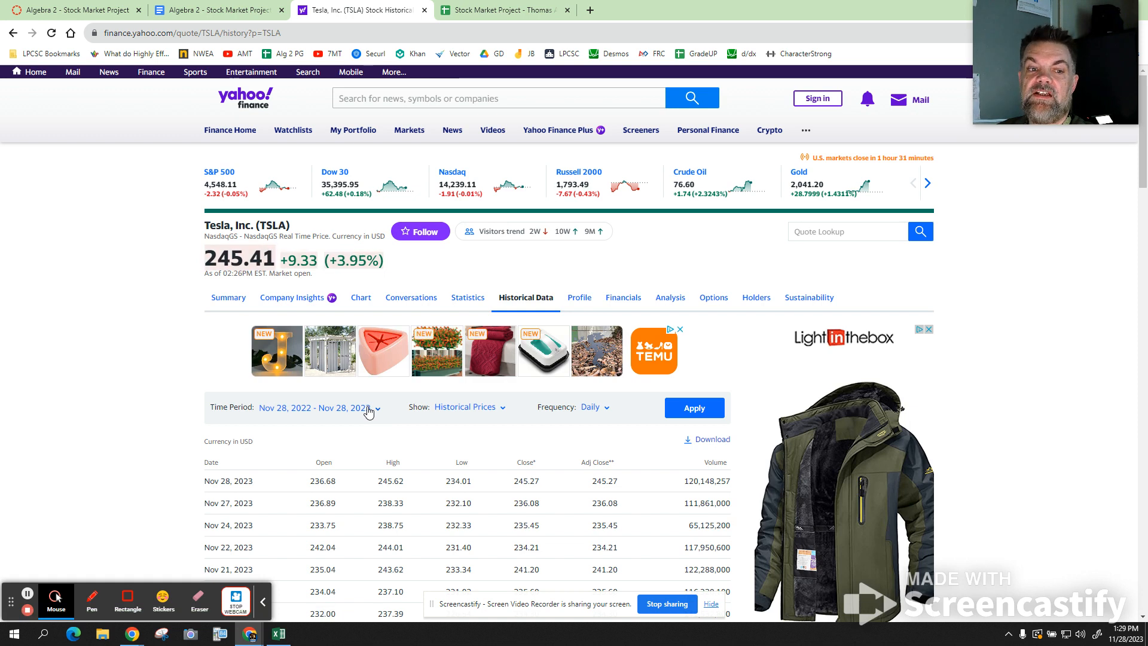
click(378, 412)
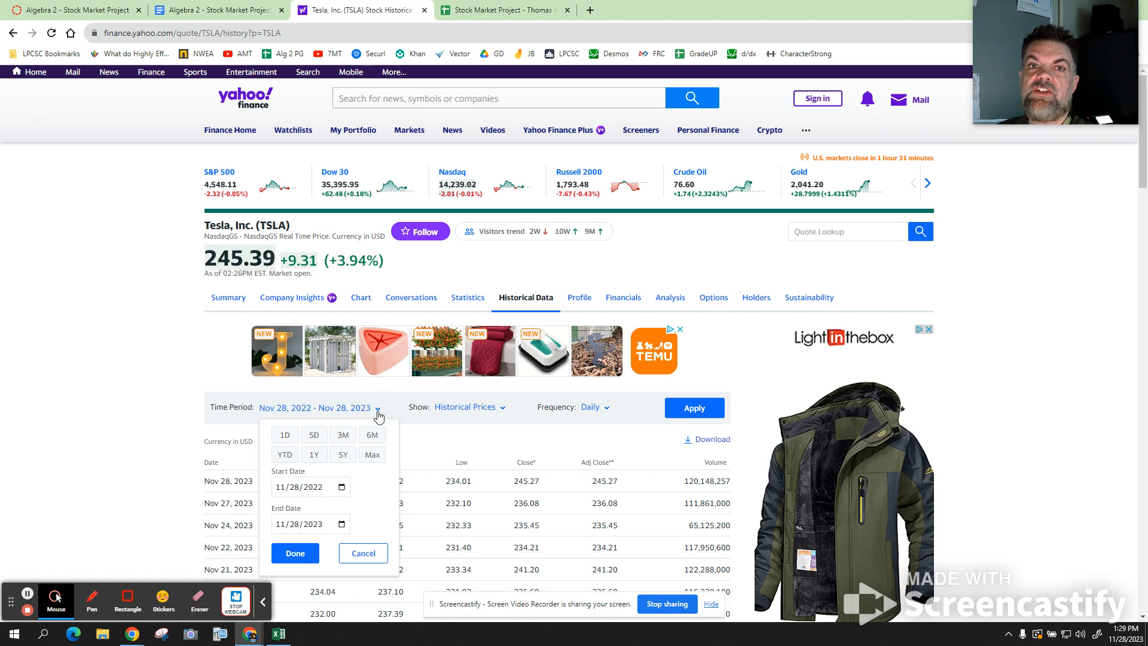
- Move the start date back to November 2018 so prices cover Nov 27, 2018 to Nov 27, 2023
click(342, 487)
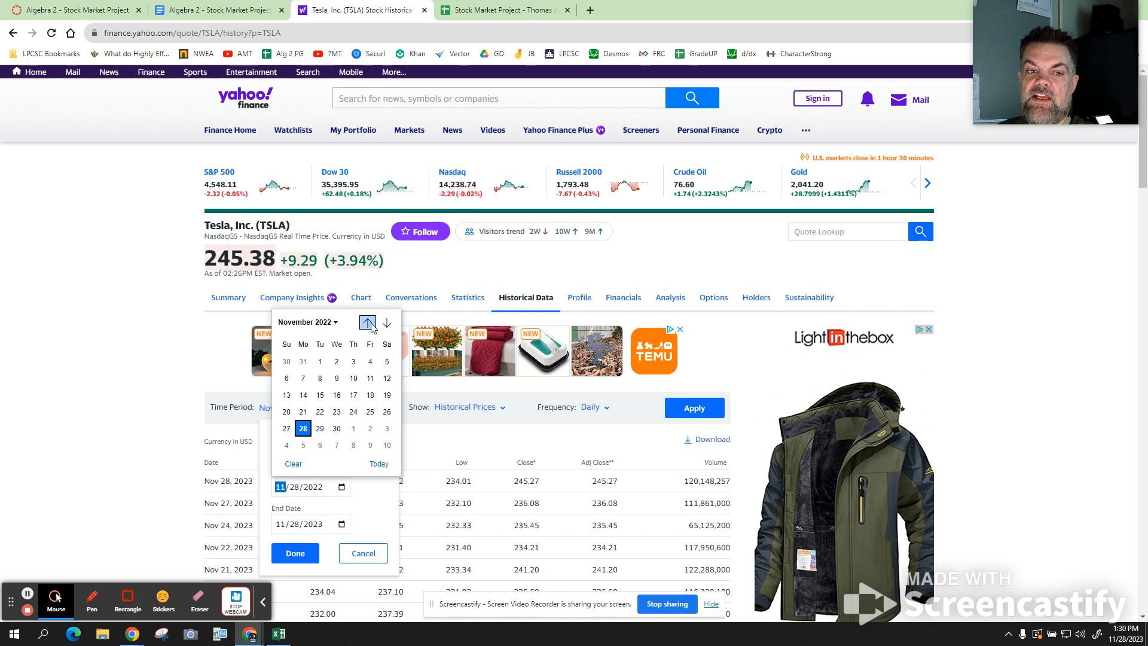
click(334, 323)
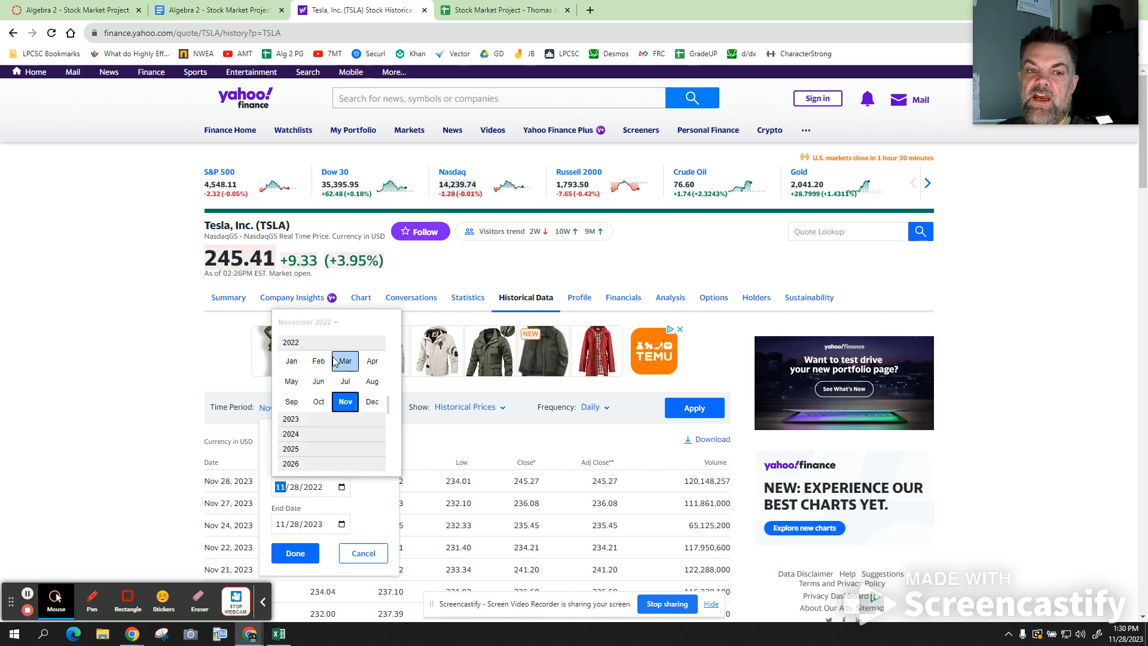
scroll(333, 360, up, 2)
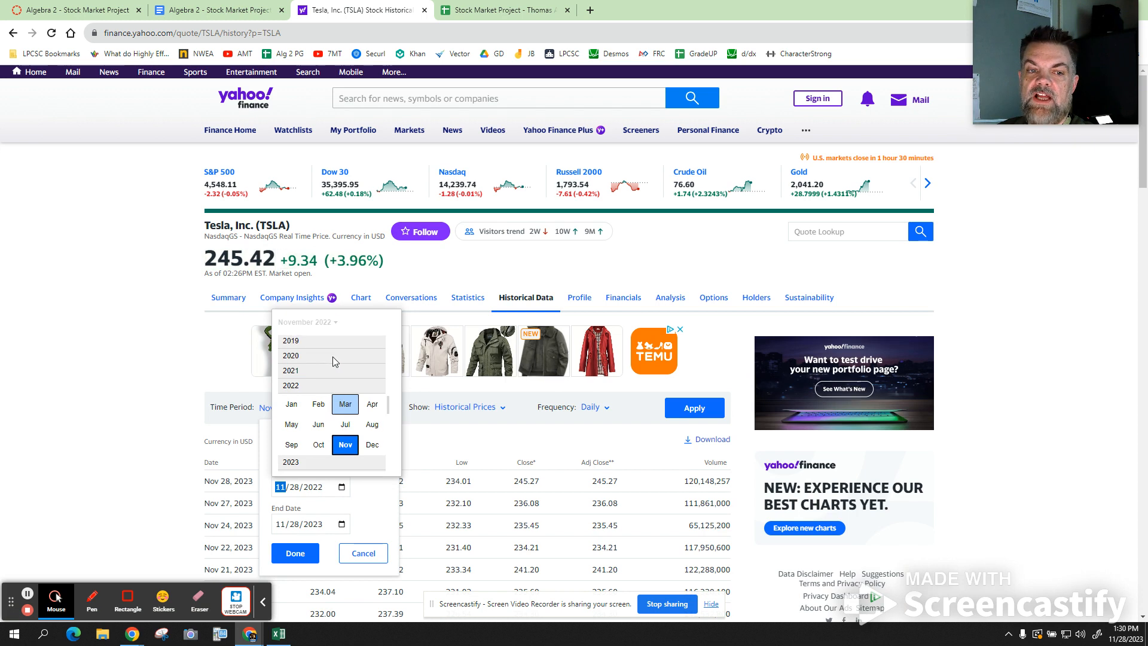
scroll(332, 356, up, 2)
click(332, 343)
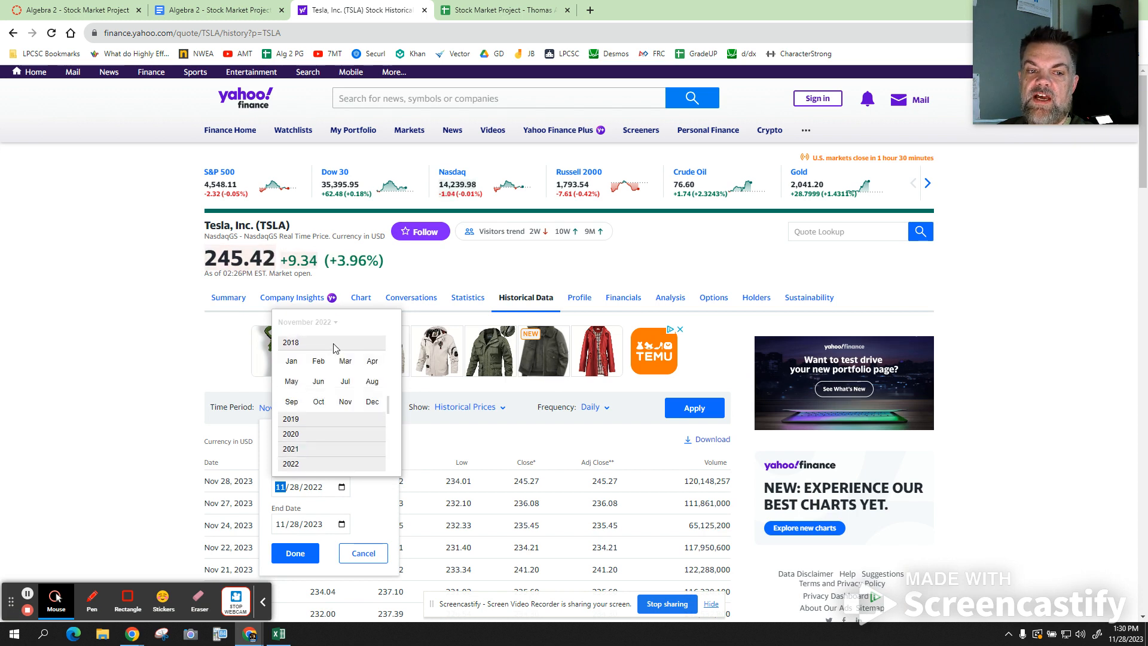
click(345, 403)
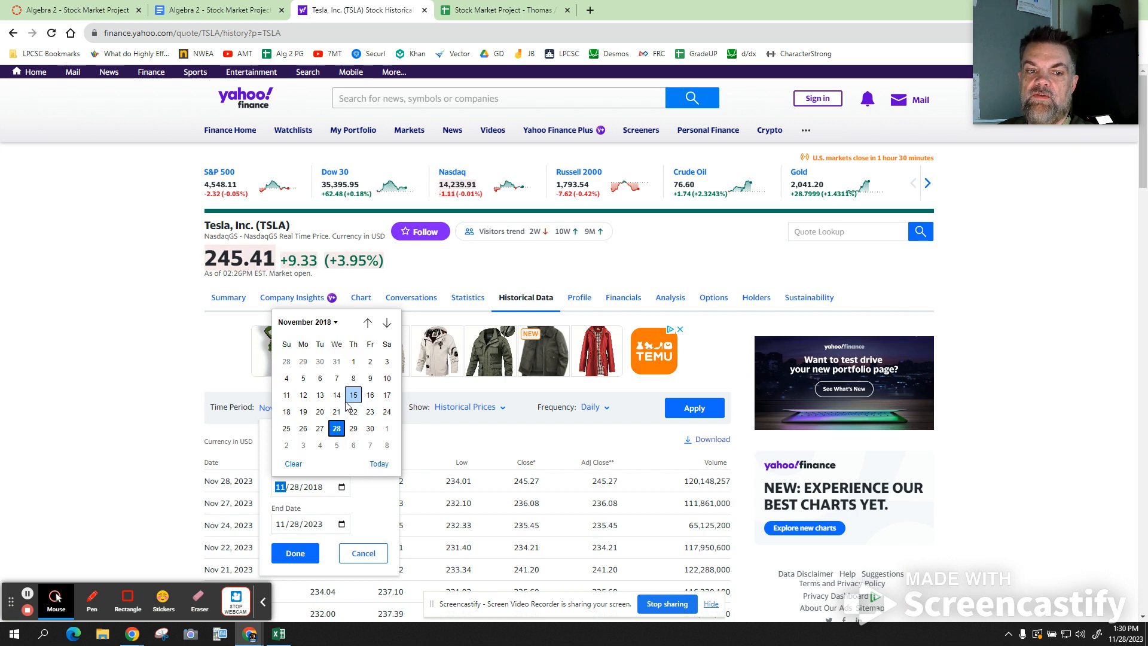
click(338, 431)
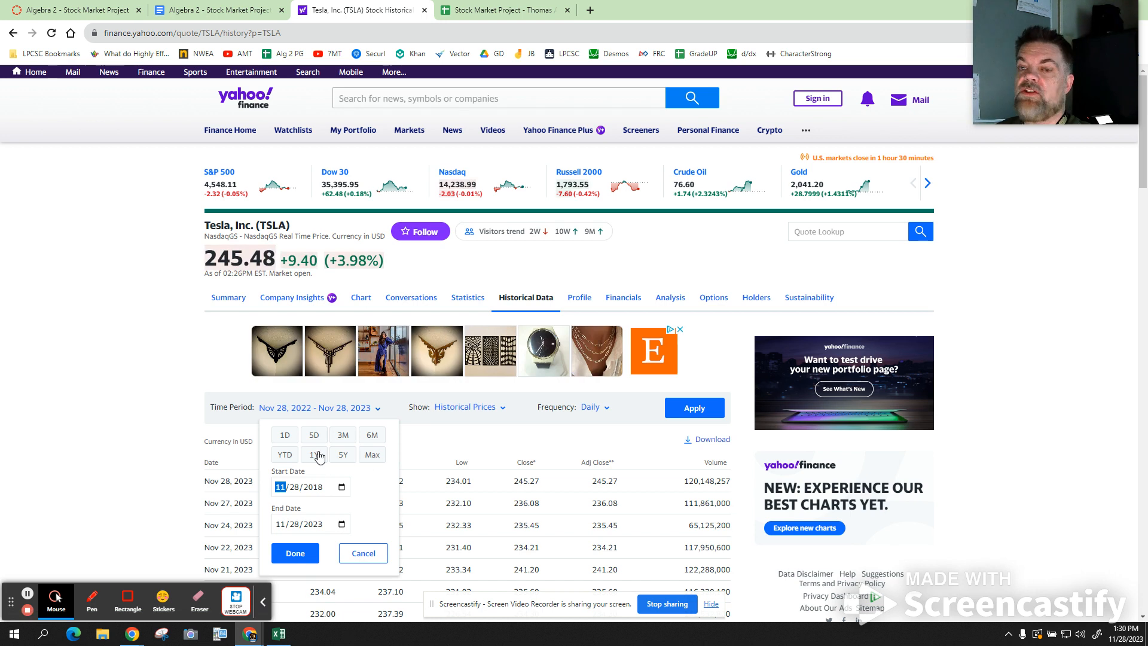
click(293, 554)
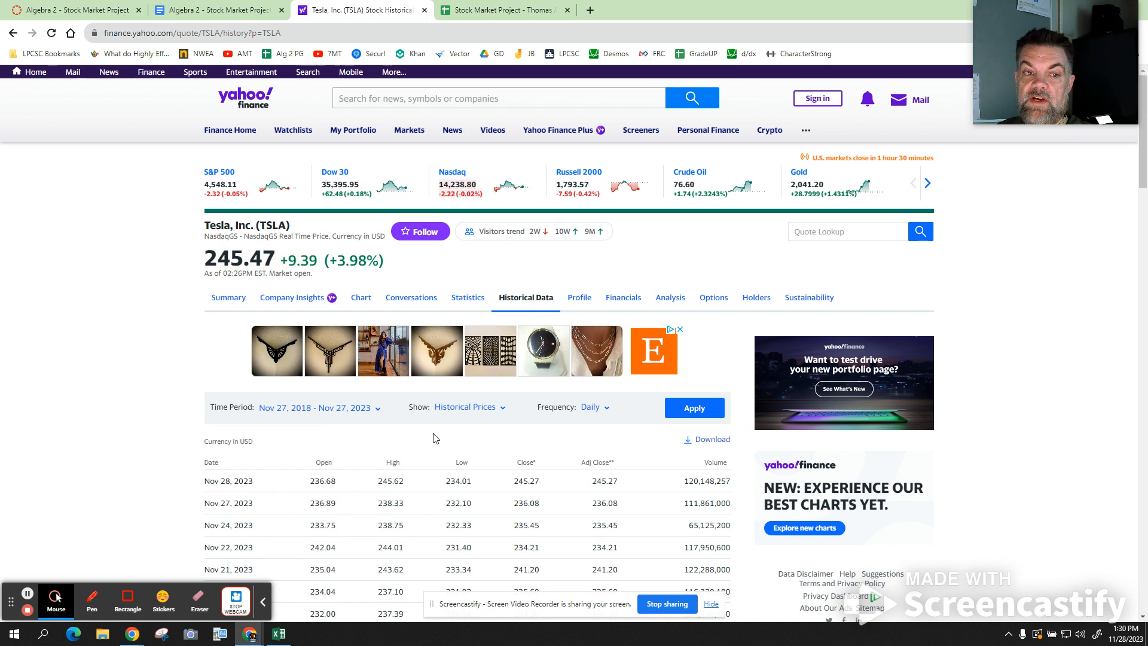
click(703, 411)
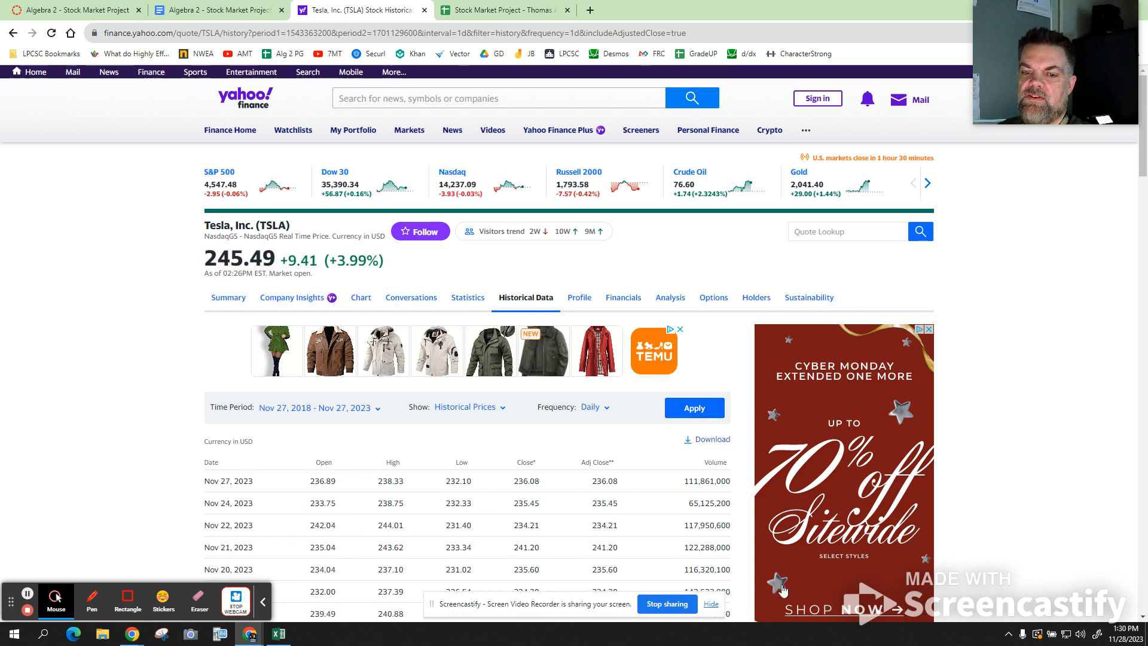
- Review the five-year price table and download it as TSLA (1).csv
click(709, 603)
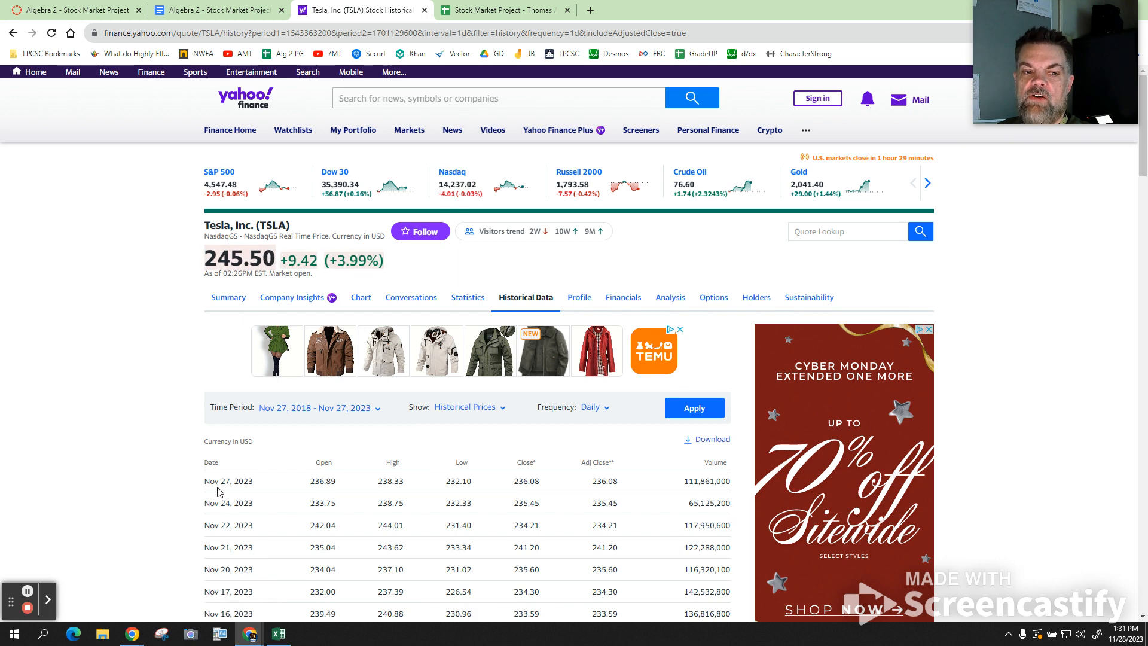
scroll(218, 491, down, 1)
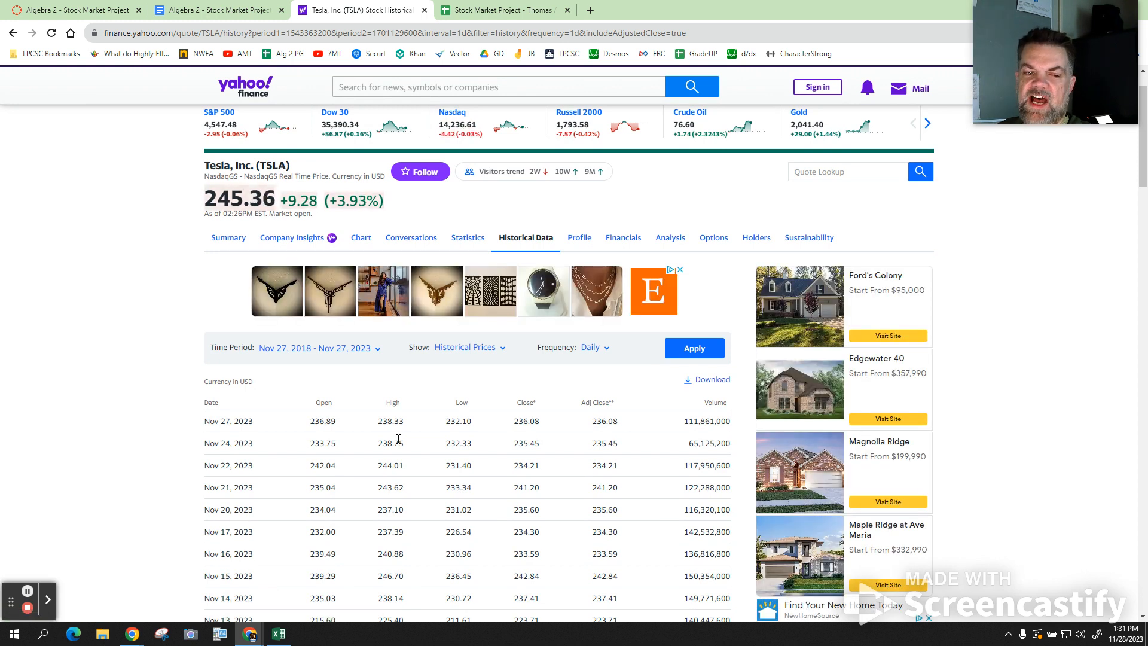
scroll(399, 439, down, 2)
scroll(399, 440, up, 3)
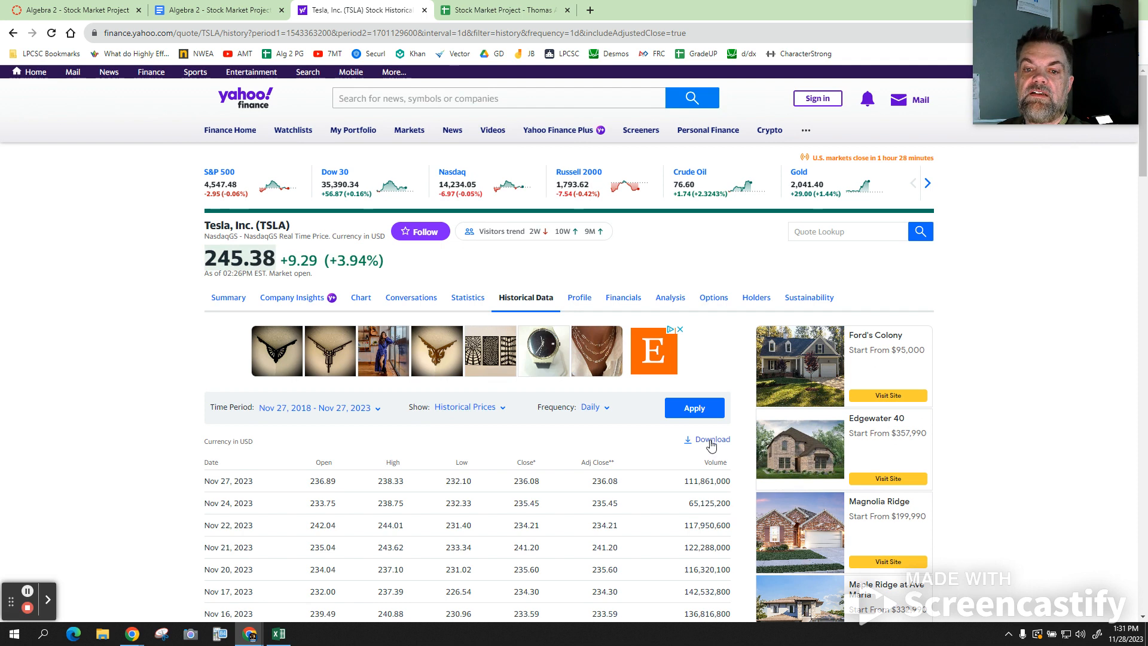
click(711, 441)
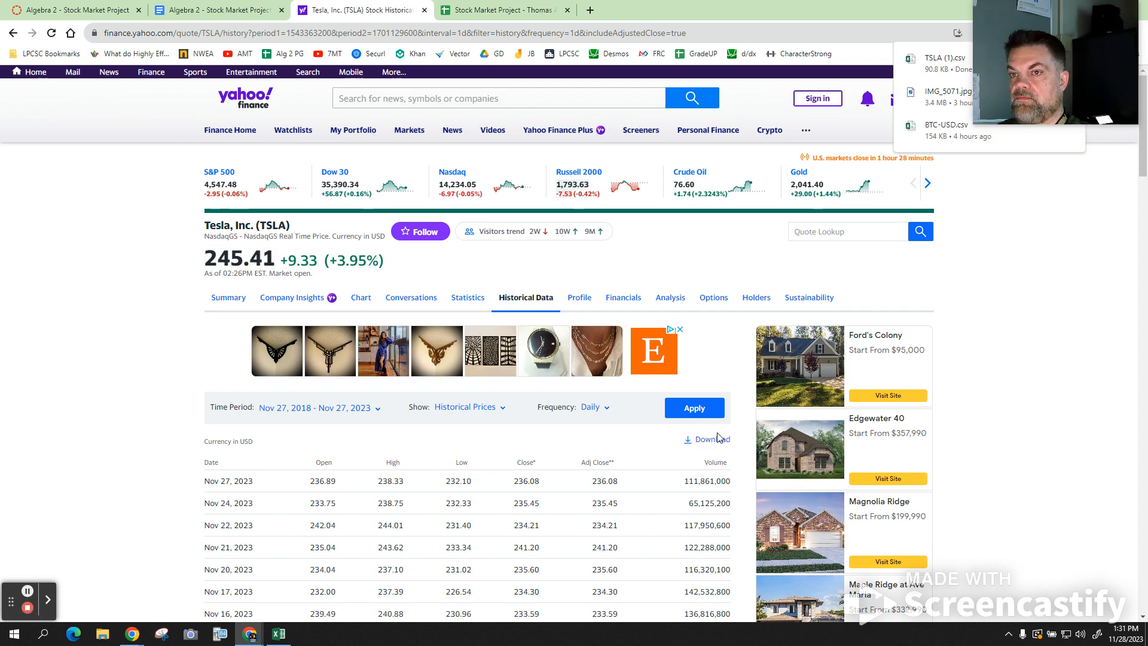
drag(1081, 88, 700, 122)
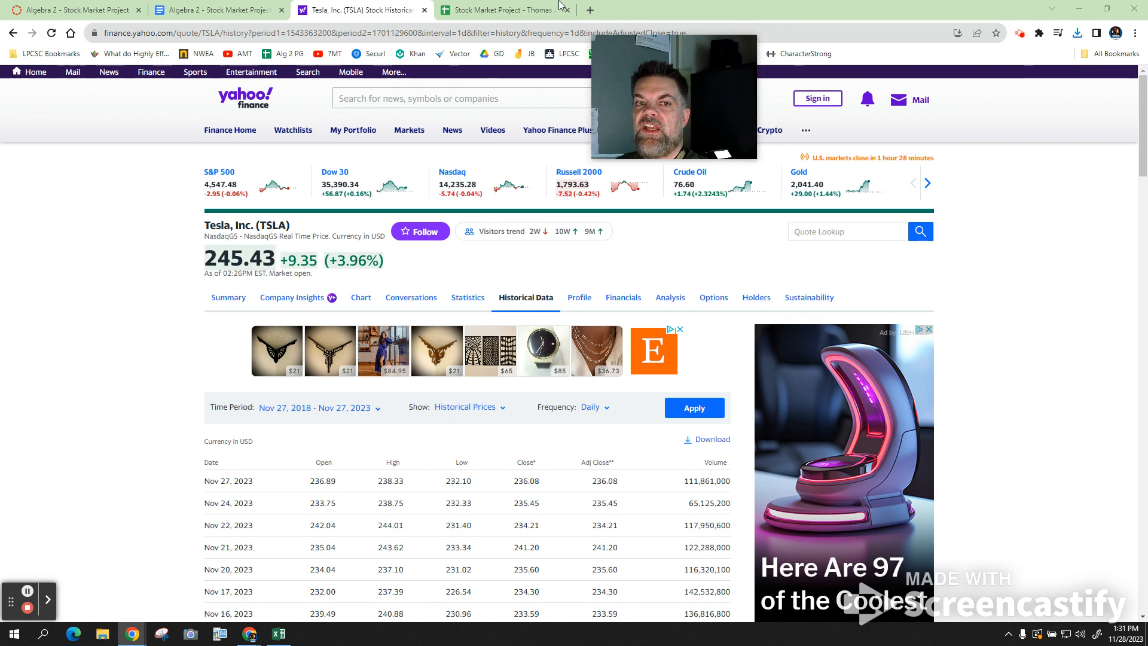
- Go to Google Drive in a new browser tab
click(590, 10)
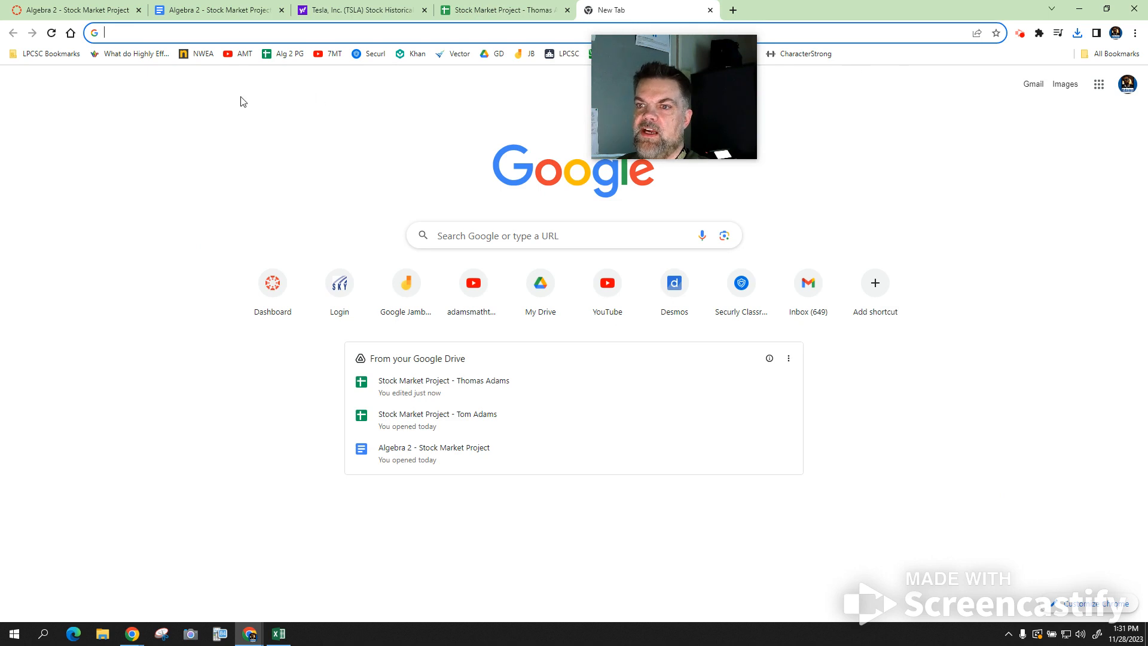
click(1099, 85)
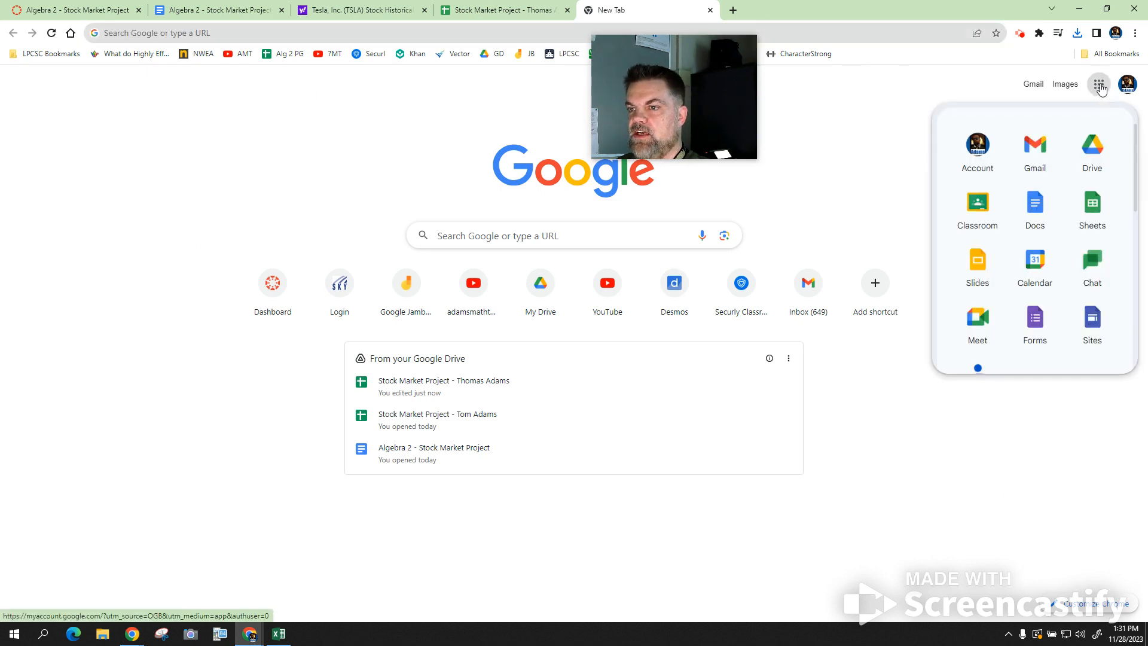
click(1098, 141)
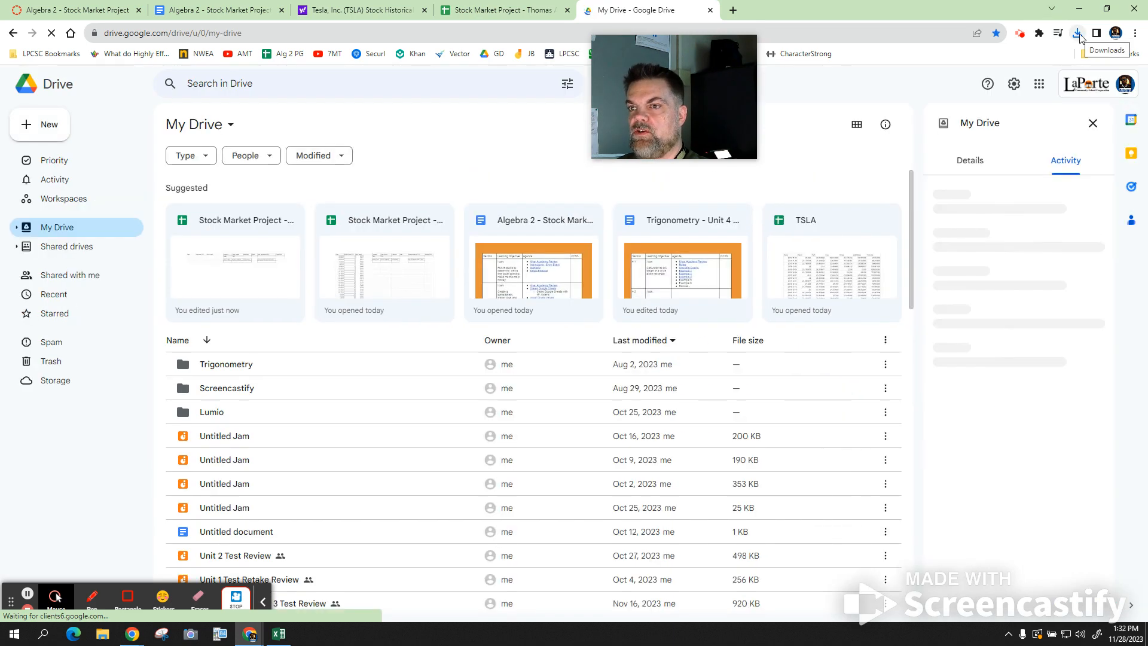
- Upload TSLA (1).csv to My Drive, replacing the existing file, and open the TSLA spreadsheet
click(1078, 35)
drag(968, 88, 277, 378)
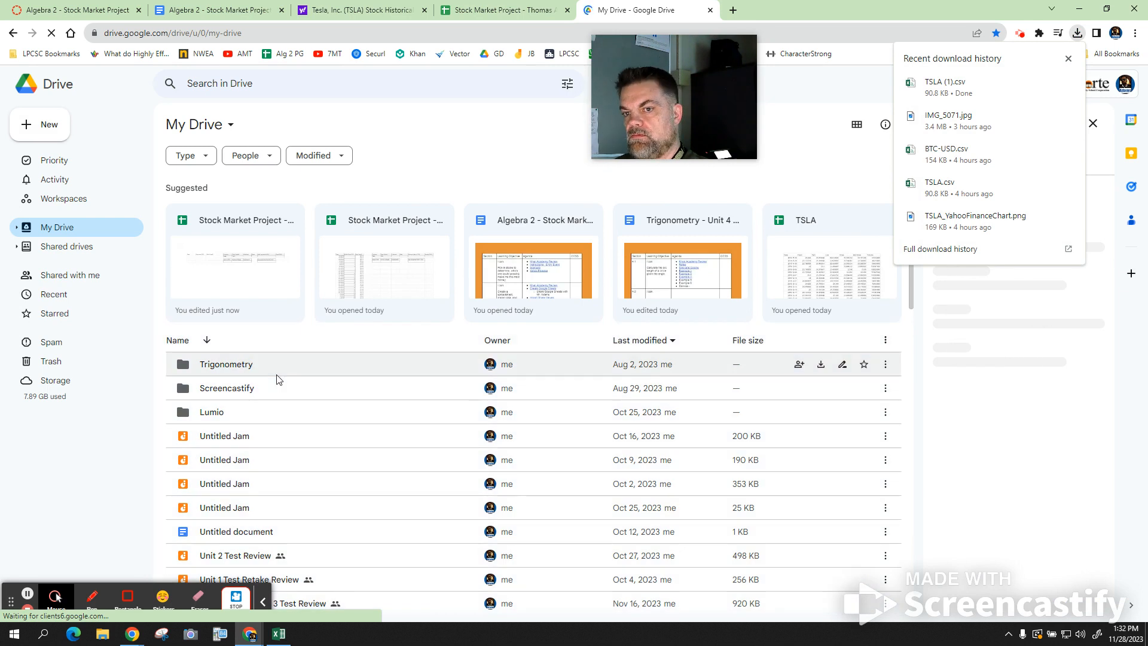
click(811, 226)
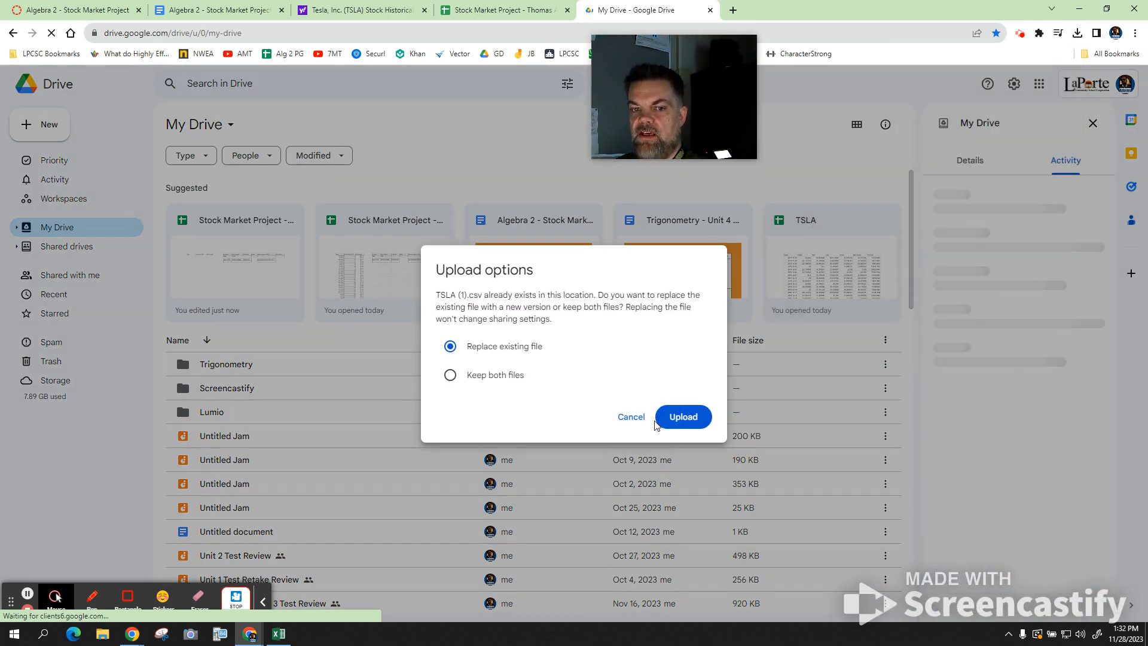
click(686, 417)
click(817, 228)
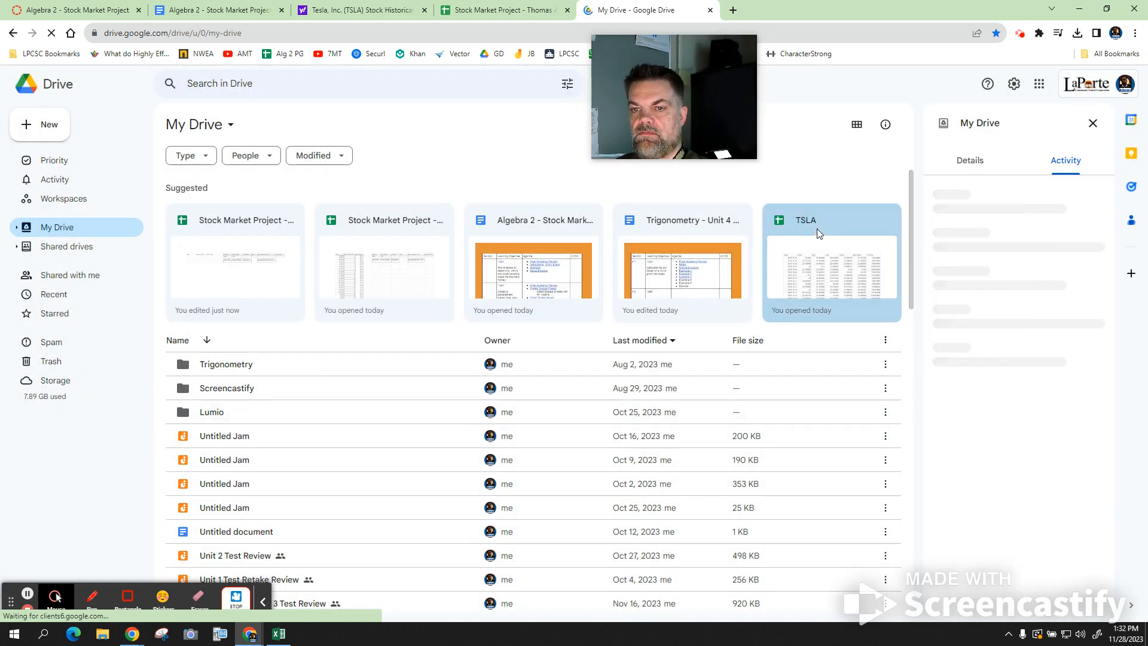
double_click(797, 222)
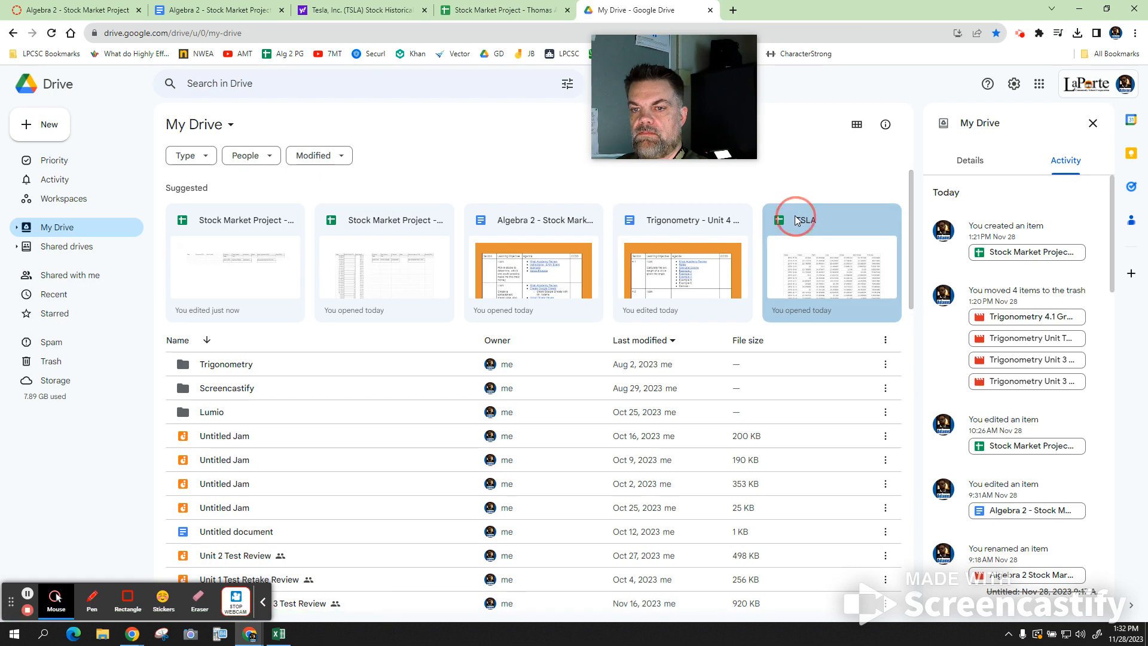
drag(656, 114, 1049, 74)
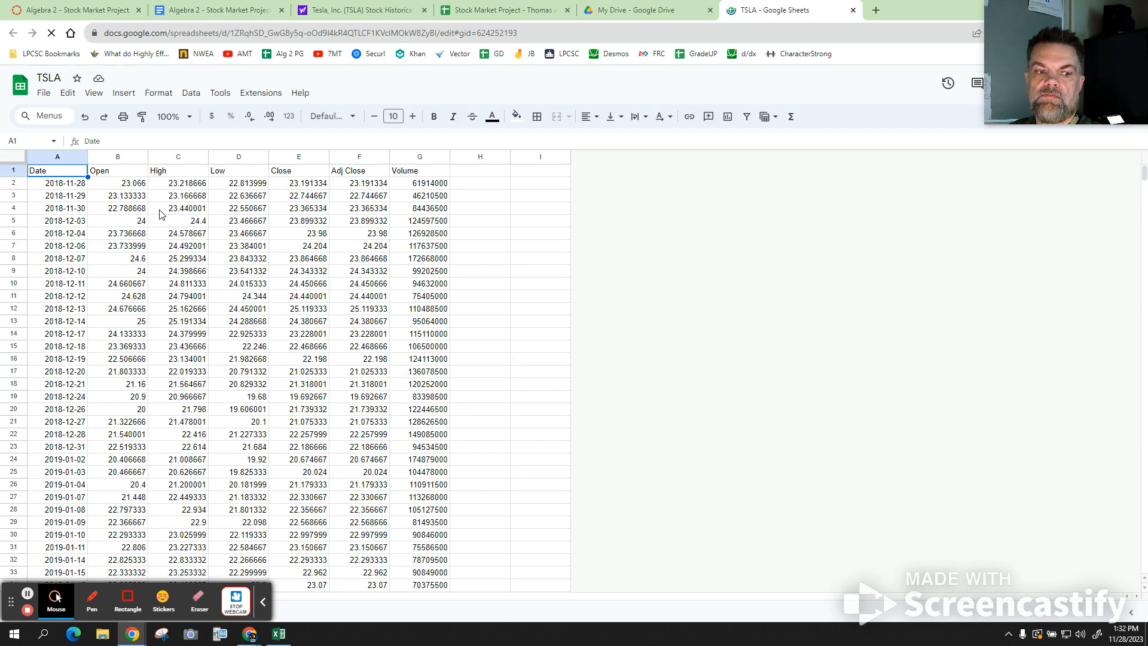
- Select the Close column E of the TSLA data and bring up the fill colour palette
click(262, 605)
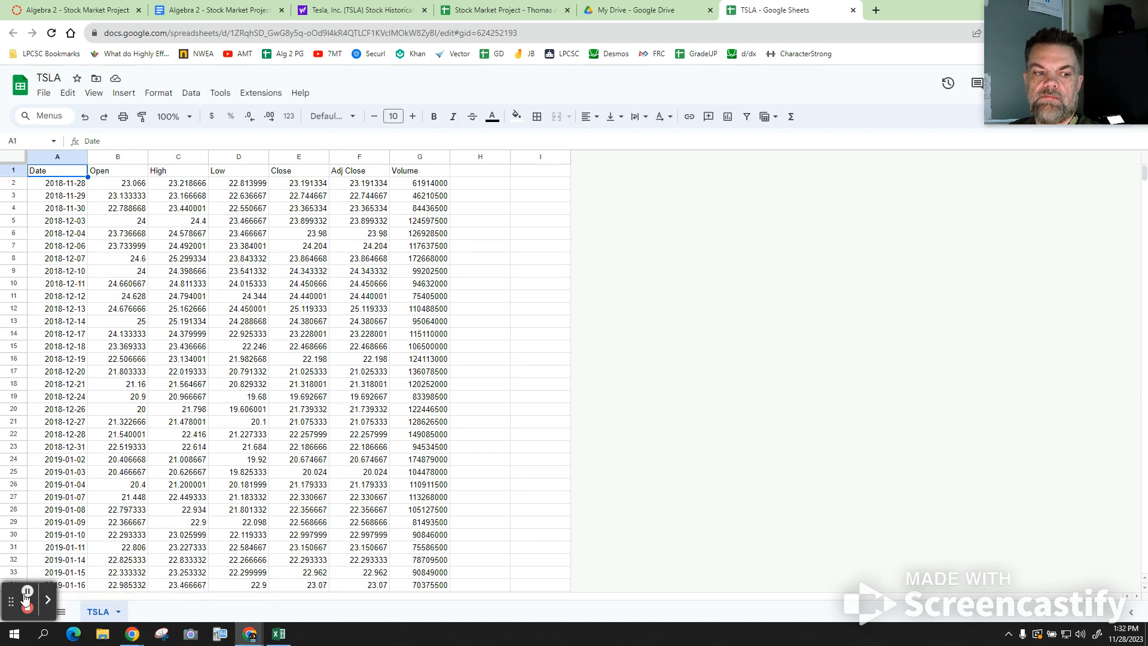
drag(18, 610, 1058, 444)
drag(10, 601, 1056, 318)
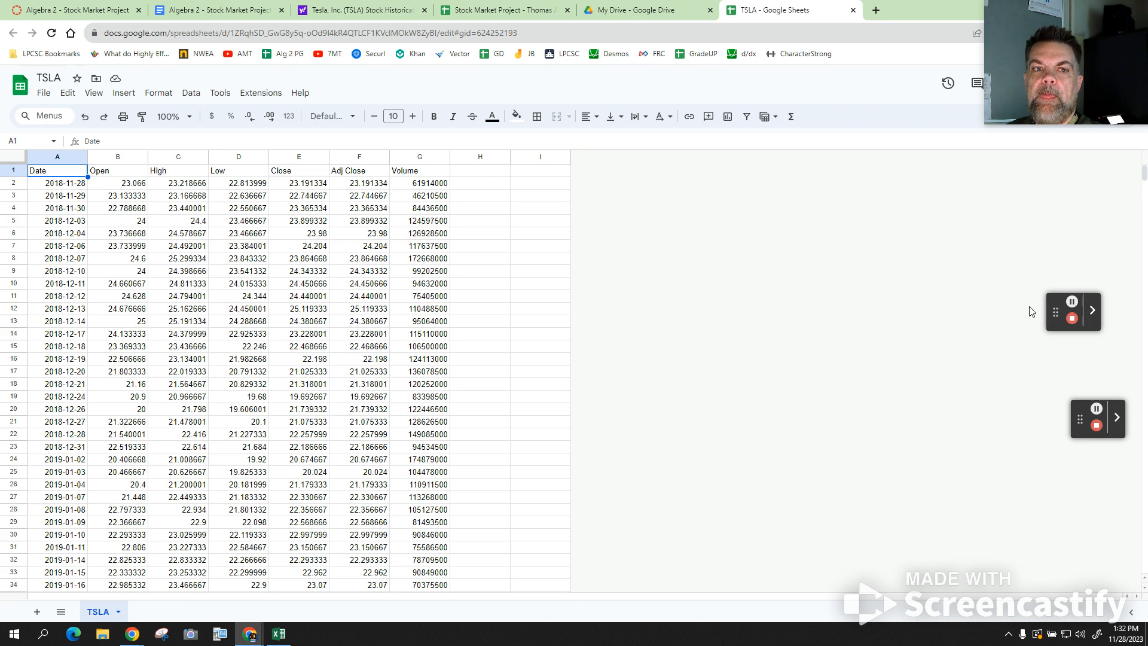
click(302, 158)
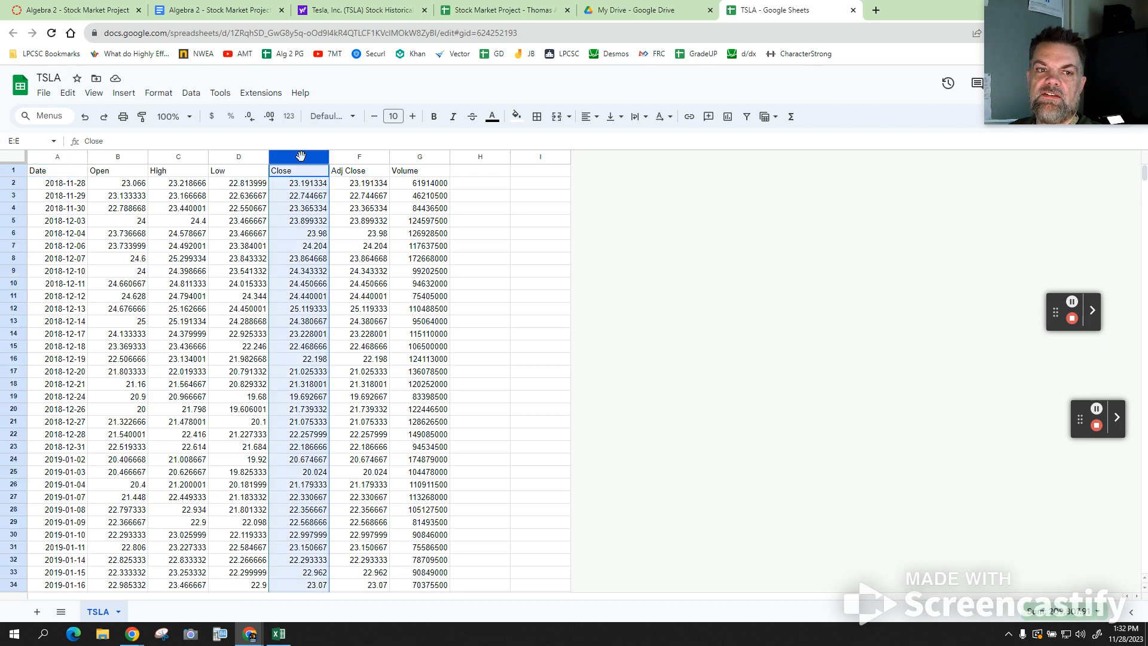
click(517, 116)
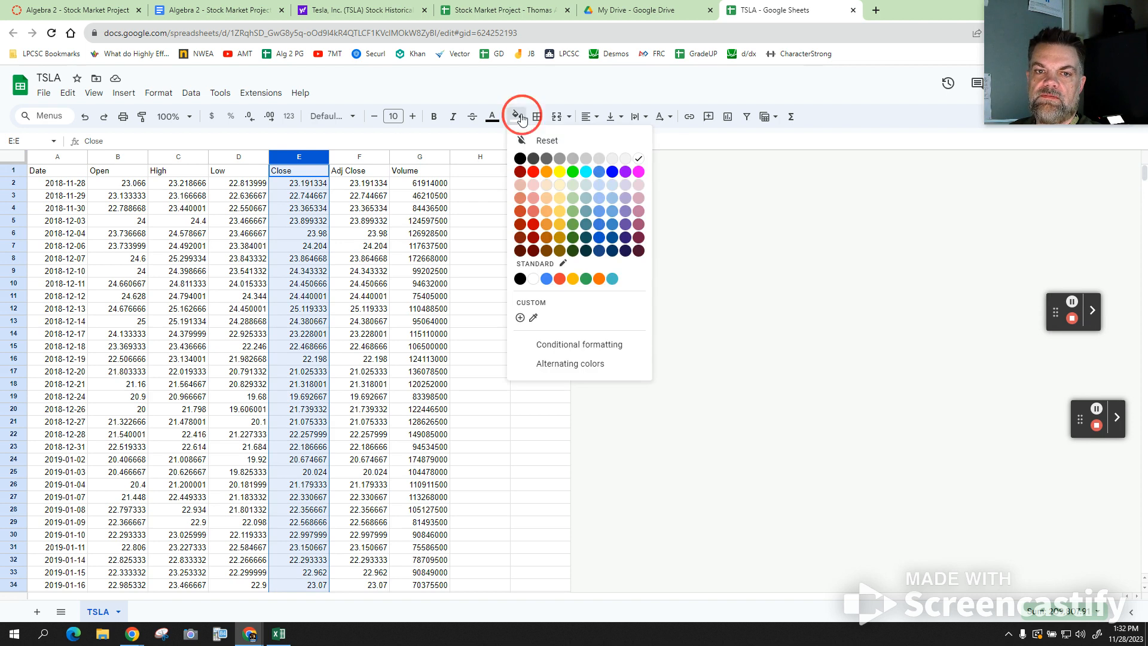
- Shade the Close column E and Date column A light orange
click(545, 188)
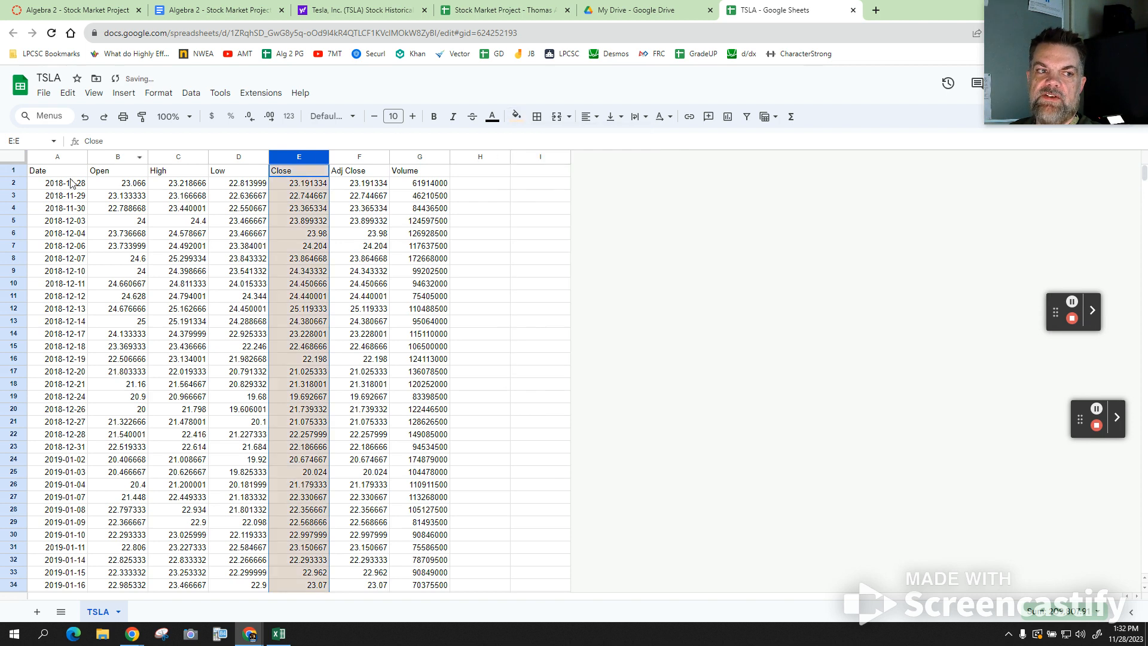
click(67, 159)
click(516, 116)
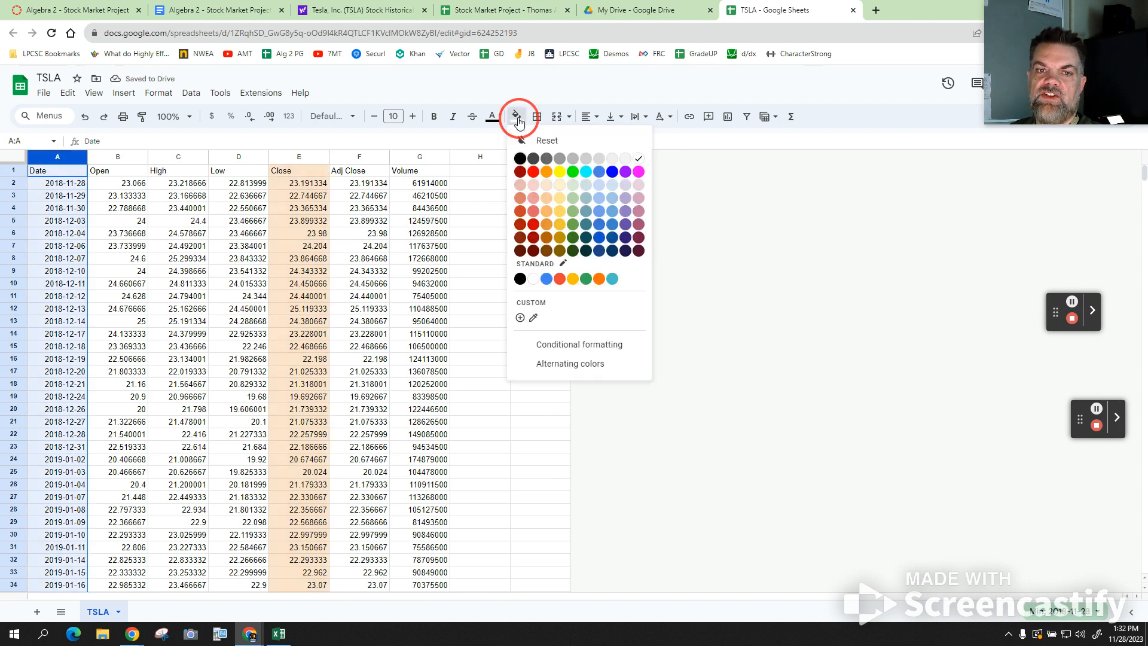
click(546, 184)
click(650, 245)
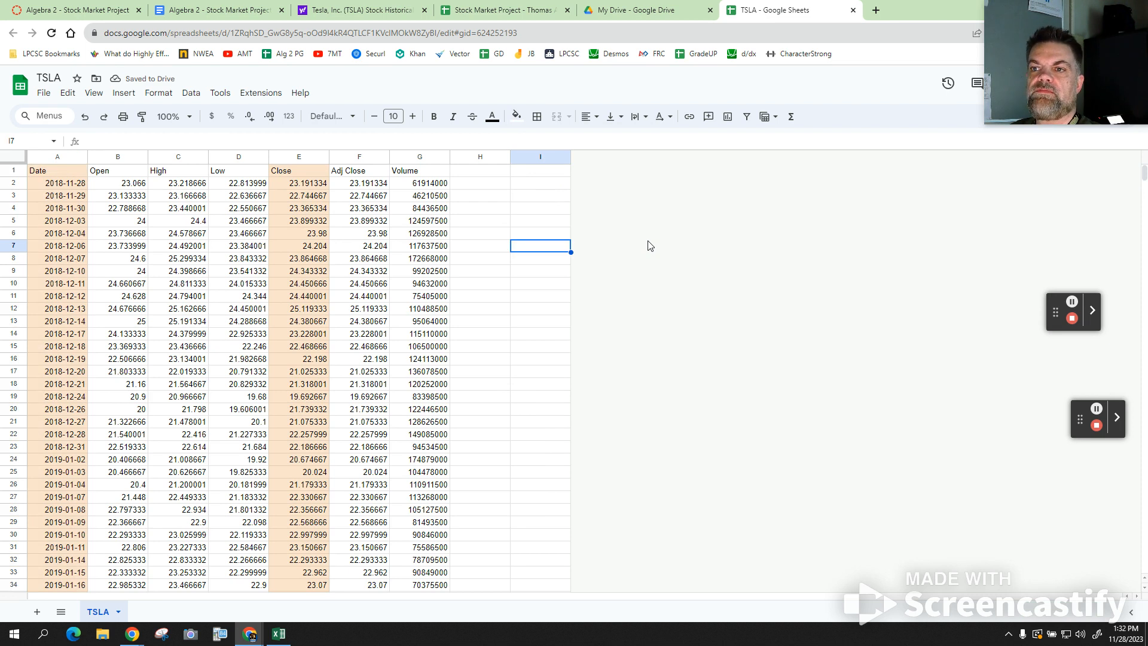
- Select all the dates from A2 down to A1258
click(69, 188)
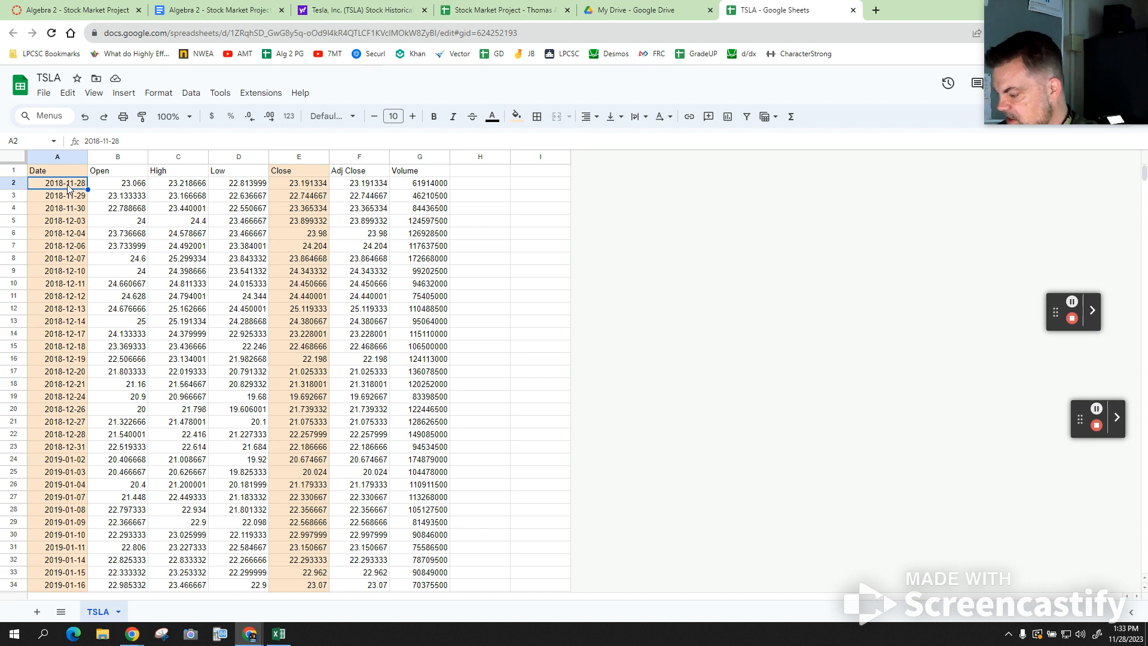
scroll(67, 188, down, 20)
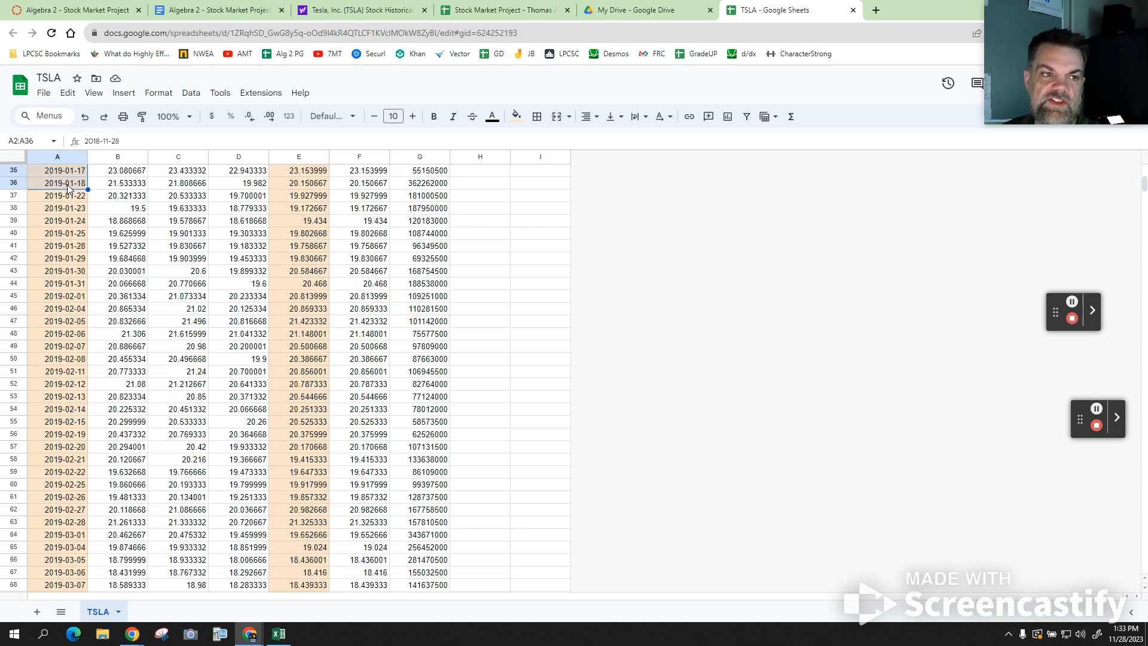
scroll(67, 184, down, 20)
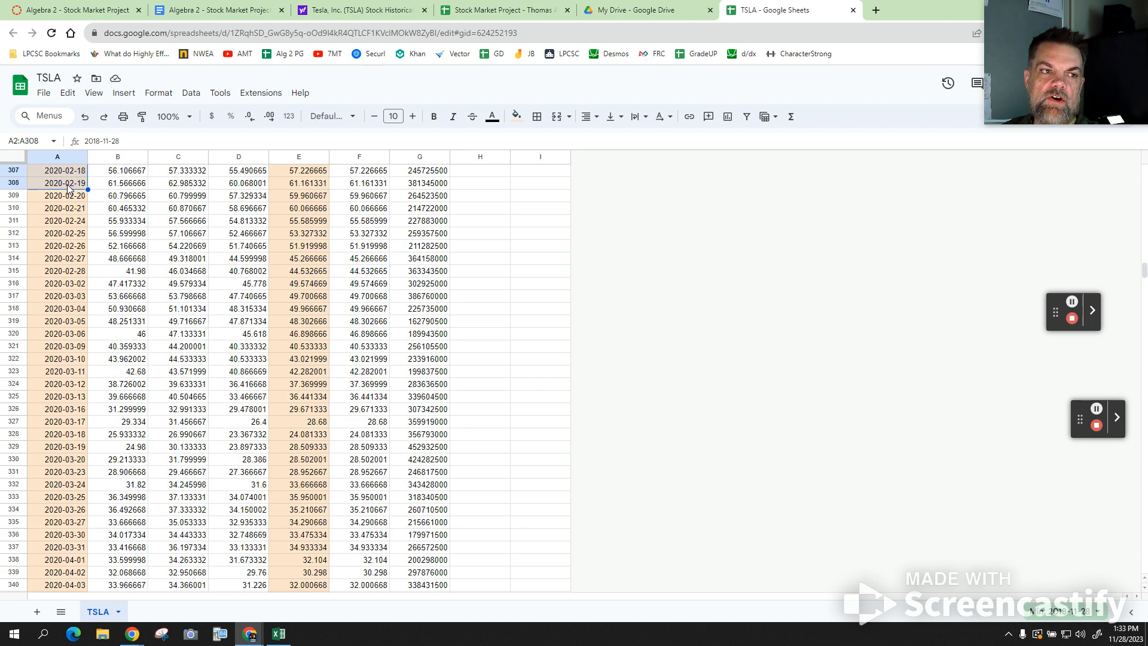
scroll(67, 184, down, 20)
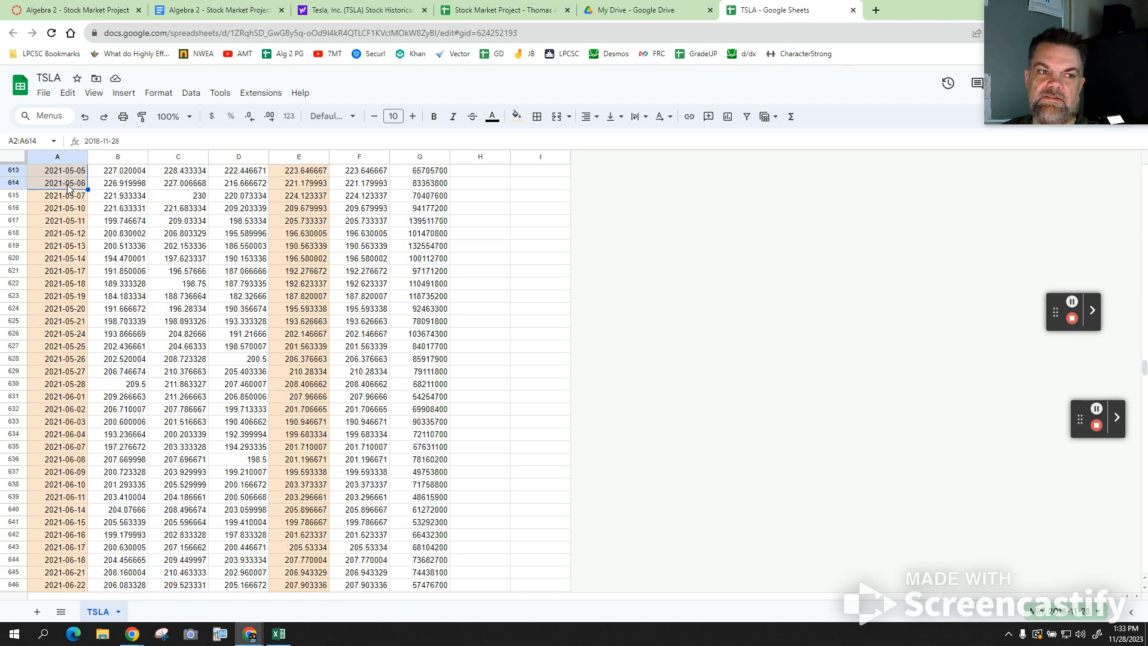
scroll(67, 184, down, 20)
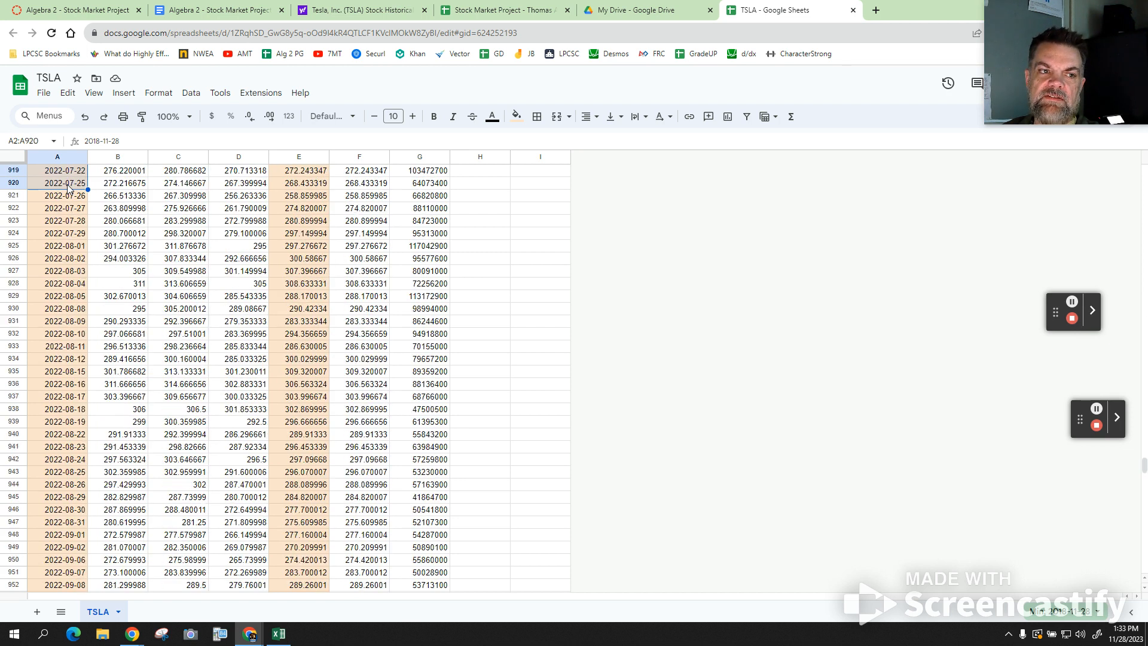
scroll(67, 184, down, 20)
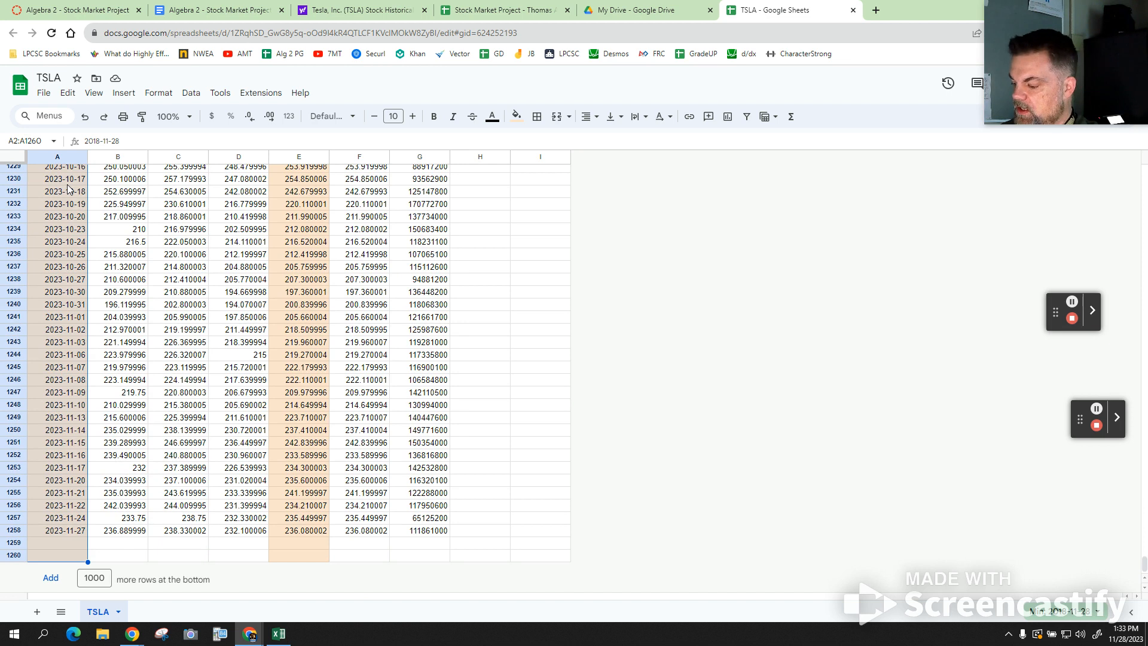
key(shift+Up)
key(shift+Up)
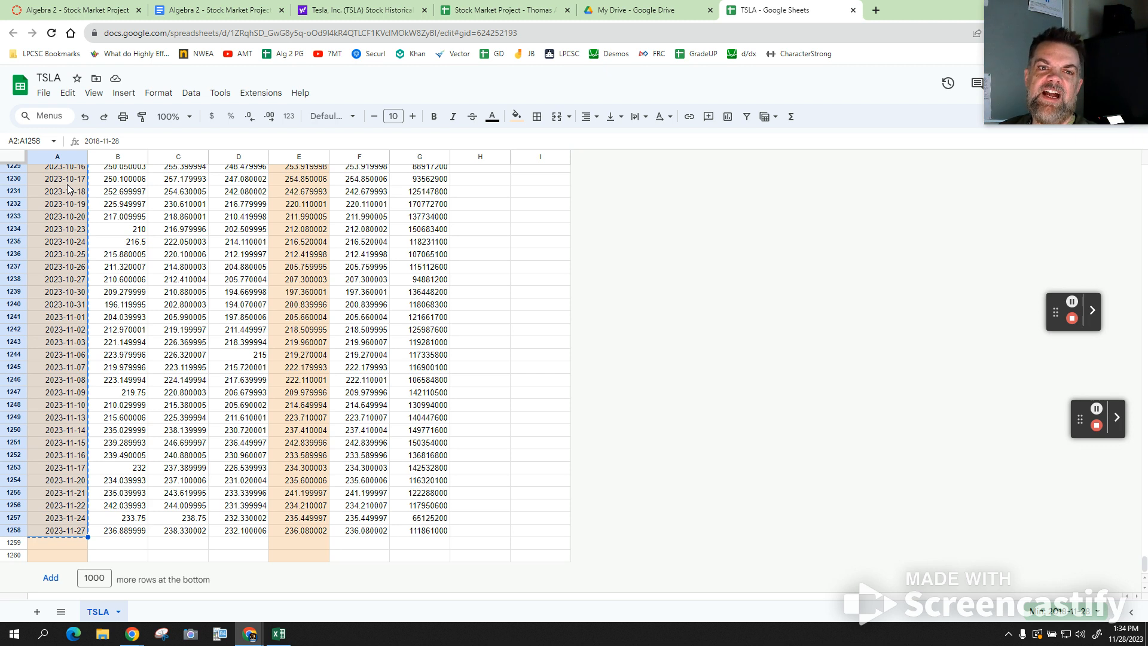
- Paste the TSLA dates into Stock Market Project starting at cell A2
click(482, 11)
click(77, 204)
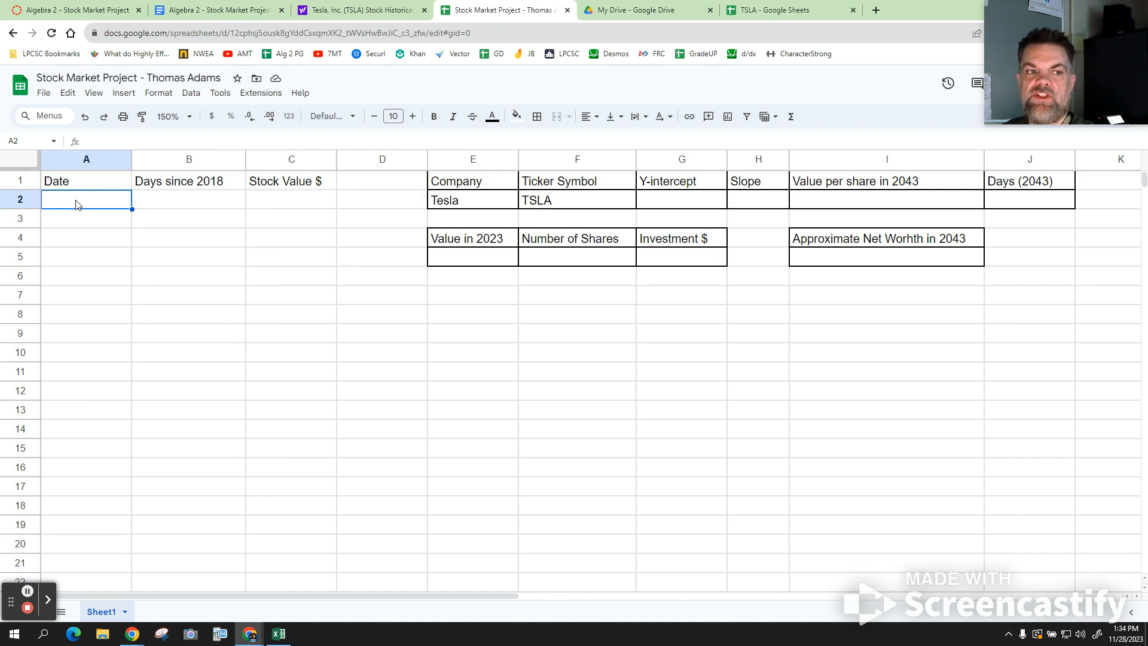
key(ctrl+v)
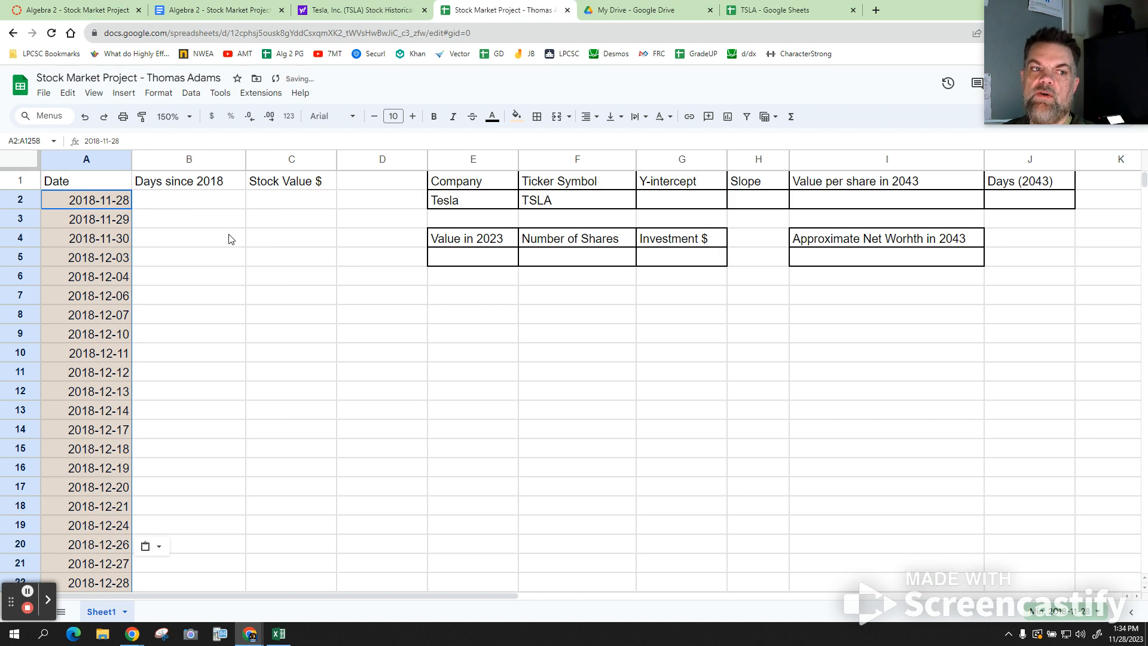
click(194, 207)
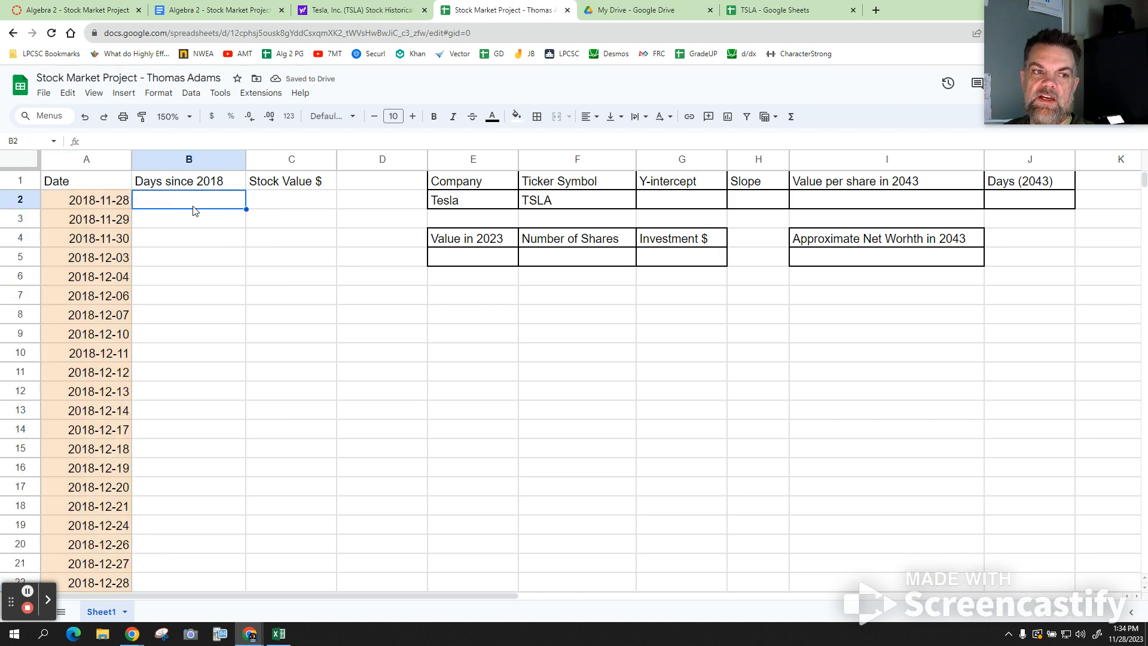
- Format column A as month/day/year dates like 11/28/2018
click(90, 159)
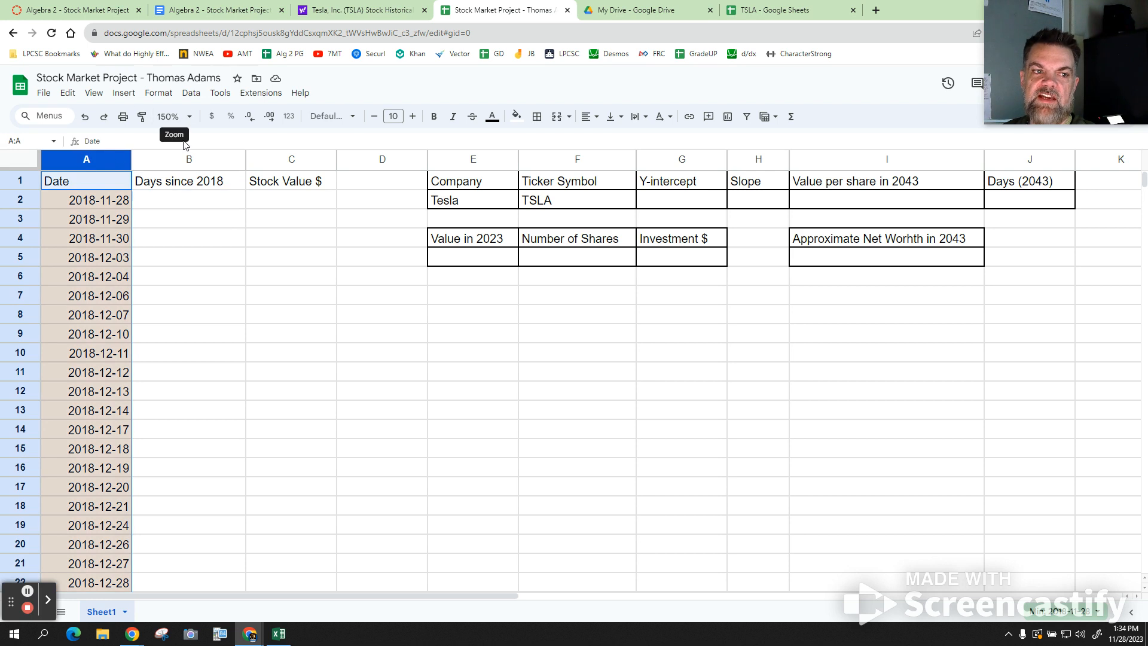
click(166, 97)
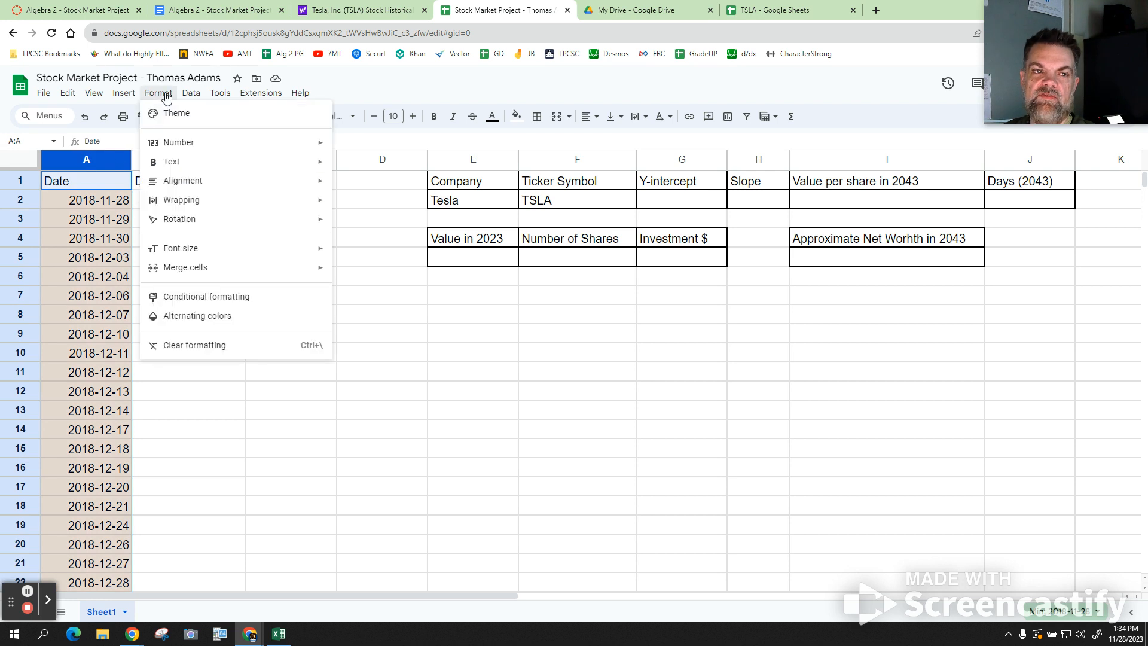
mouse_move(187, 142)
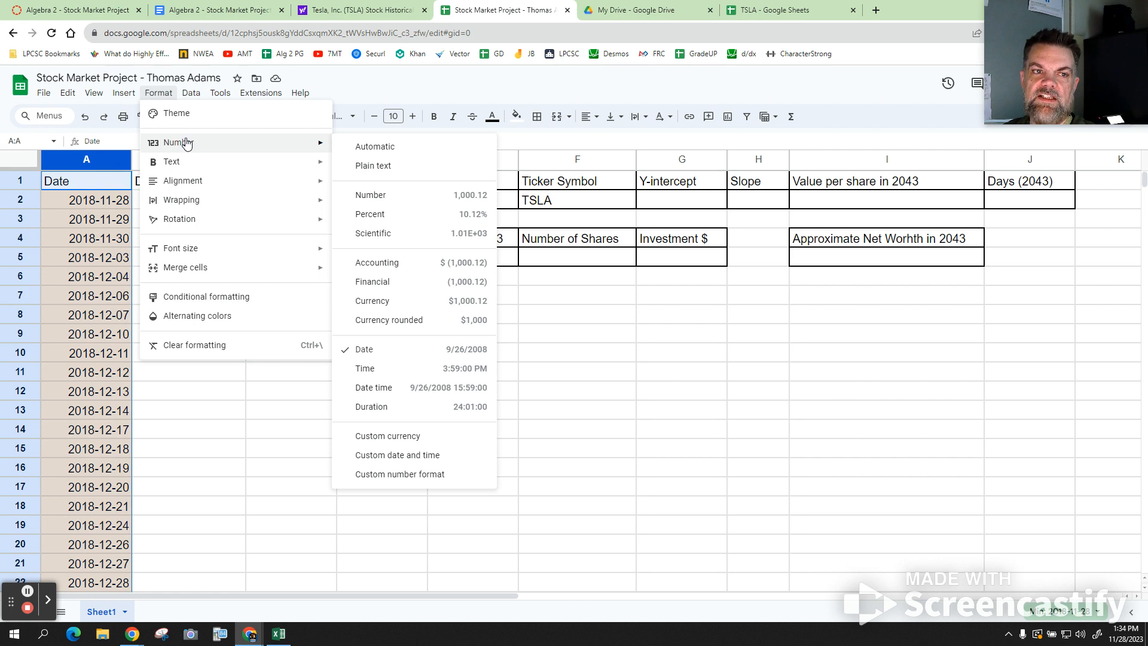
click(420, 353)
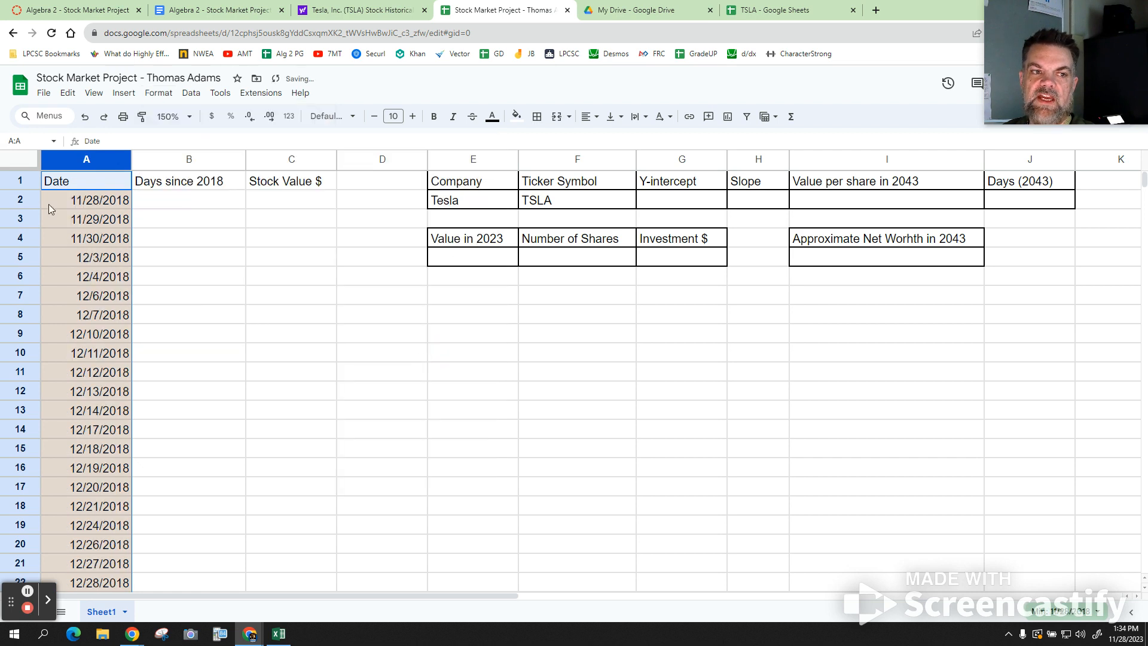
click(190, 203)
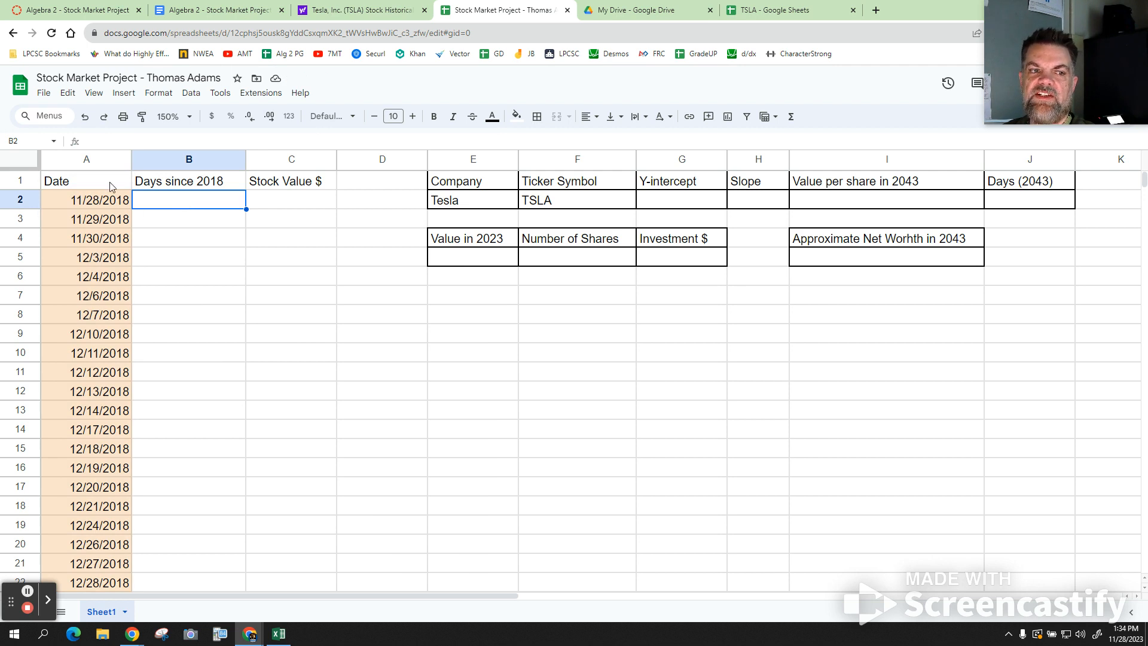
- Remove the orange shading from the Date column and return to the TSLA data
click(102, 157)
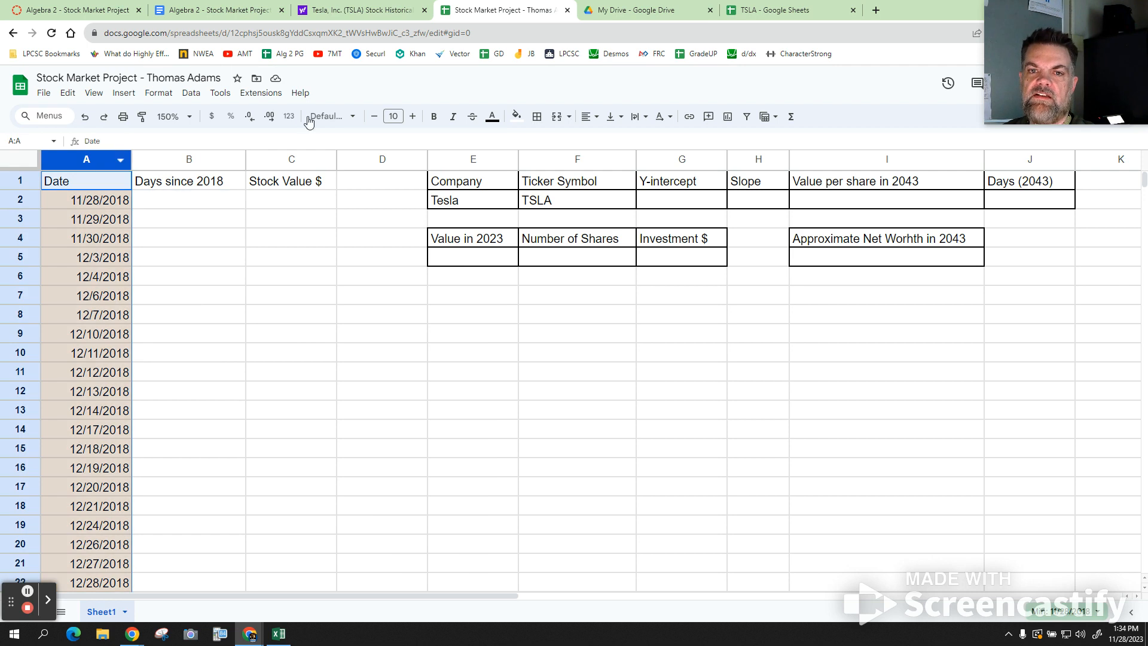
click(517, 117)
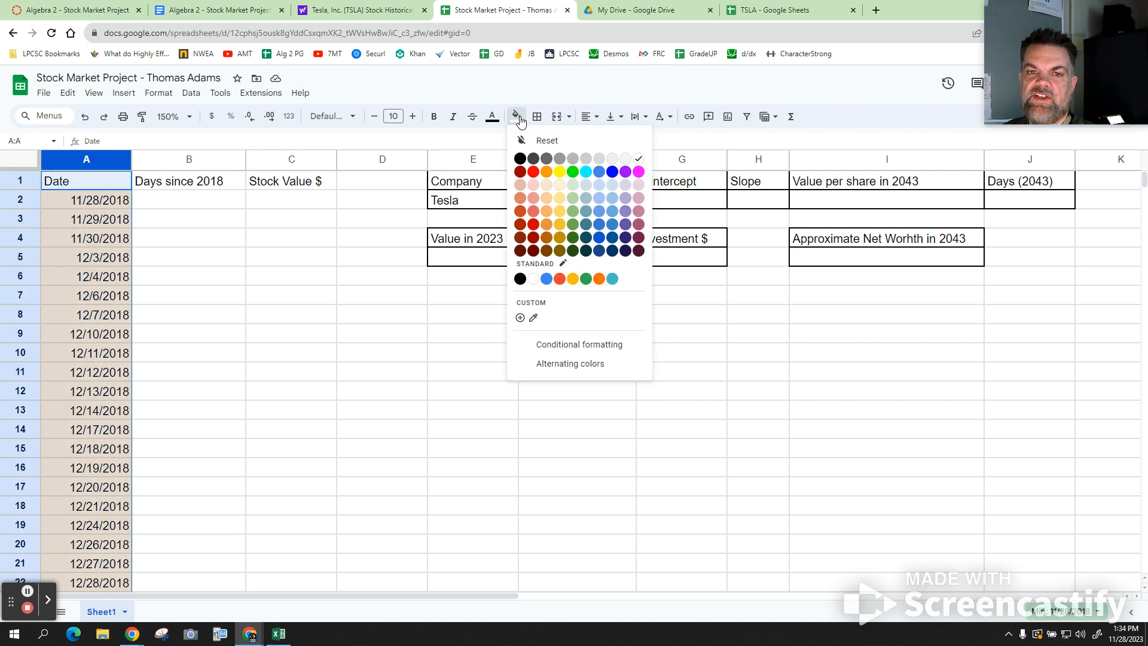
click(546, 140)
click(214, 230)
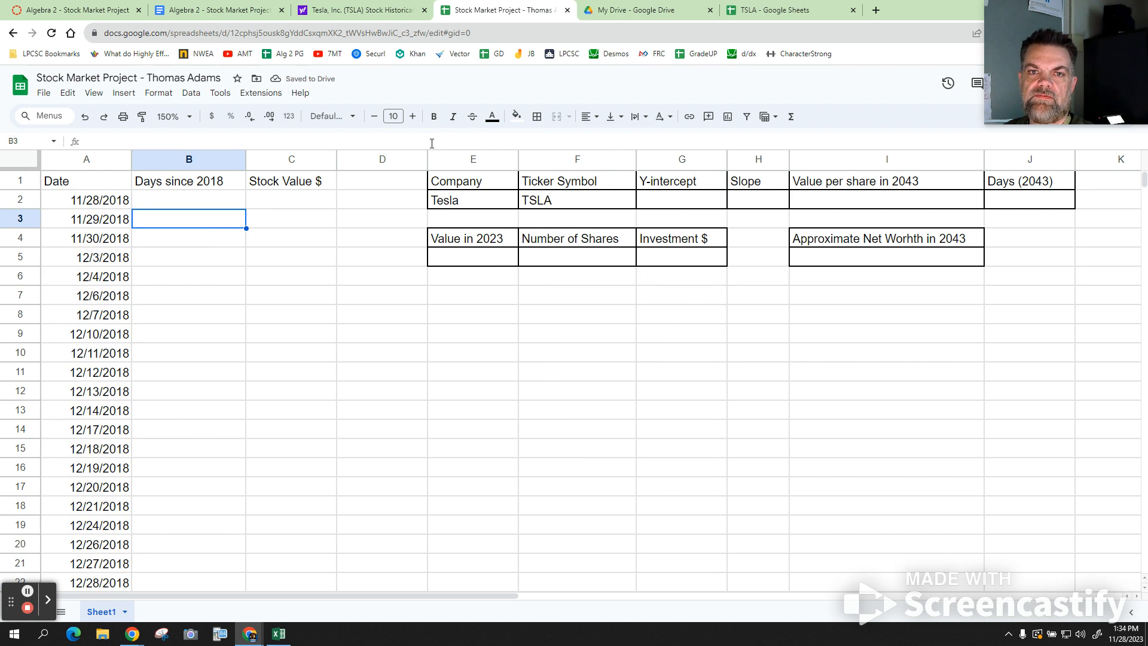
click(756, 11)
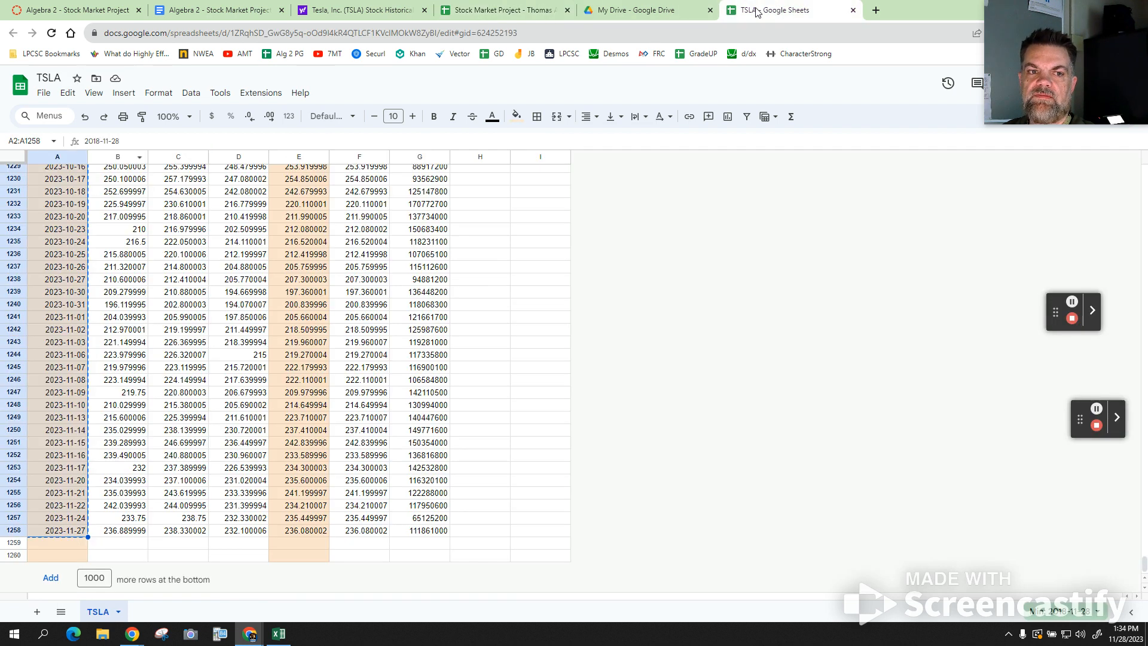
- Return to the top of the TSLA sheet and select E2, the first Close price 23.191334
scroll(490, 265, up, 15)
scroll(490, 265, up, 20)
scroll(490, 265, up, 8)
scroll(490, 265, up, 5)
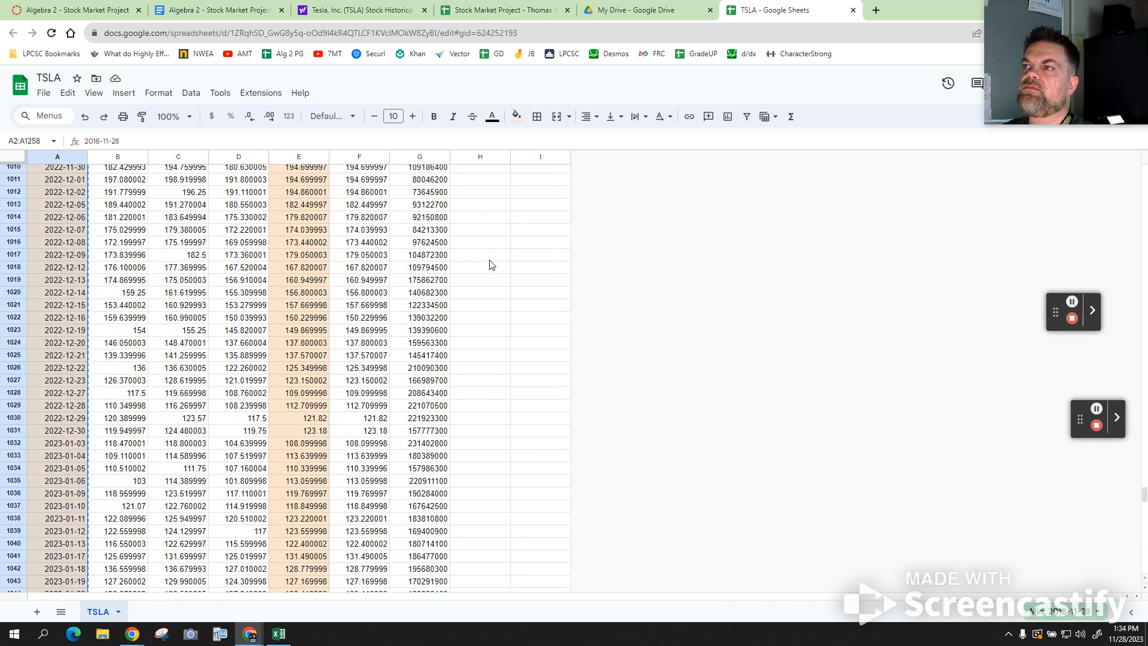
scroll(490, 265, up, 8)
scroll(490, 265, up, 20)
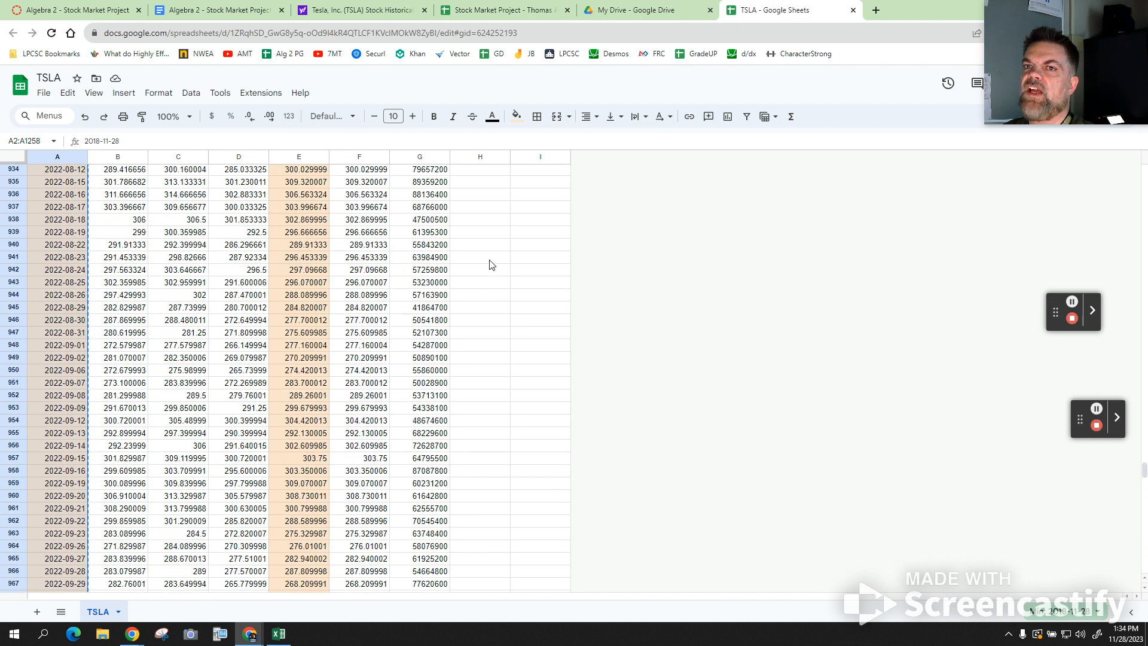
scroll(490, 265, up, 11)
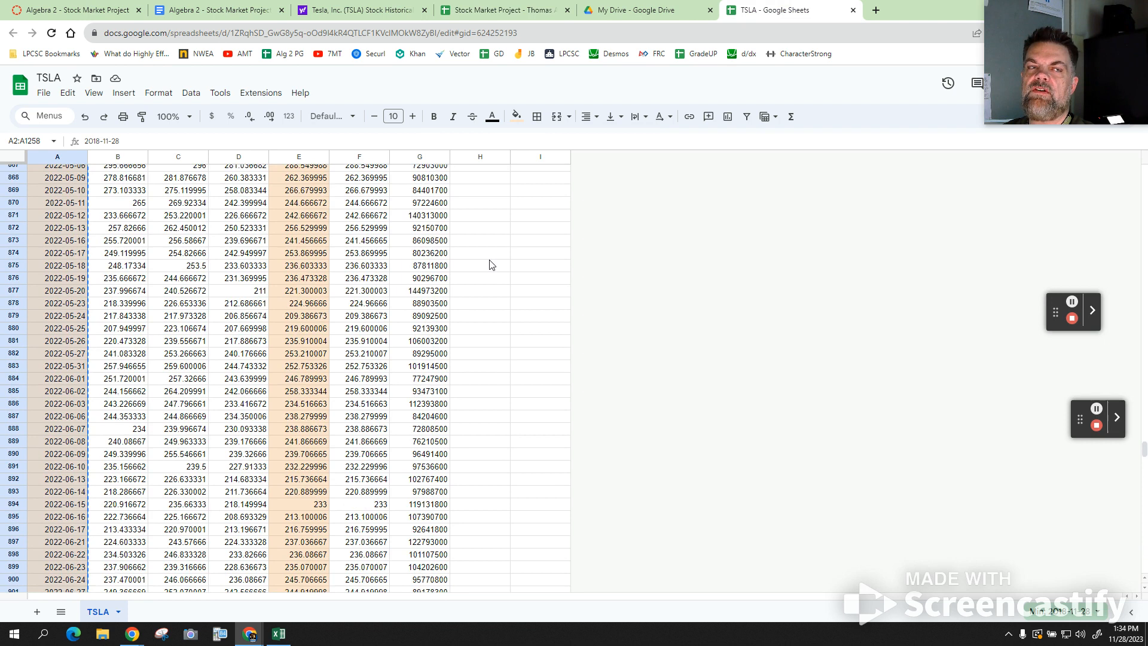
scroll(491, 265, up, 8)
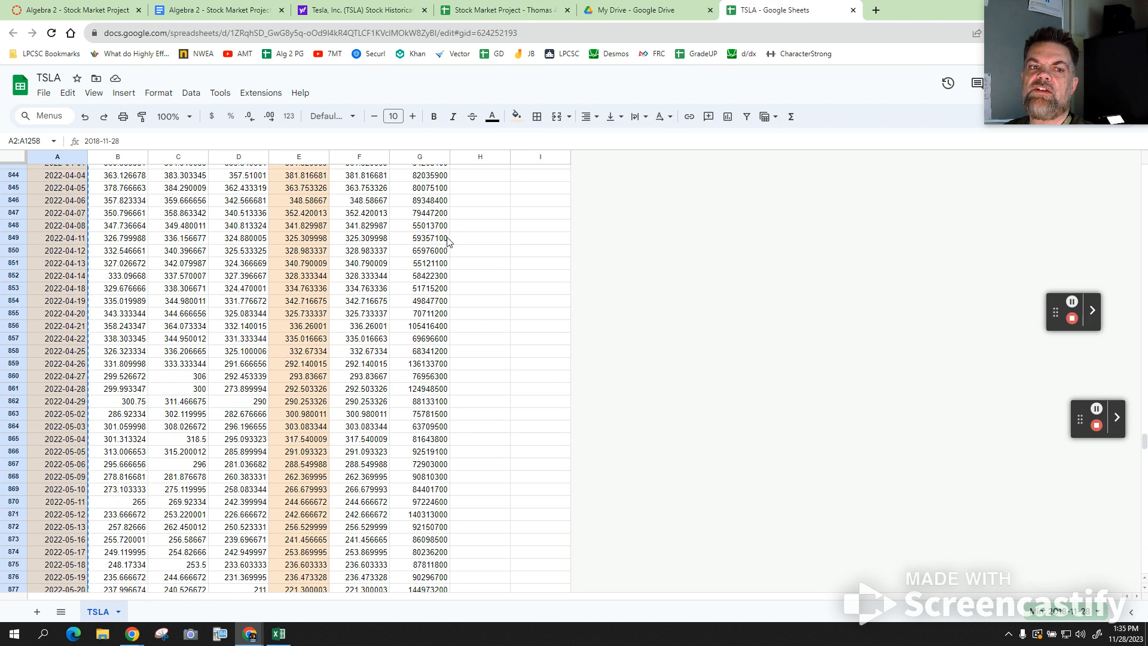
scroll(453, 241, up, 10)
scroll(453, 240, up, 3)
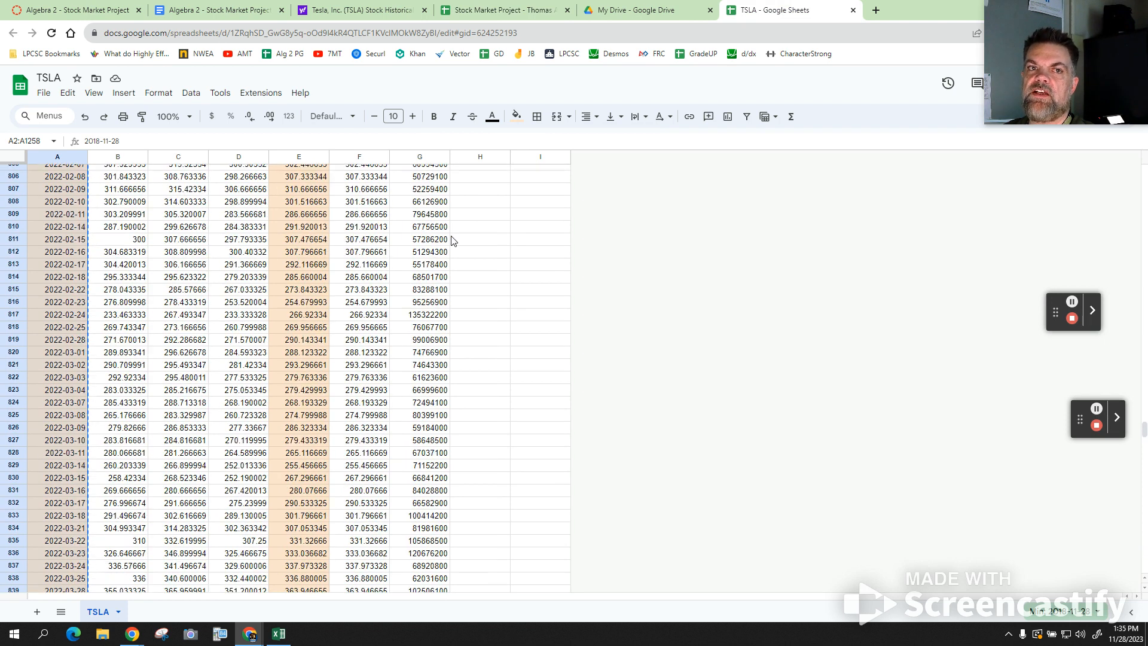
scroll(453, 240, up, 20)
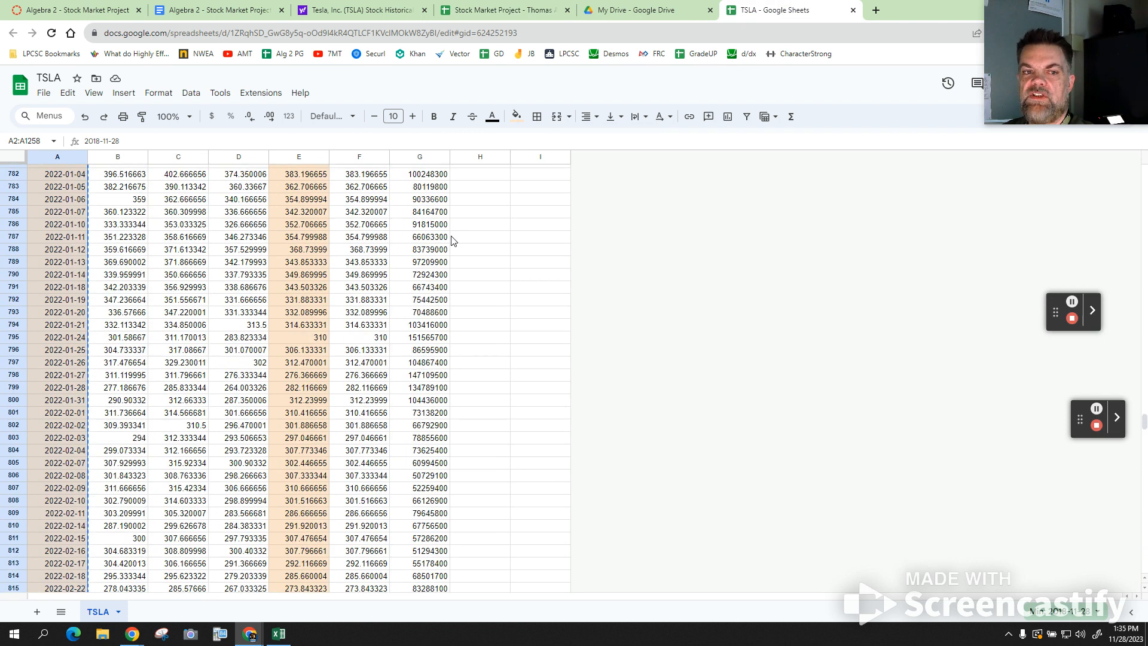
scroll(453, 240, up, 20)
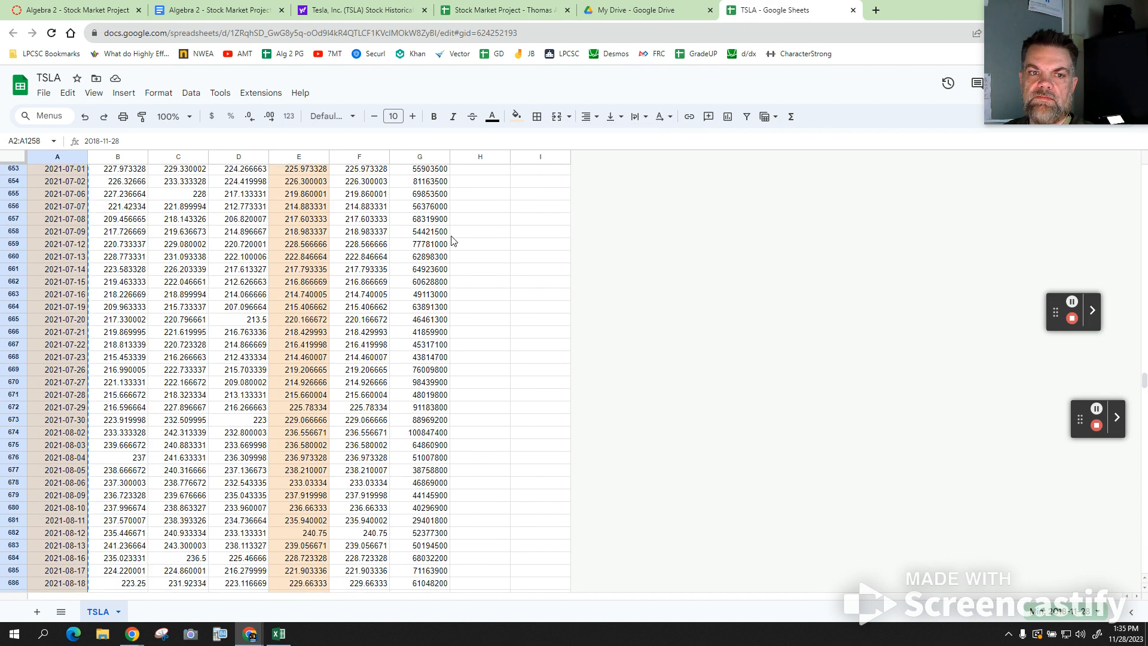
scroll(455, 235, up, 9)
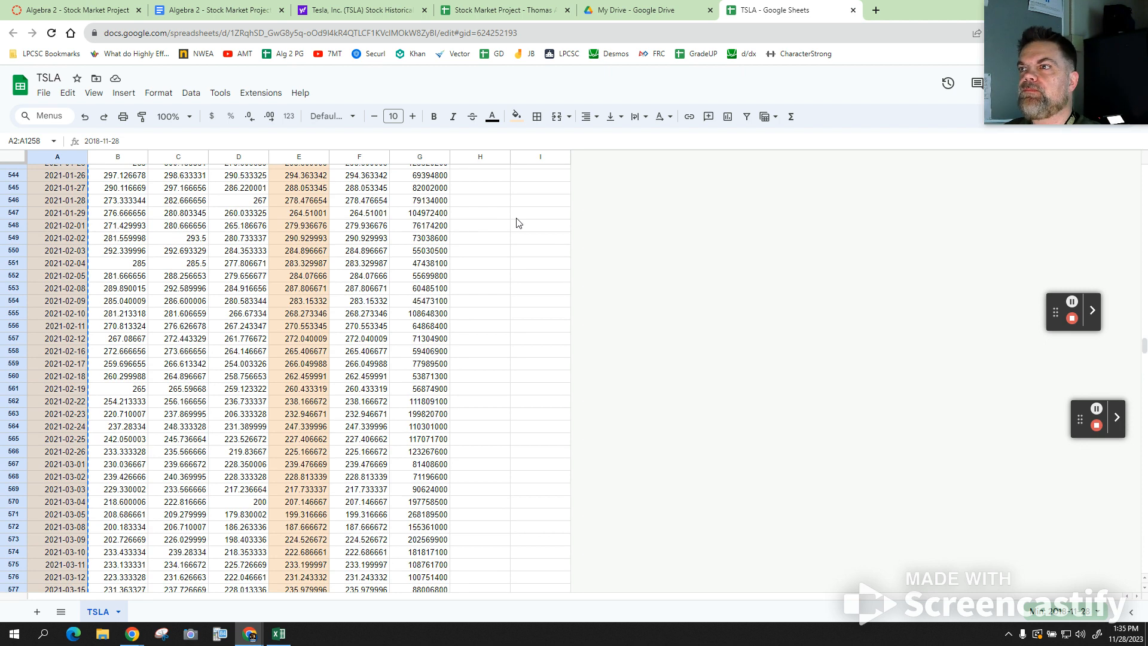
scroll(537, 217, up, 10)
scroll(536, 217, up, 20)
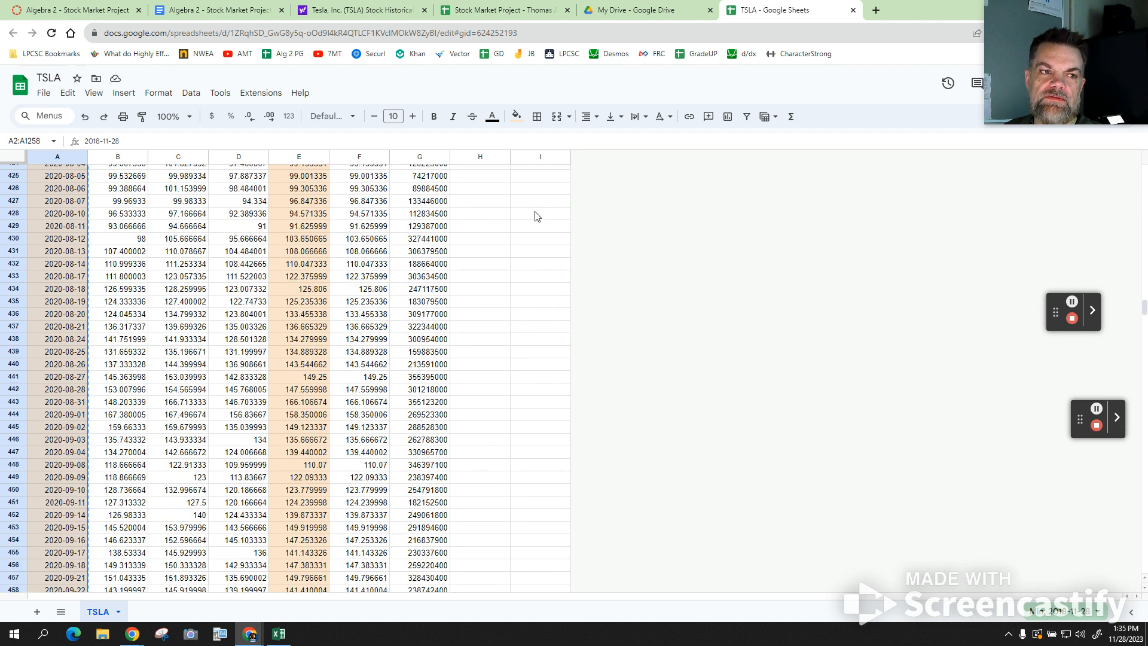
scroll(536, 217, up, 20)
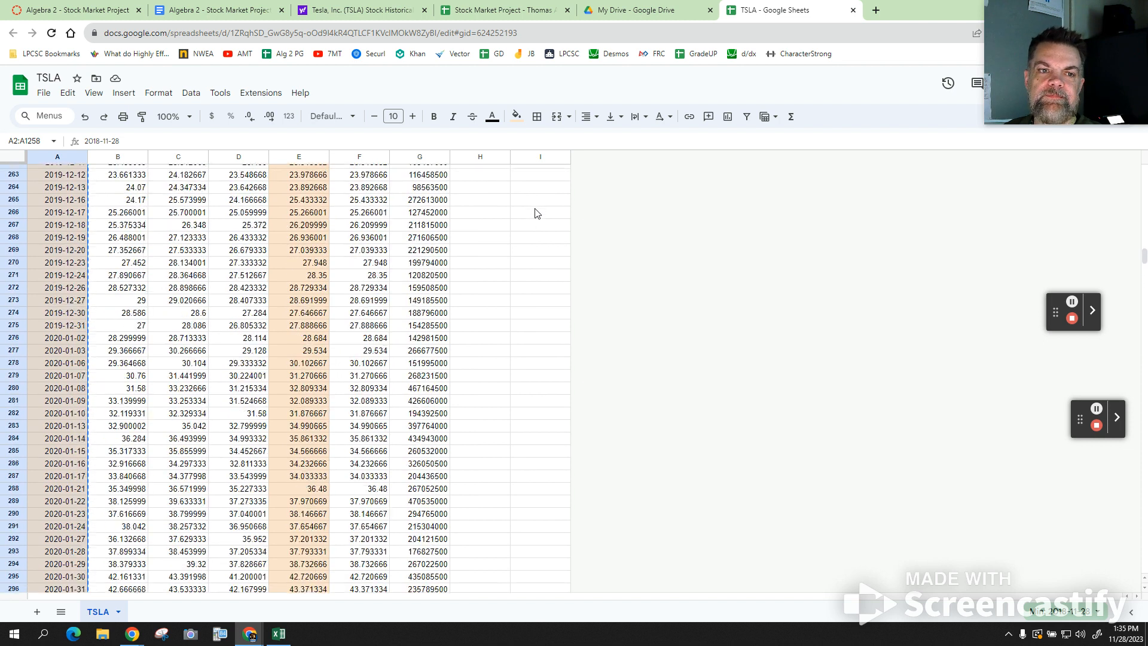
scroll(536, 213, up, 20)
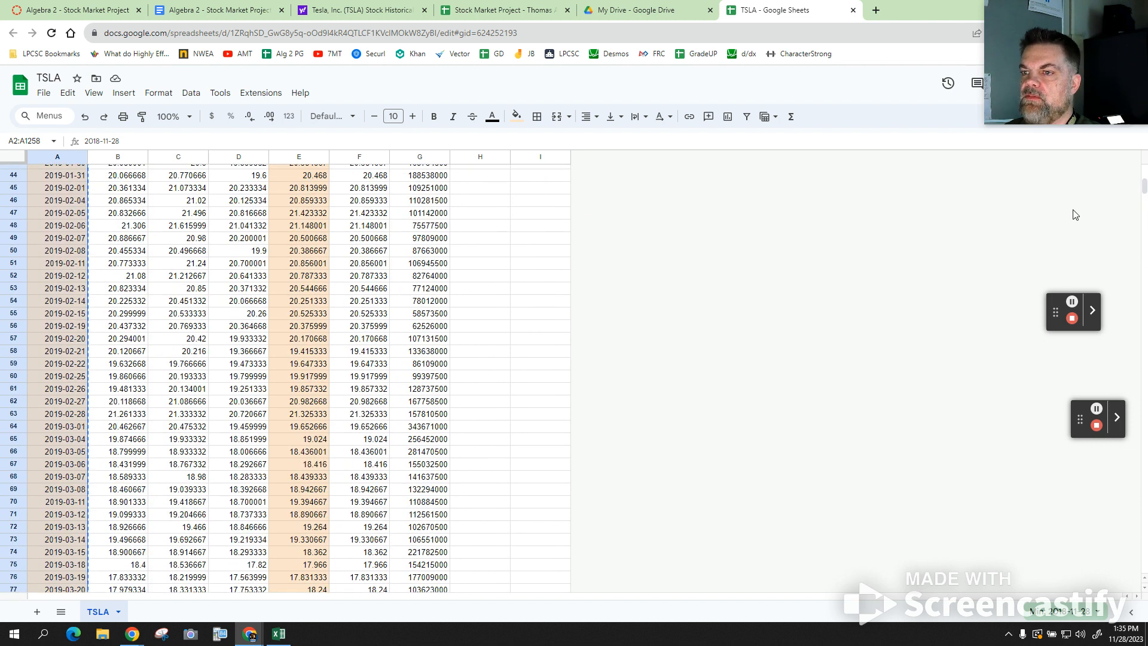
click(1142, 178)
drag(1142, 178, 1142, 166)
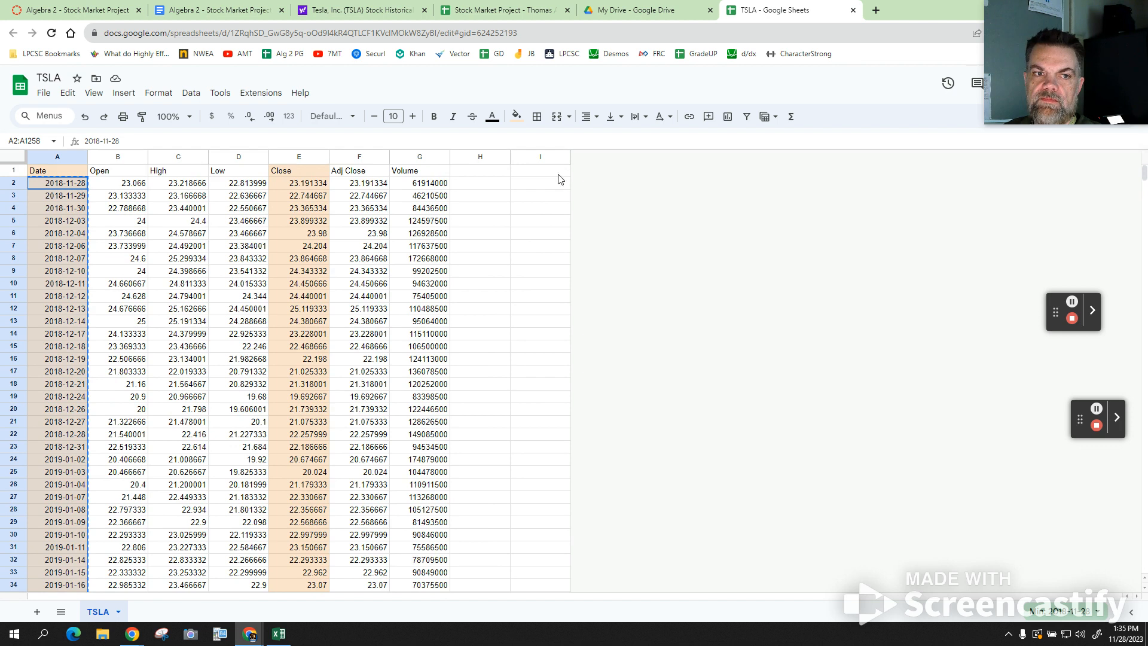
click(297, 187)
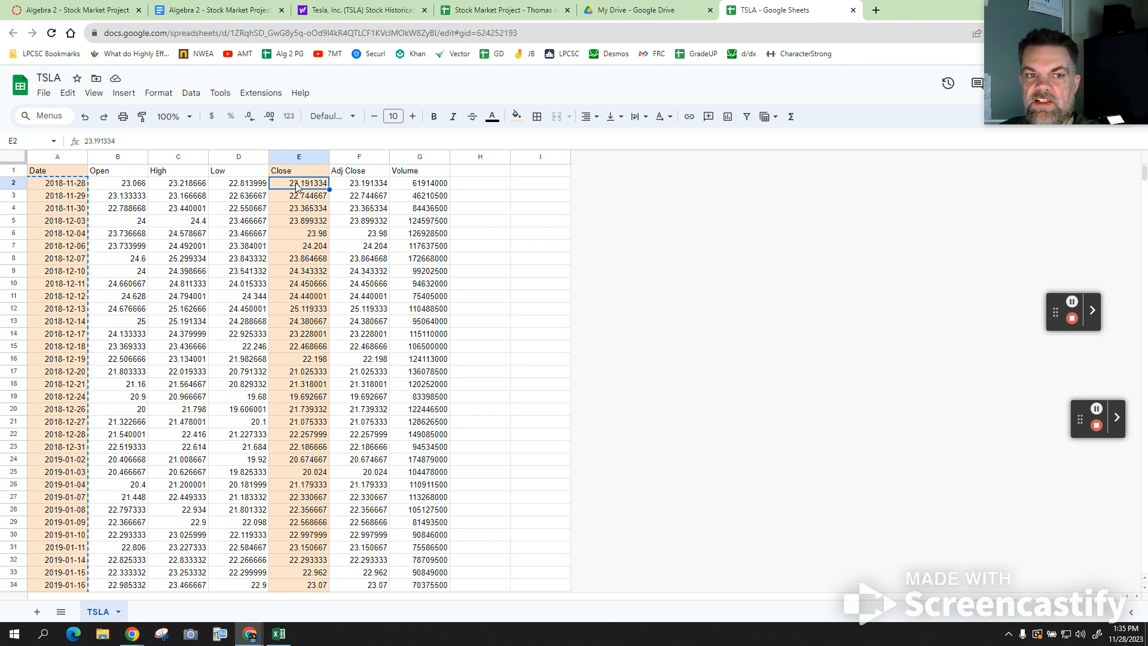
- Take the TSLA Close prices from E2 to the end over to Stock Market Project
key(shift+Page_Down)
key(shift+Page_Down)
key(shift+Page_Down)
key(shift+Page_Down)
key(shift+Page_Down)
key(shift+Page_Down)
key(shift+Page_Down)
key(shift+Page_Down)
key(shift+Page_Down)
key(shift+Page_Down)
key(shift+Page_Down)
key(shift+Page_Down)
key(shift+Page_Down)
key(shift+Page_Down)
key(shift+Page_Down)
key(shift+Page_Down)
key(shift+Page_Down)
key(shift+Page_Down)
key(shift+Page_Down)
key(shift+Page_Down)
key(shift+Page_Down)
key(shift+Page_Down)
key(shift+Page_Down)
key(shift+Page_Down)
key(shift+Page_Down)
key(shift+Page_Down)
key(shift+Page_Down)
key(shift+Page_Down)
key(shift+Page_Down)
key(shift+Page_Down)
key(shift+Page_Down)
key(shift+Page_Down)
key(shift+Page_Down)
key(shift+Page_Down)
key(shift+Page_Down)
key(shift+Page_Down)
key(shift+Page_Down)
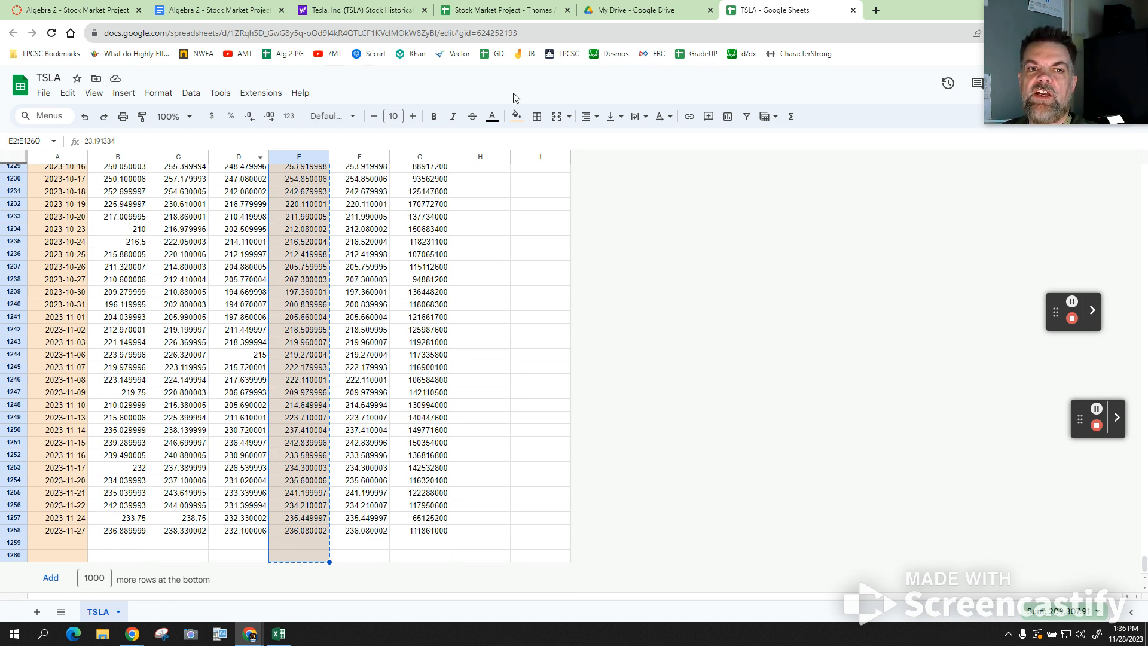
click(490, 10)
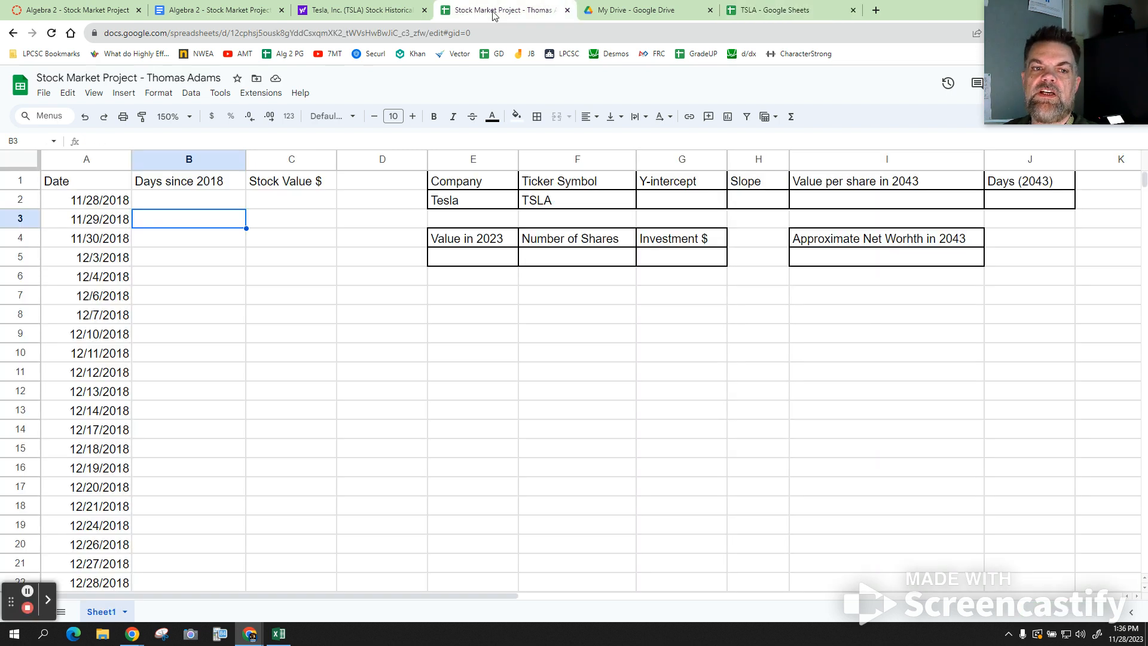
- Paste the TSLA closing prices into Stock Value $ from C2, starting $23.19, $22.74, $23.37
click(285, 206)
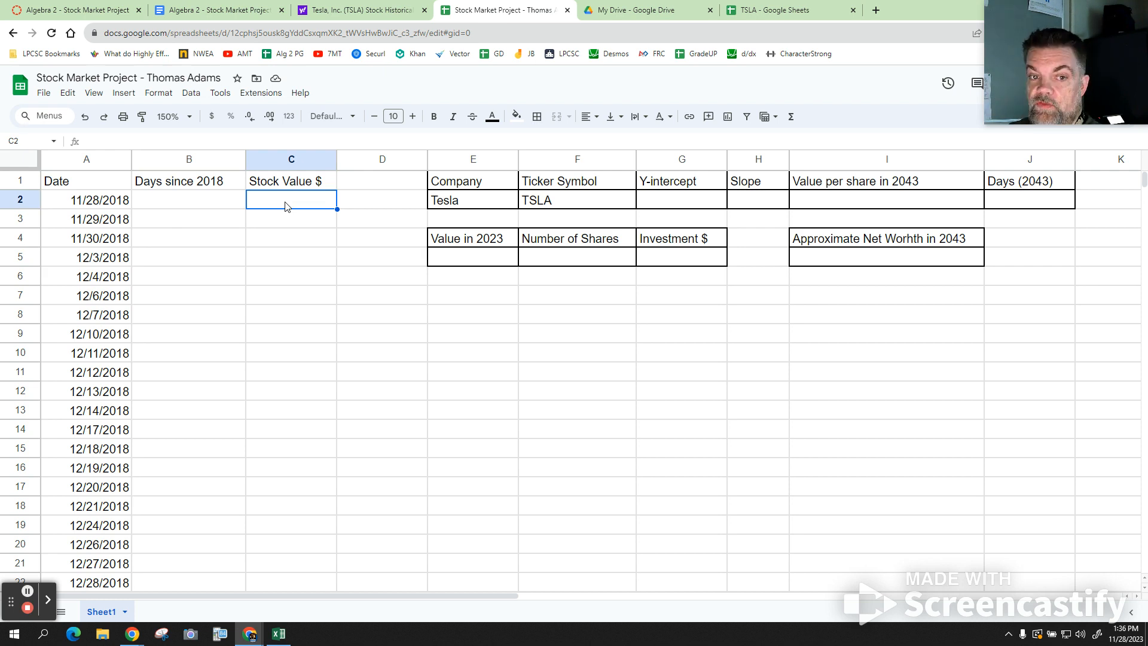
key(ctrl+v)
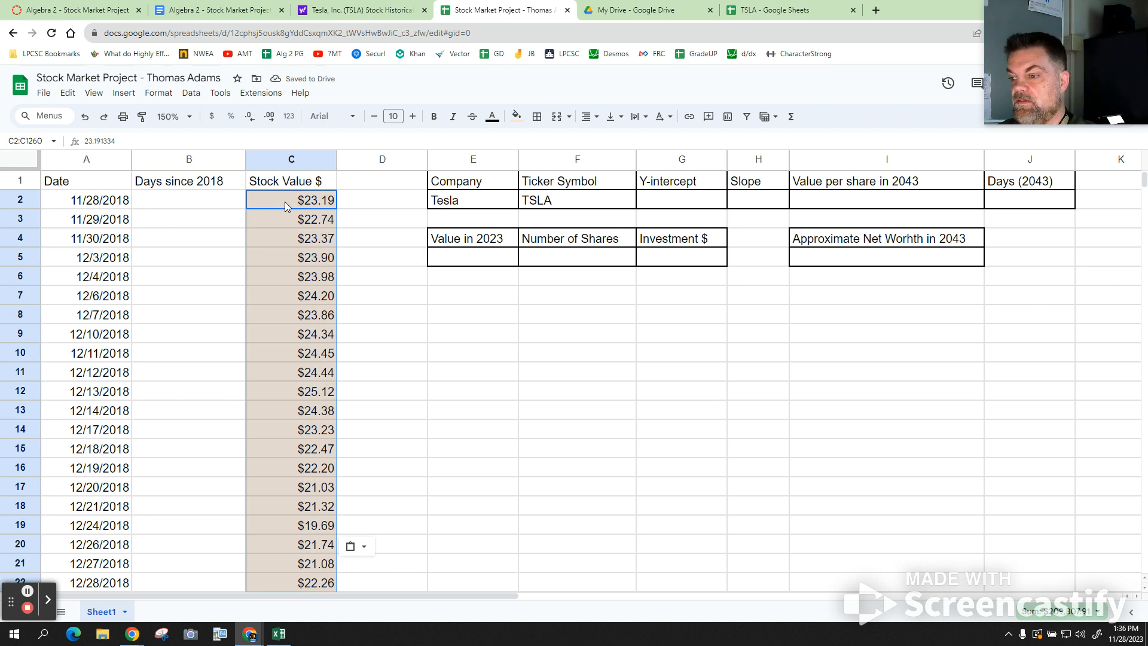
click(784, 10)
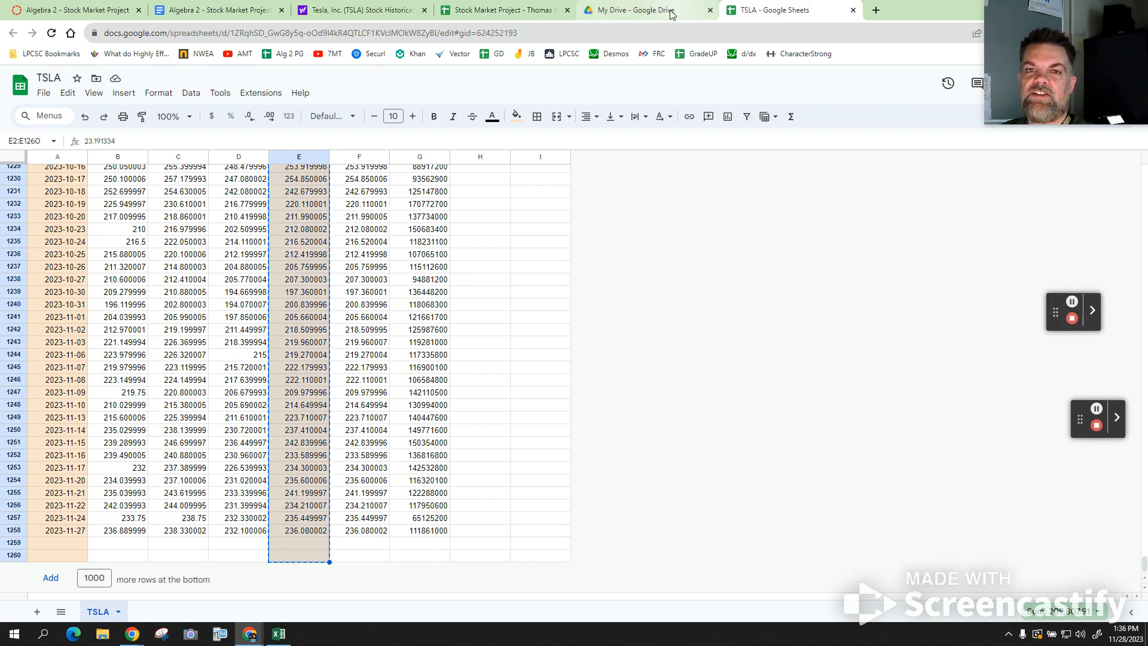
click(506, 11)
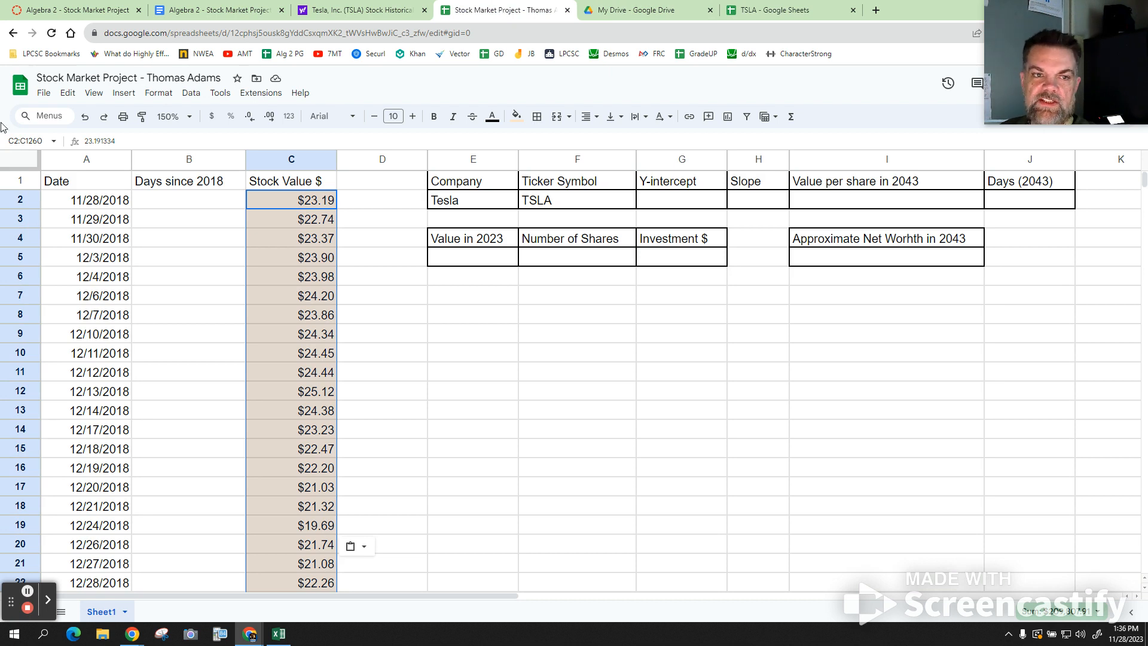
click(281, 156)
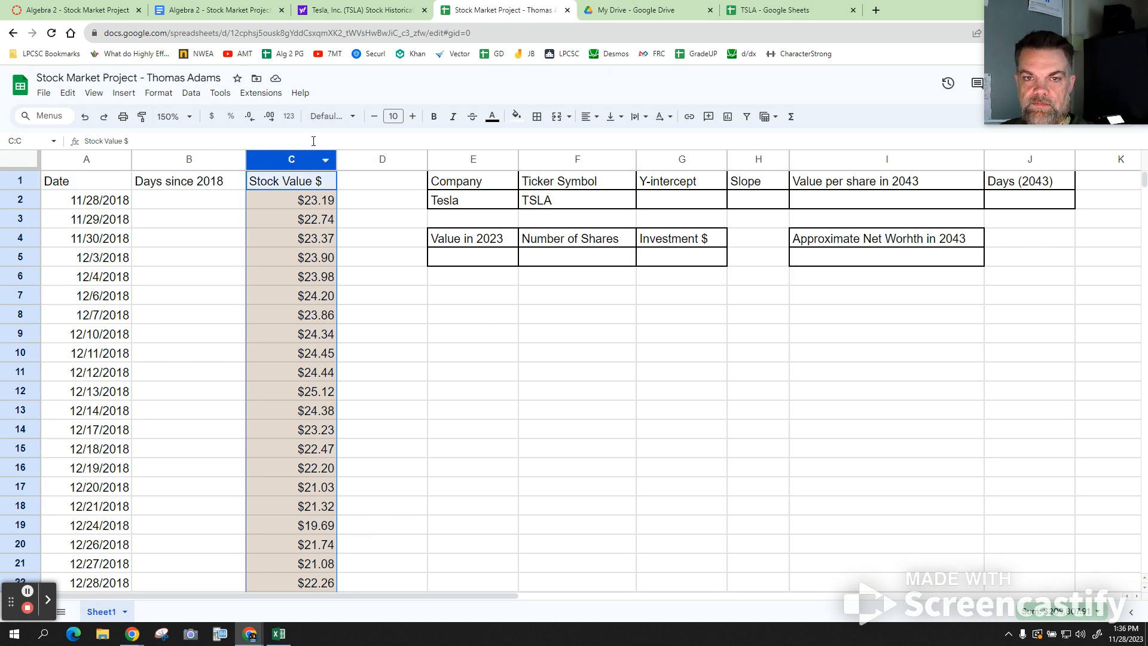
click(516, 116)
- Reset column C's fill colour to clear the tan shading, then deselect the column
click(546, 140)
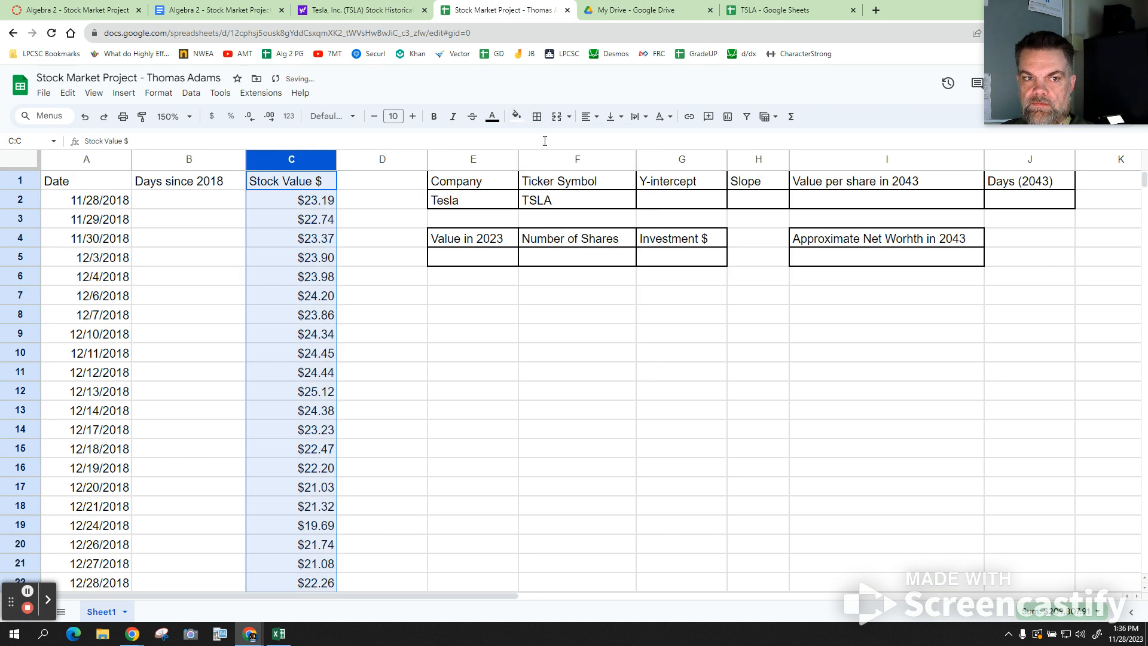
click(375, 221)
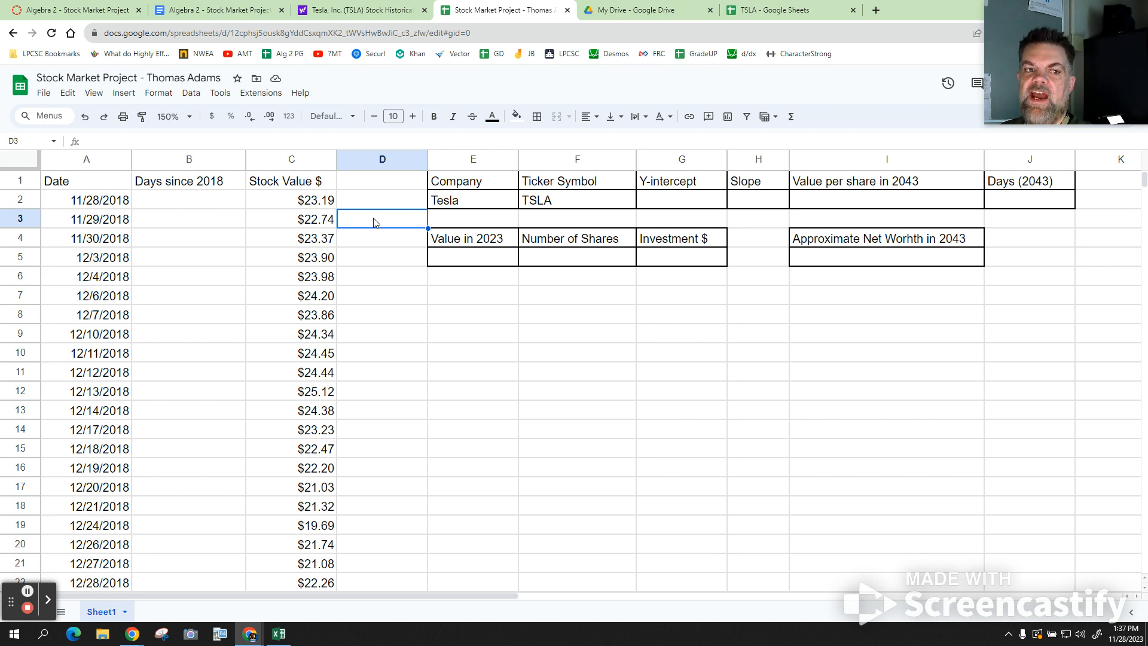
click(479, 144)
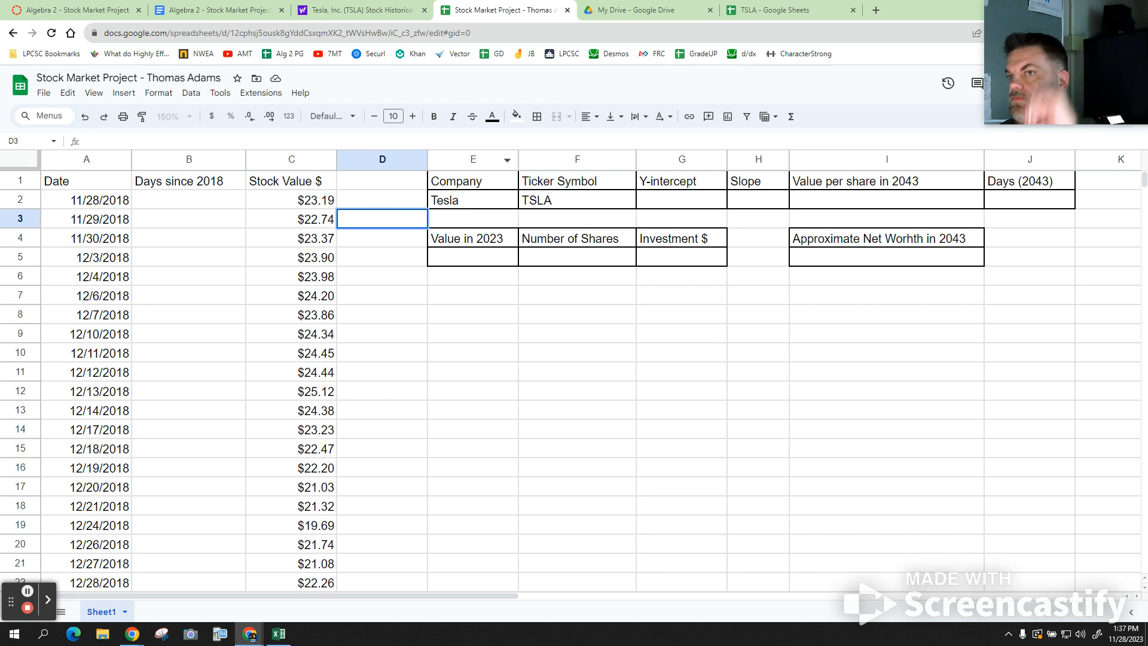
click(48, 600)
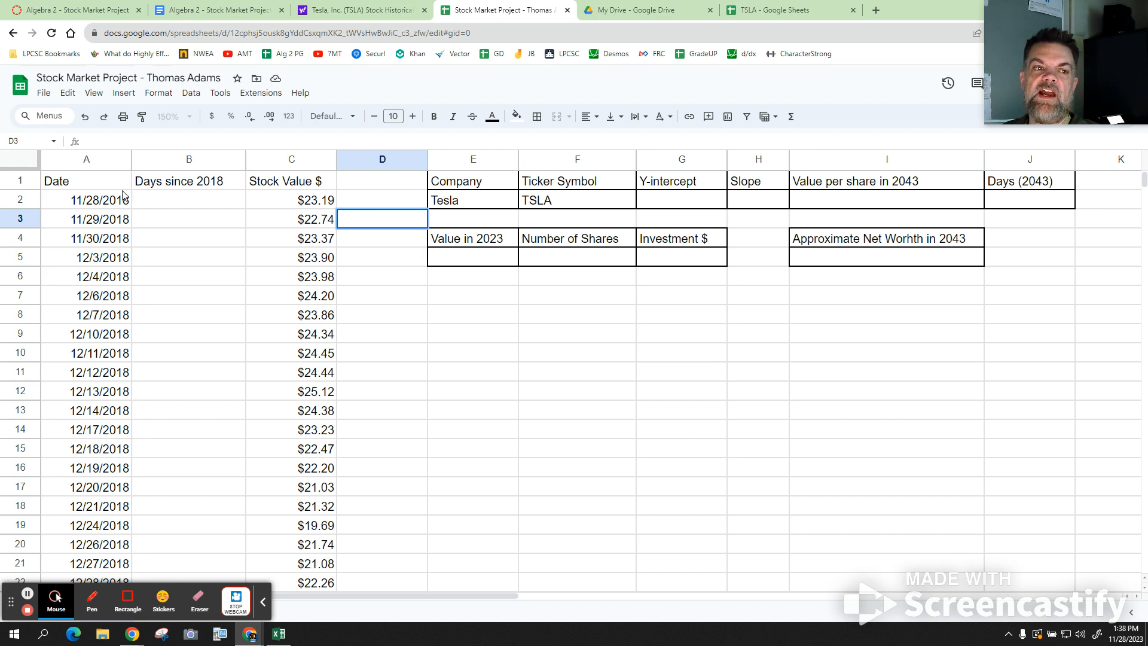
- Apply All borders to columns A through C: Date, Days since 2018 and Stock Value $
click(88, 161)
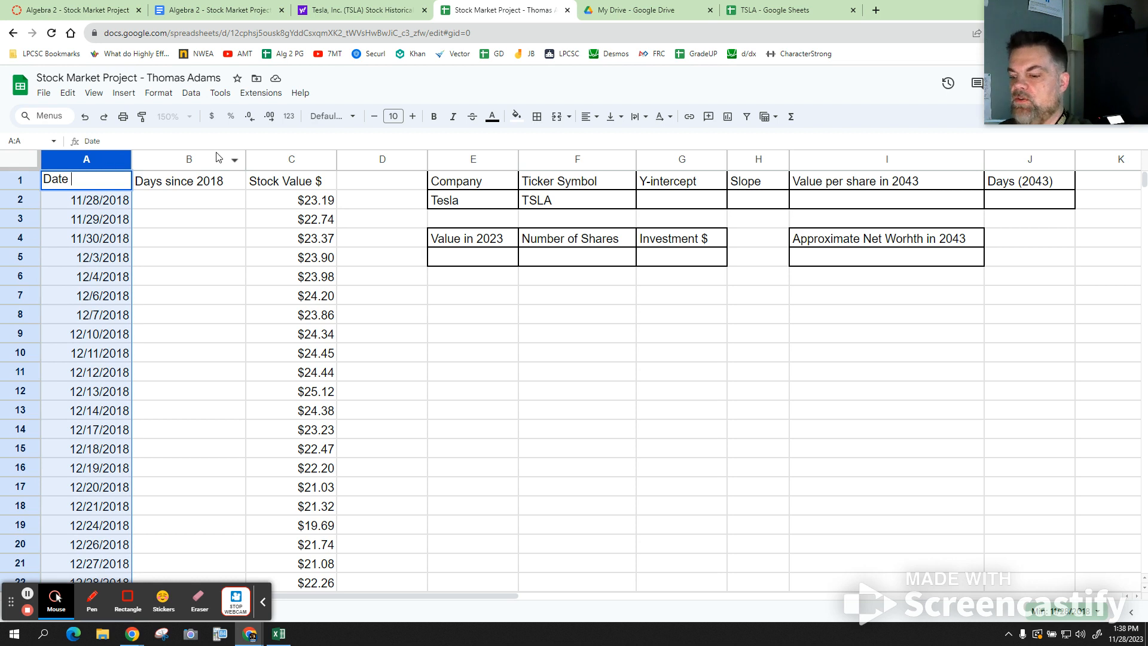
key(Return)
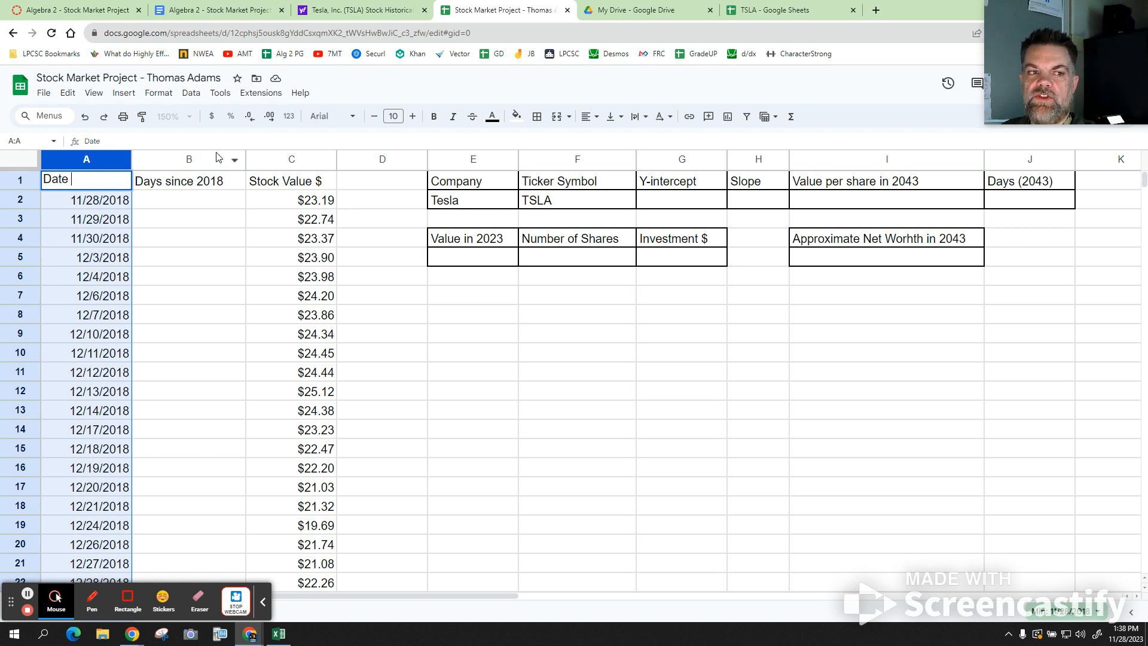
shift+click(295, 159)
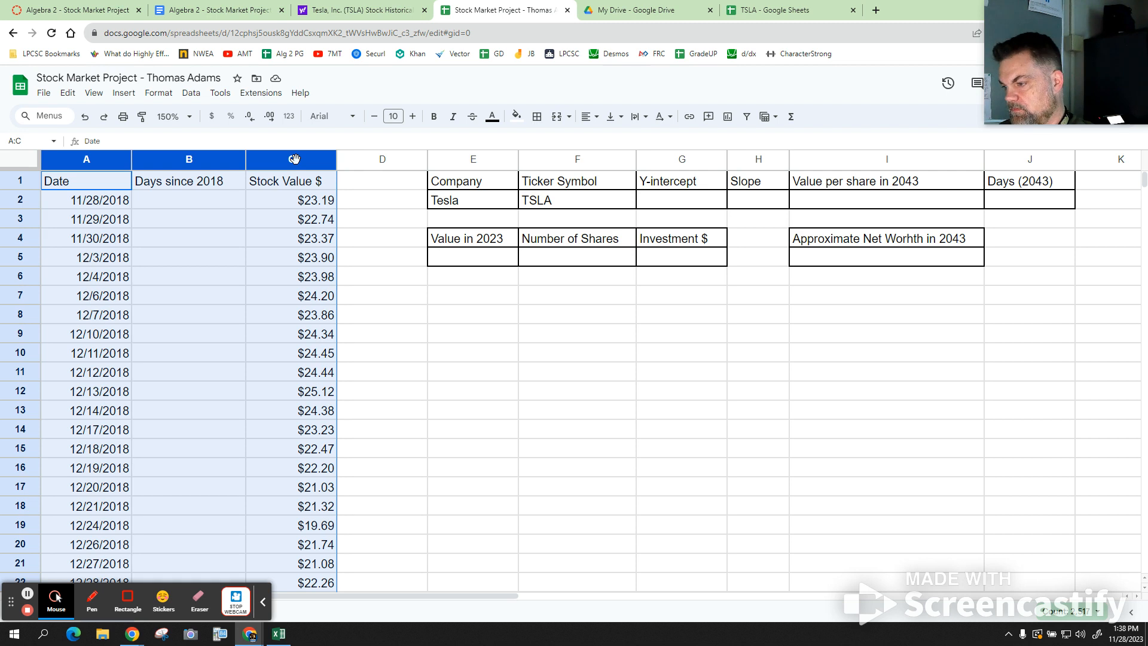
click(540, 118)
click(542, 143)
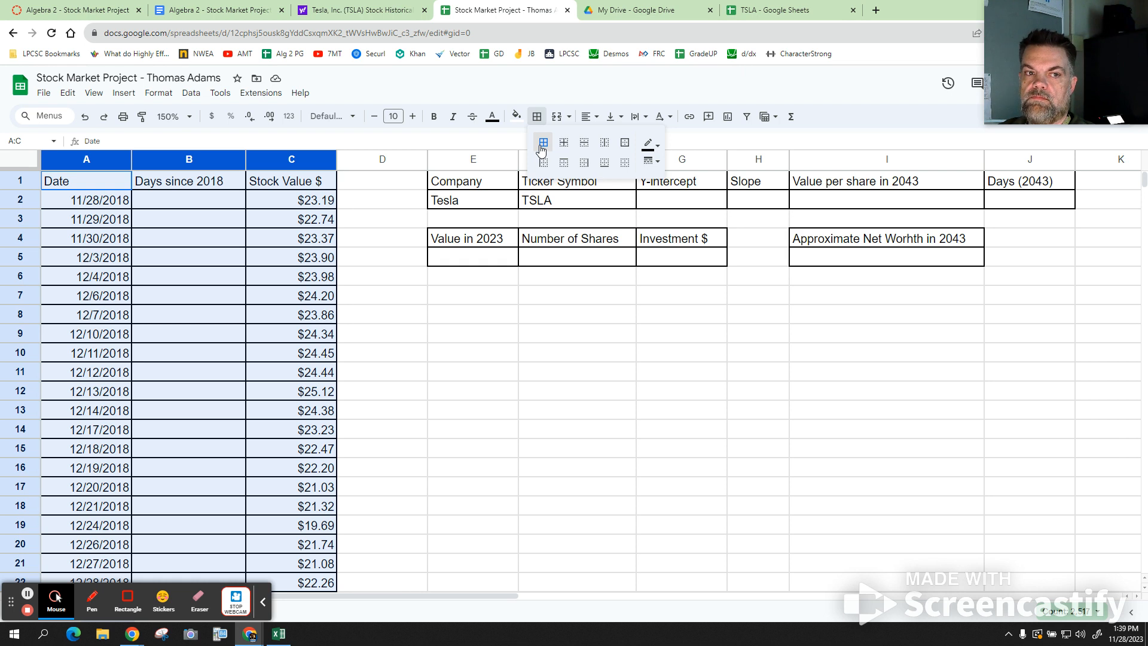
click(542, 148)
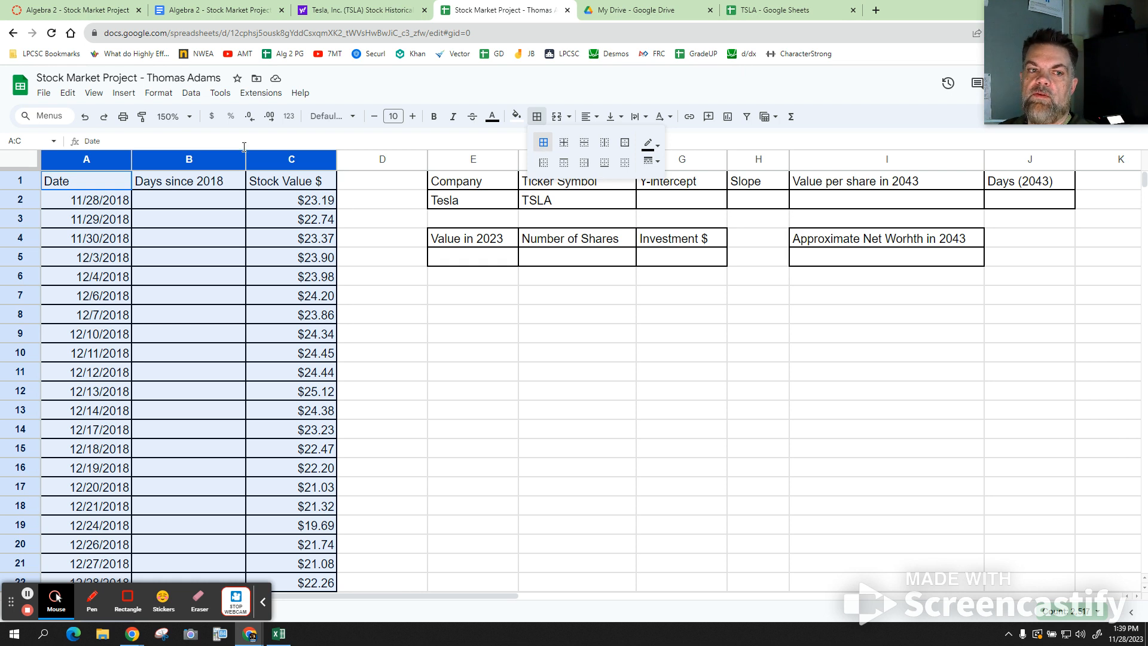
click(219, 206)
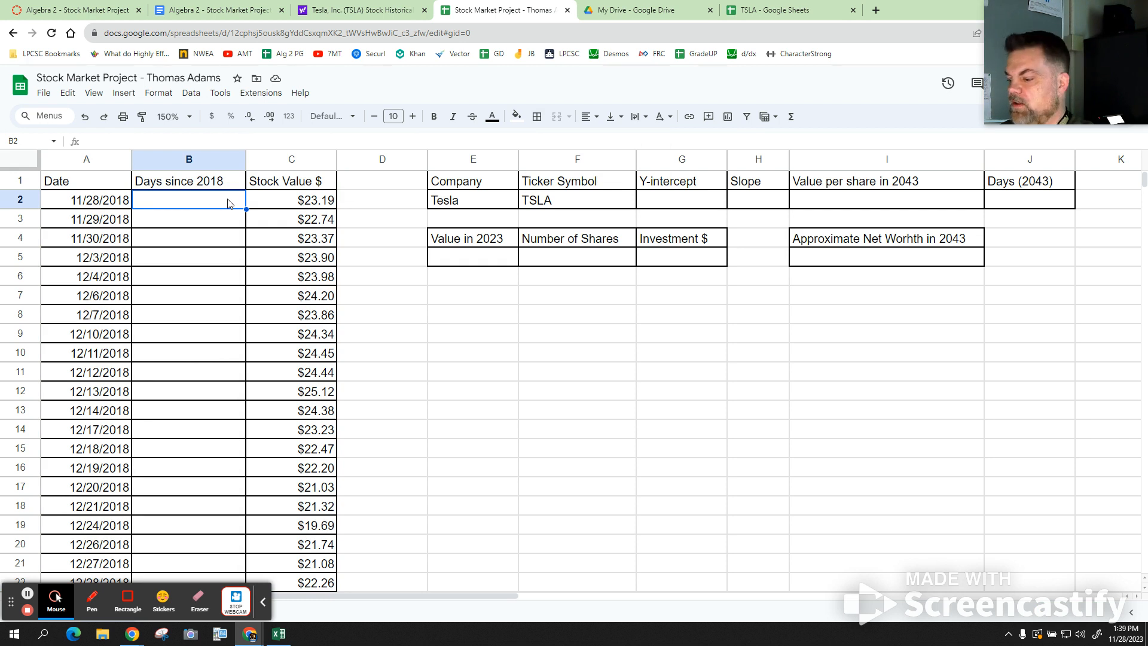
- Enter the day counts 0, 1 and 2 in cells B2, B3 and B4
text(0)
drag(1048, 102, 578, 171)
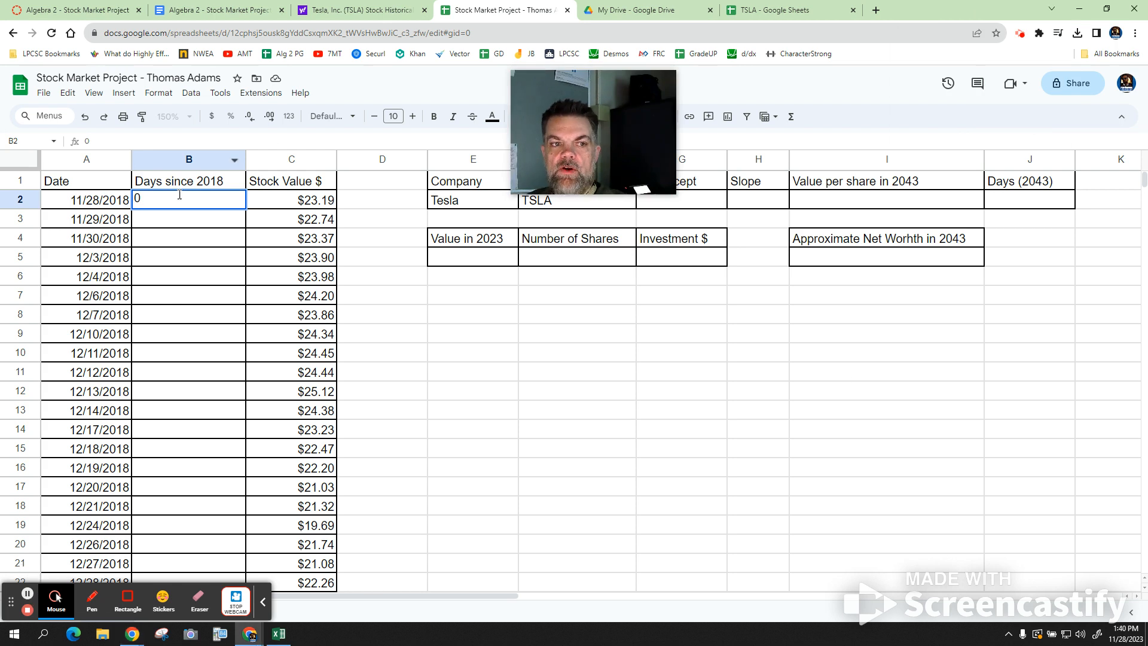
click(187, 220)
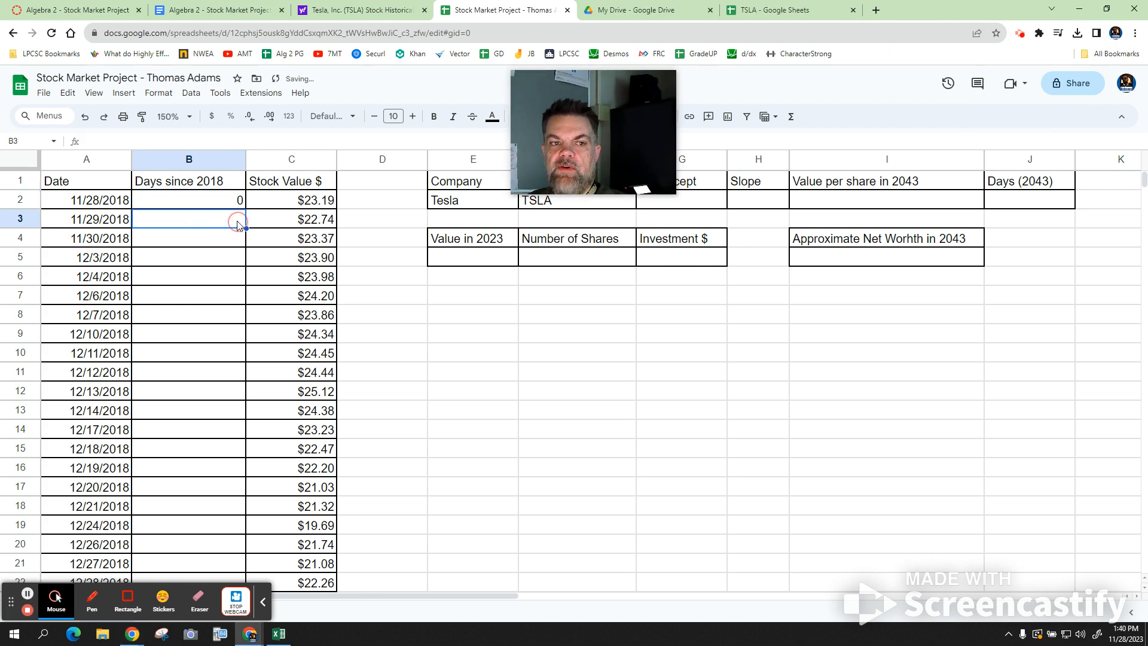
text(1)
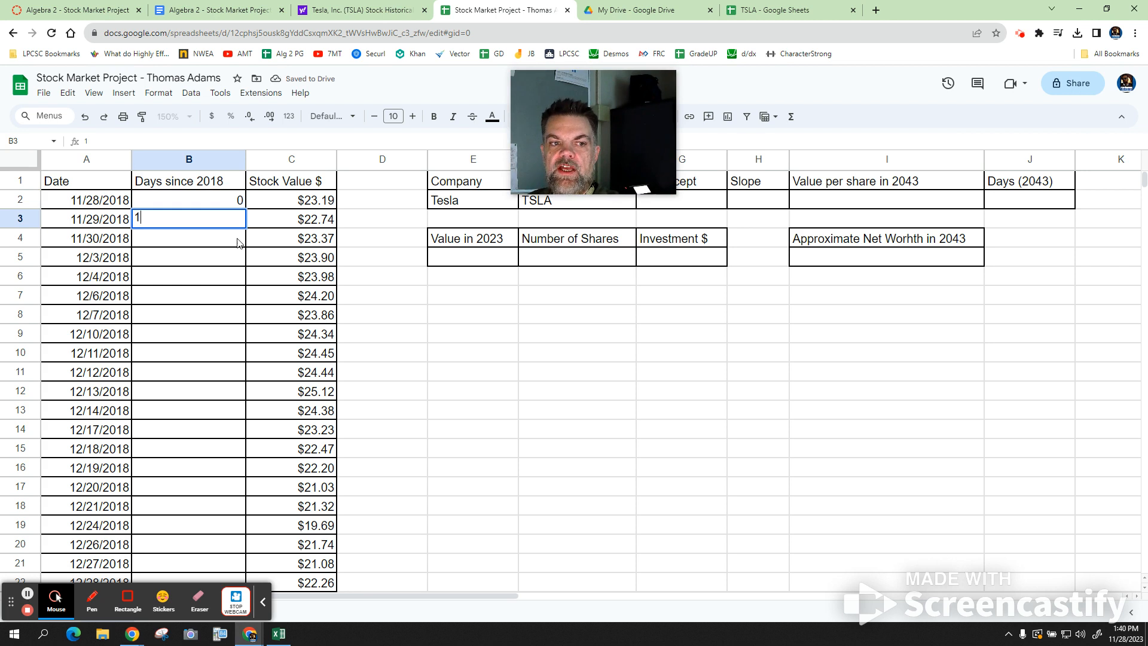
click(237, 242)
text(2)
click(226, 266)
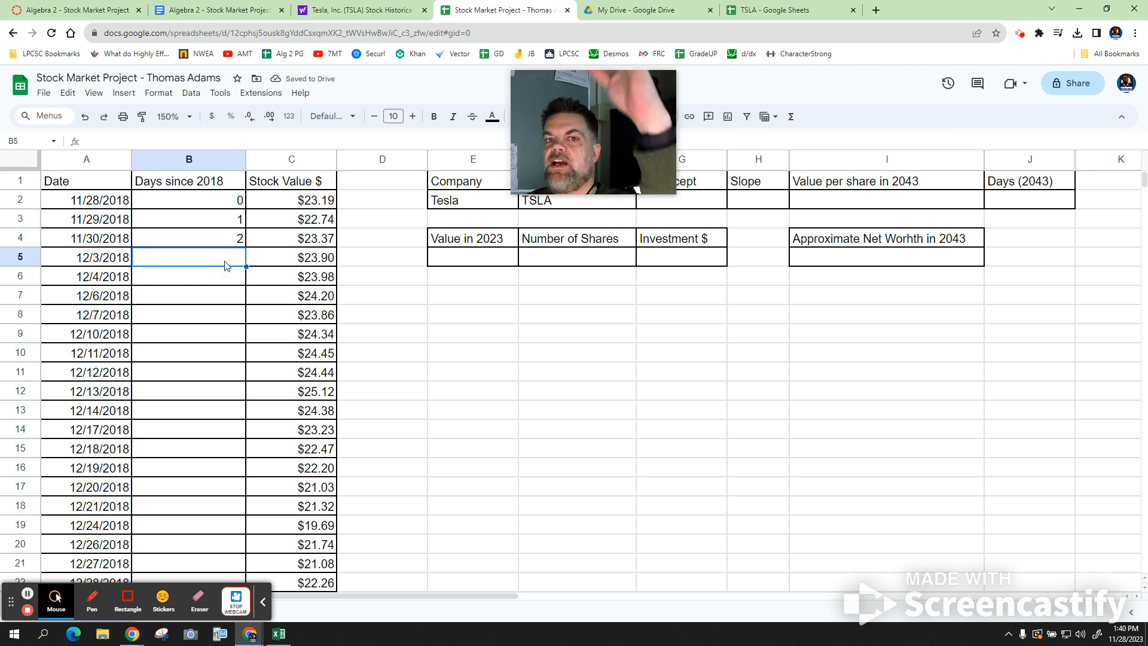
- Select B3:B4 to extend the 1, 2 counting pattern down the column
click(238, 225)
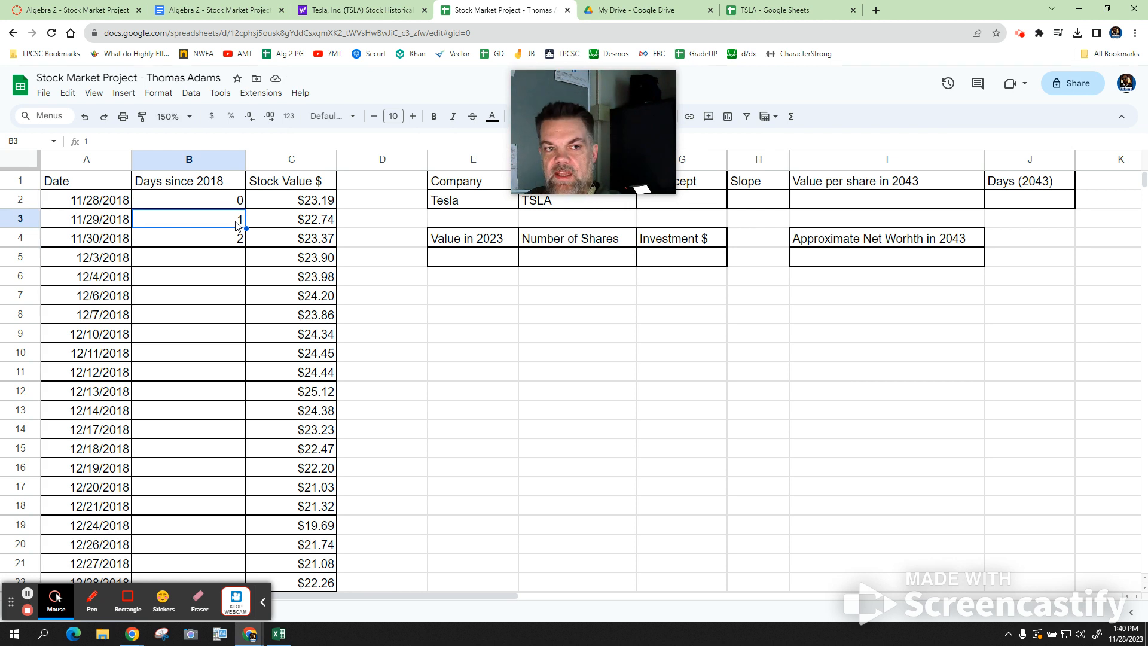
key(shift+Down)
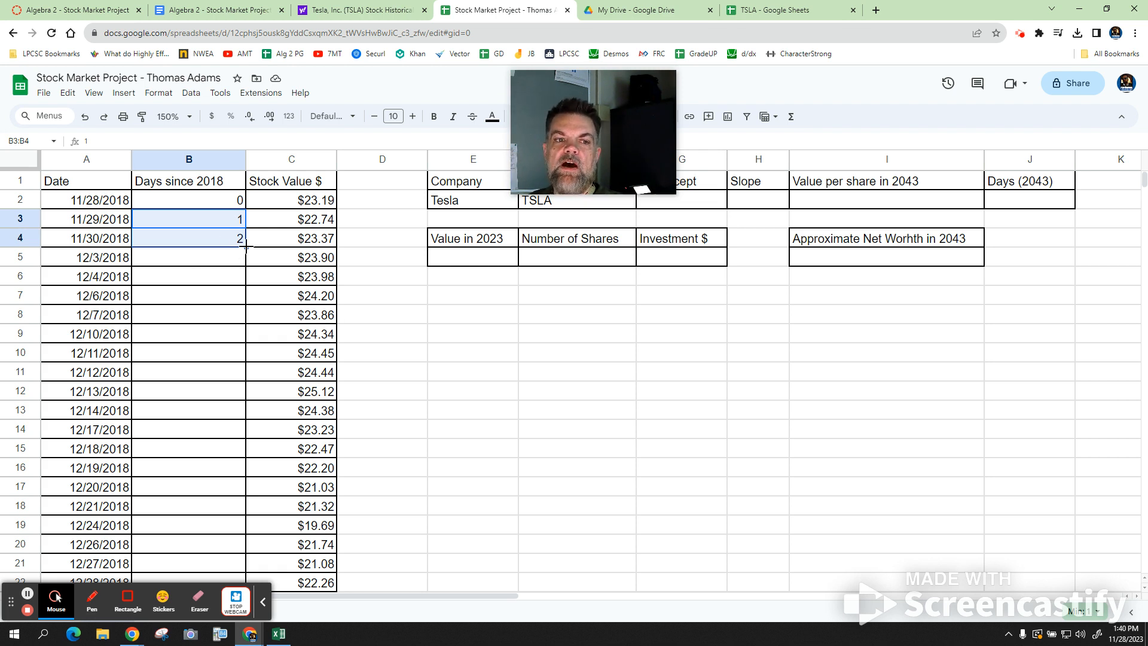
click(246, 247)
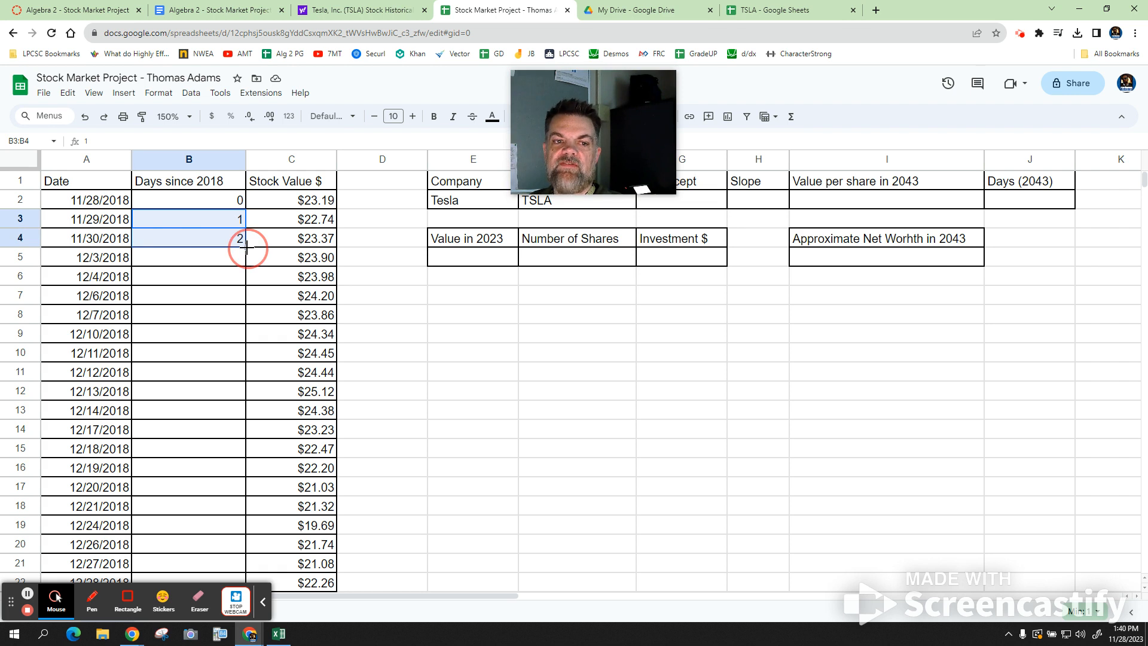
- Auto-fill Days since 2018 down to row 1258, reaching 1256 beside 11/27/2023
drag(246, 247, 235, 634)
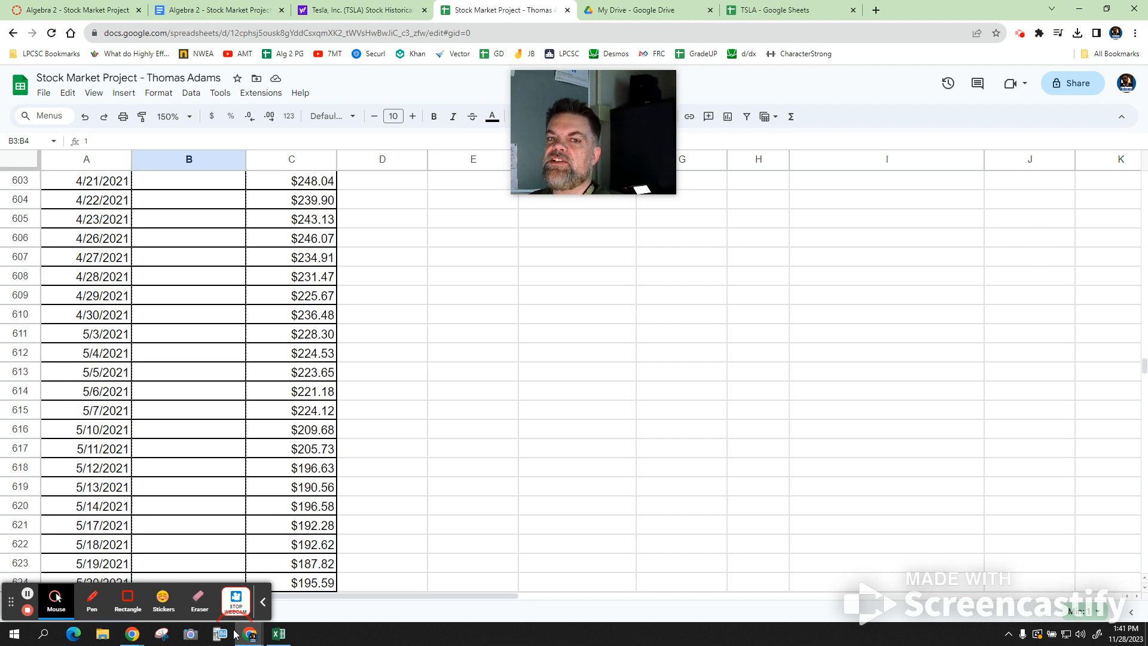
scroll(236, 634, down, 5)
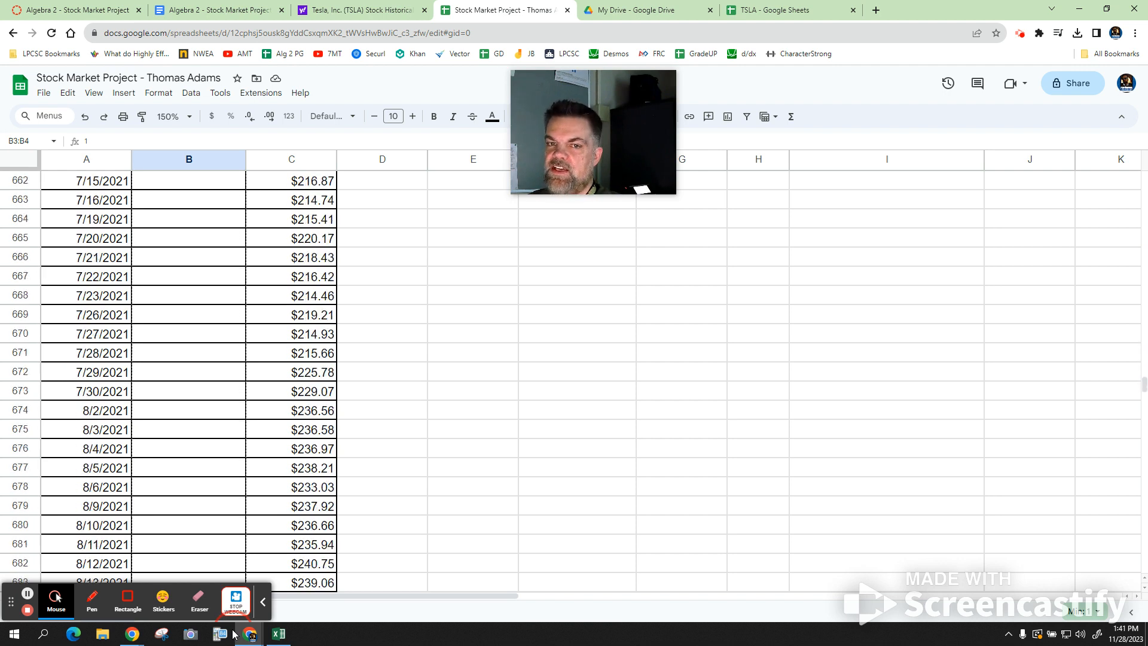
scroll(235, 634, down, 10)
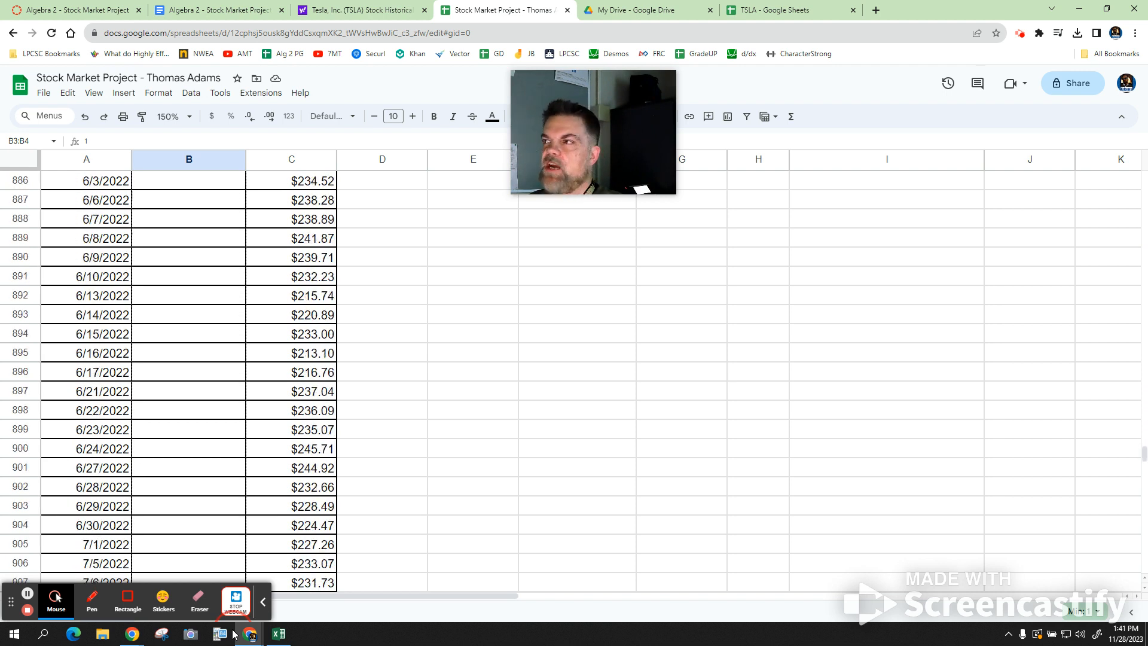
scroll(234, 634, down, 10)
scroll(235, 634, down, 5)
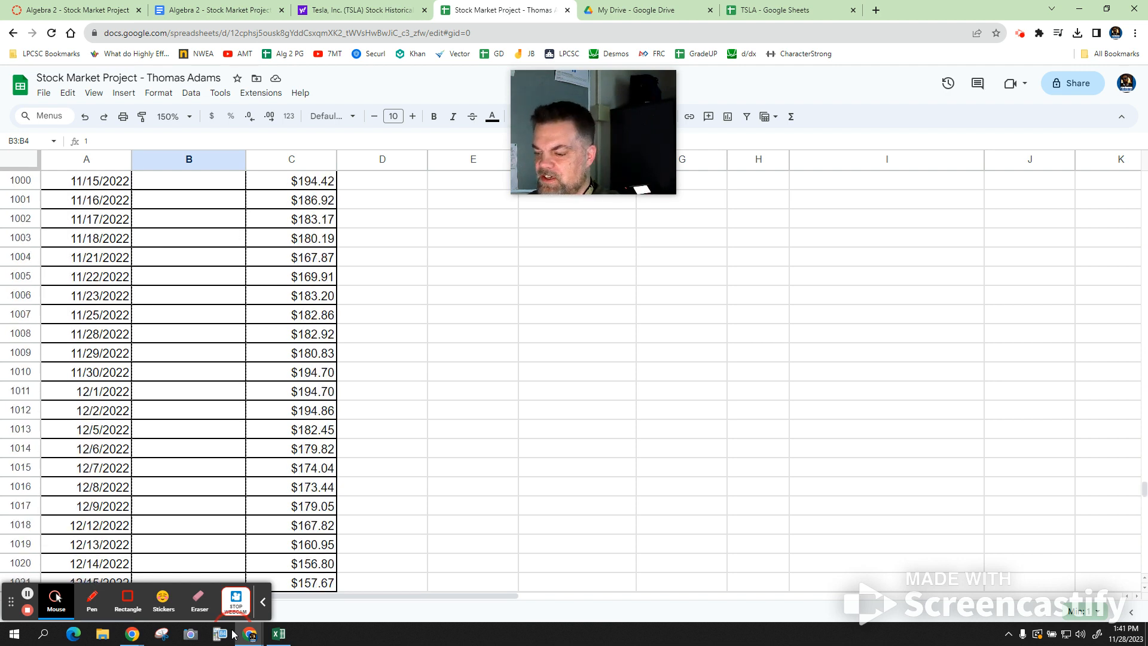
scroll(235, 634, down, 5)
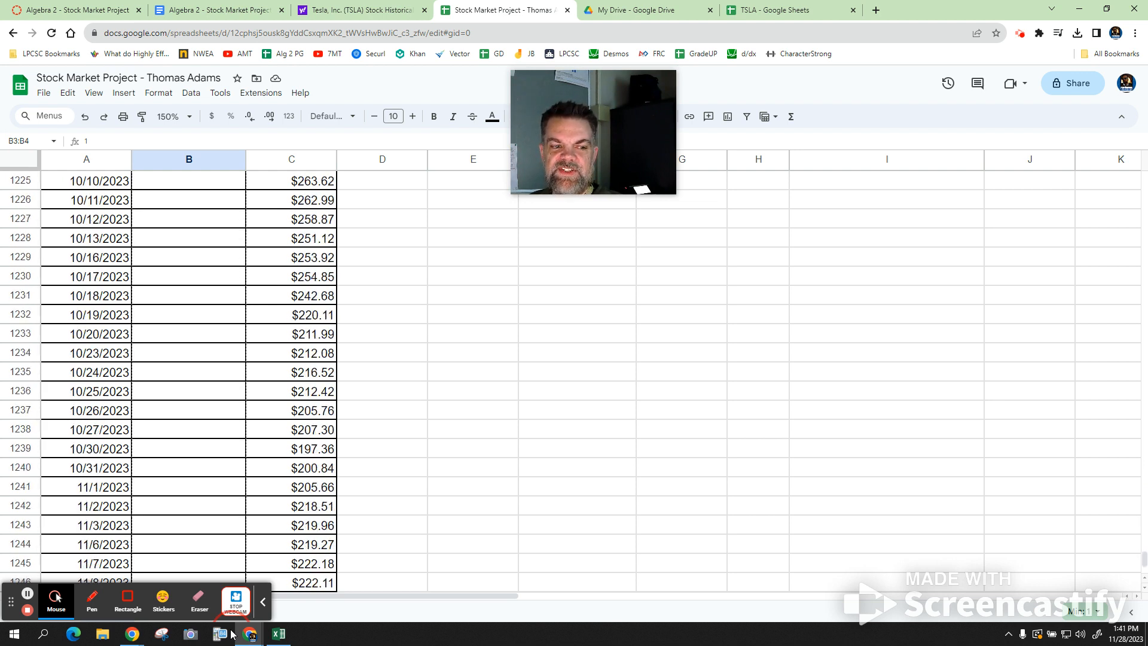
scroll(233, 634, down, 1)
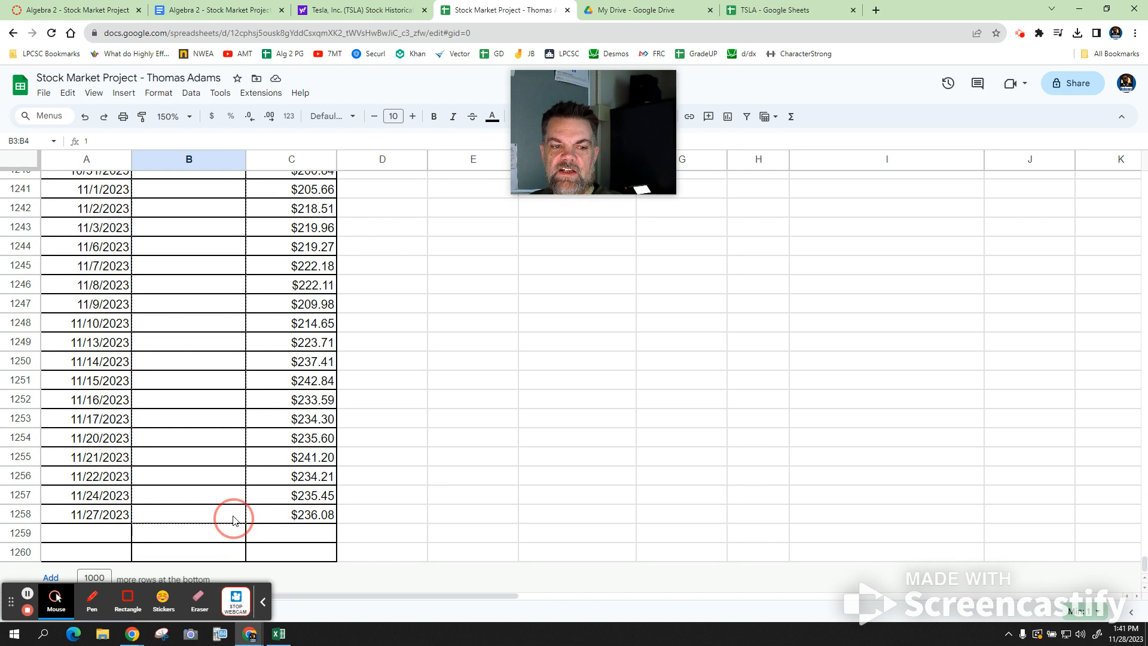
drag(233, 520, 238, 517)
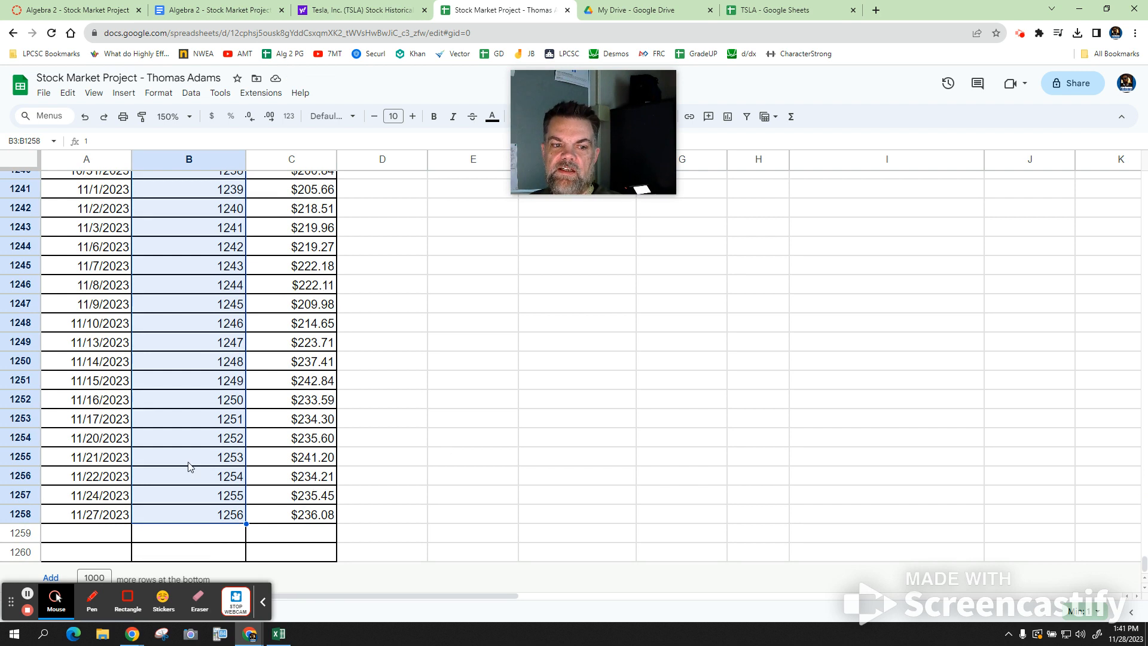
scroll(187, 466, up, 20)
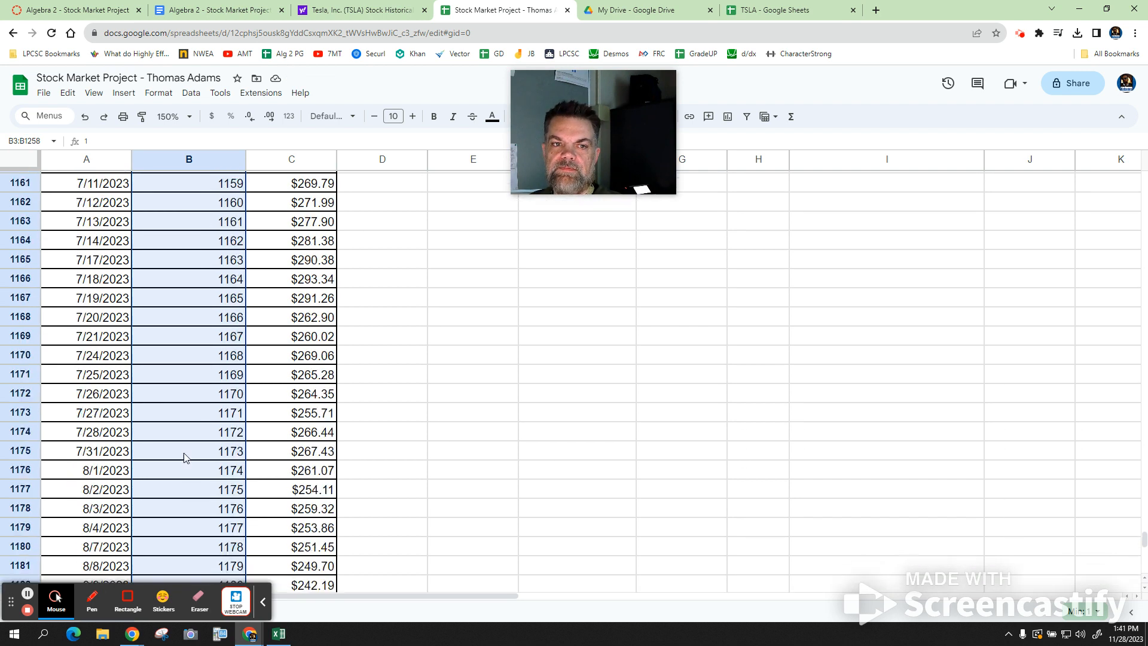
scroll(182, 445, up, 20)
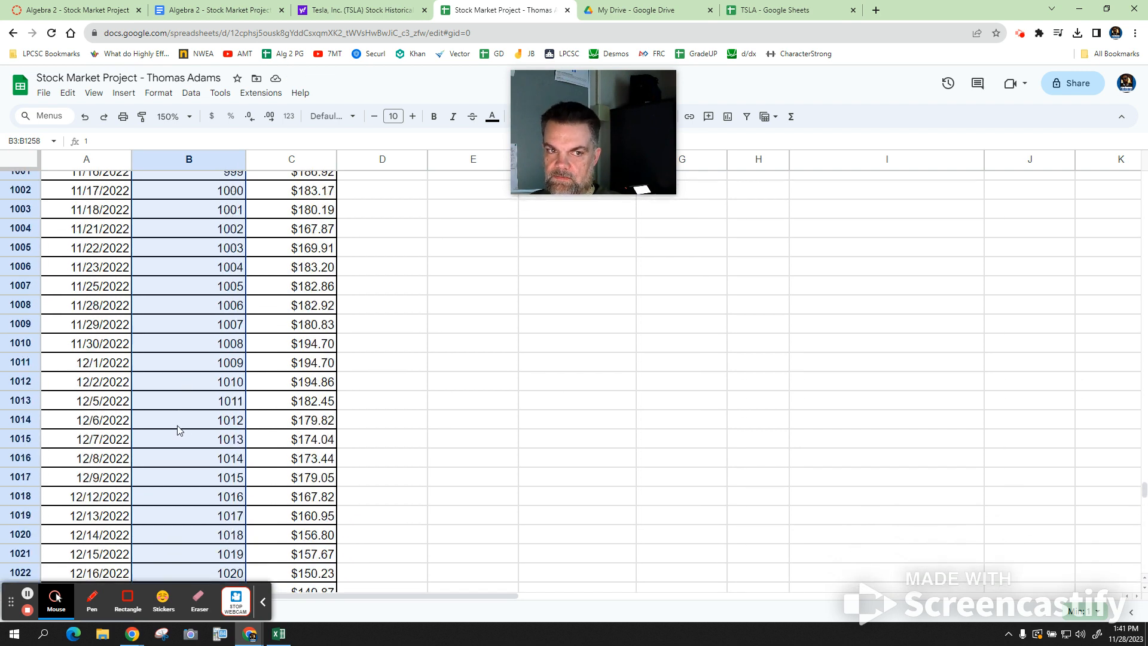
scroll(177, 428, up, 20)
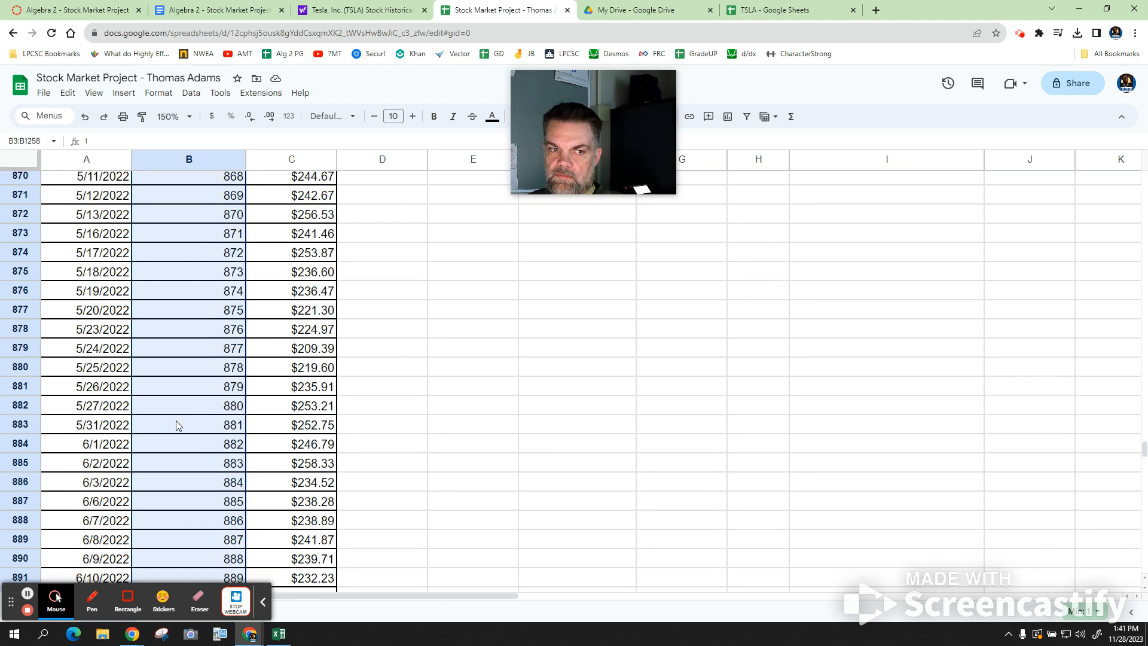
scroll(174, 398, up, 20)
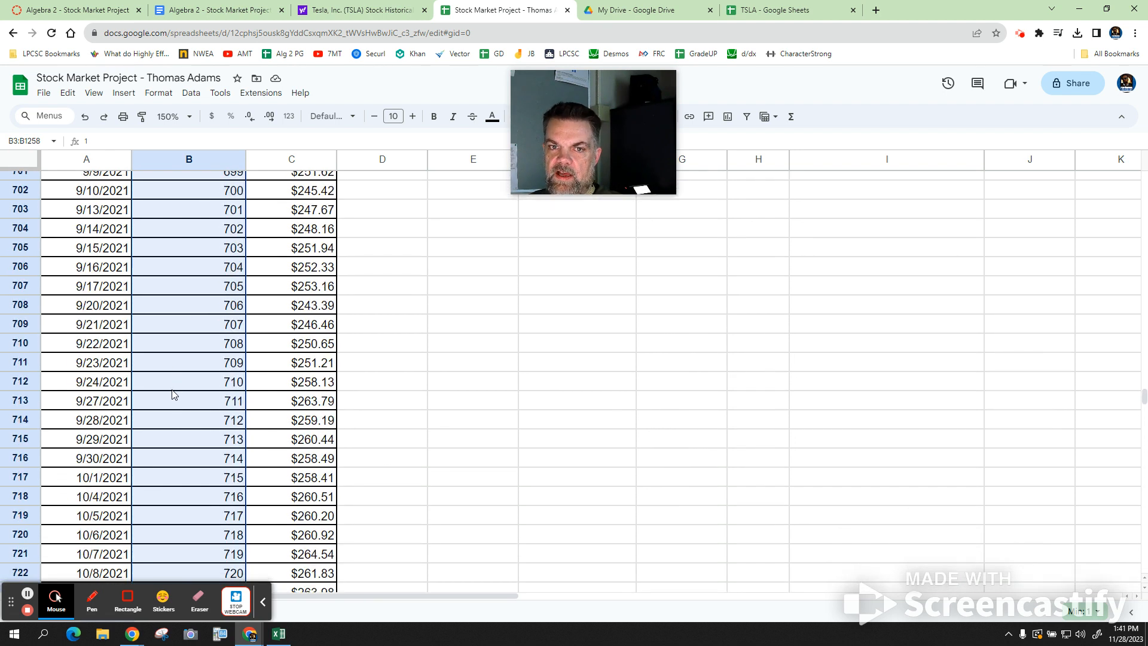
scroll(171, 383, up, 20)
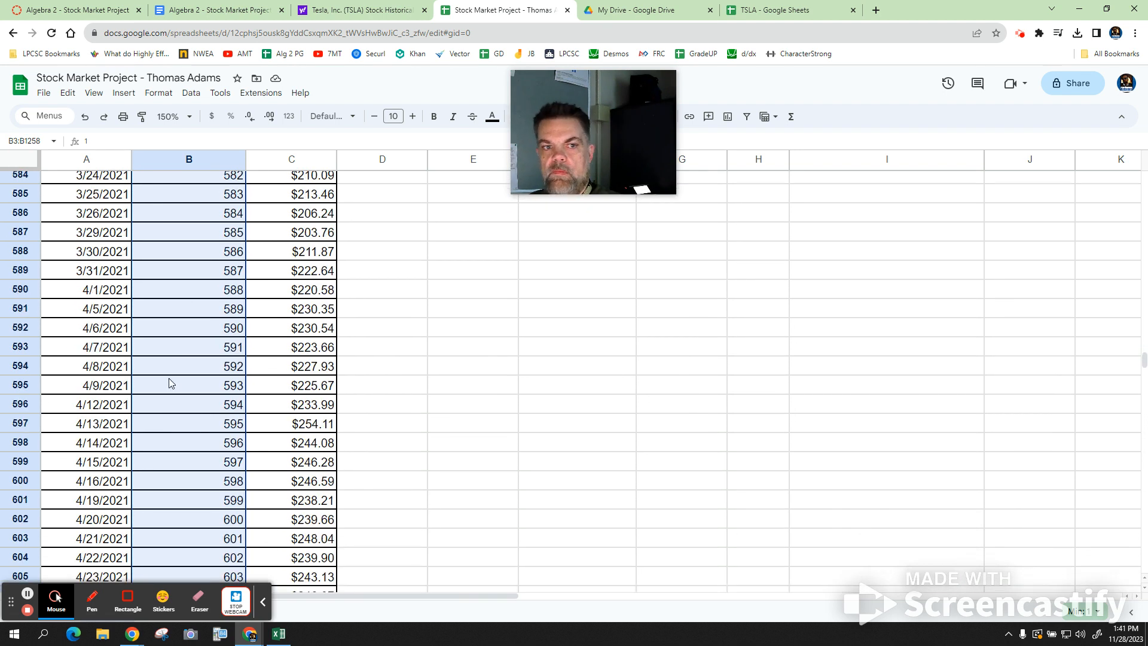
scroll(171, 366, up, 20)
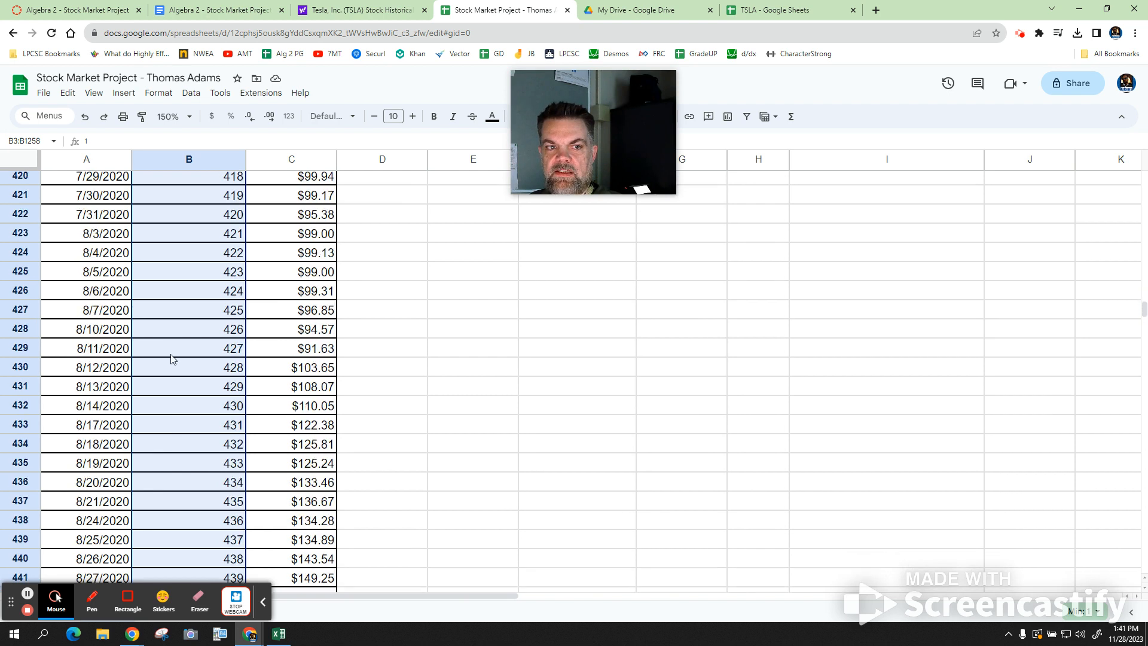
scroll(172, 344, up, 20)
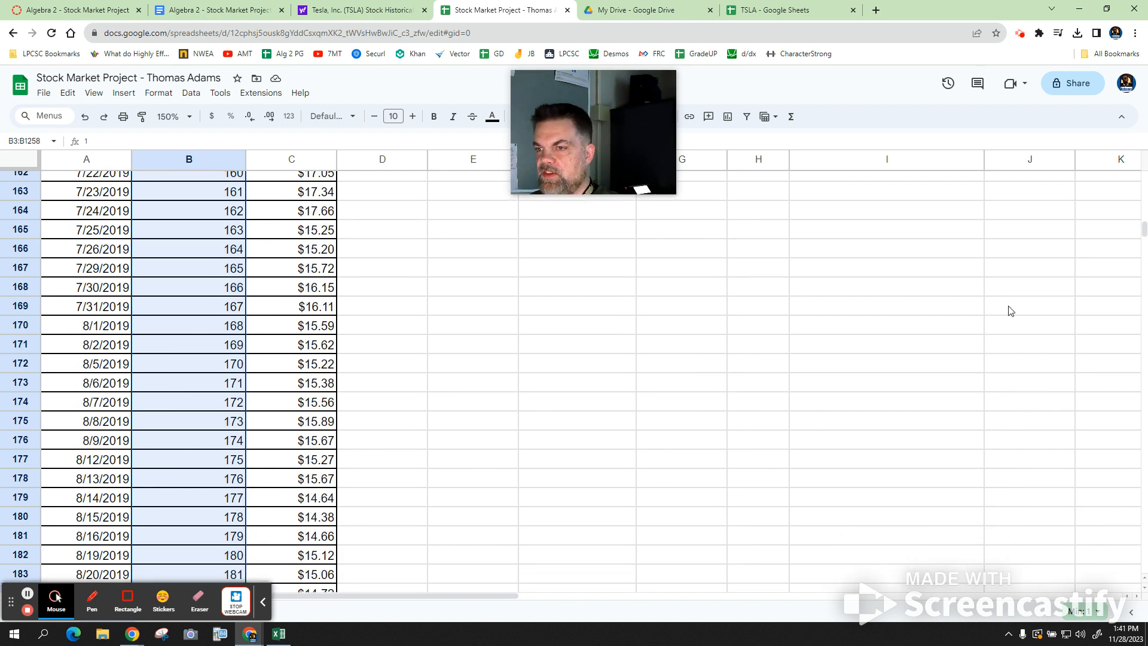
drag(1144, 229, 1146, 113)
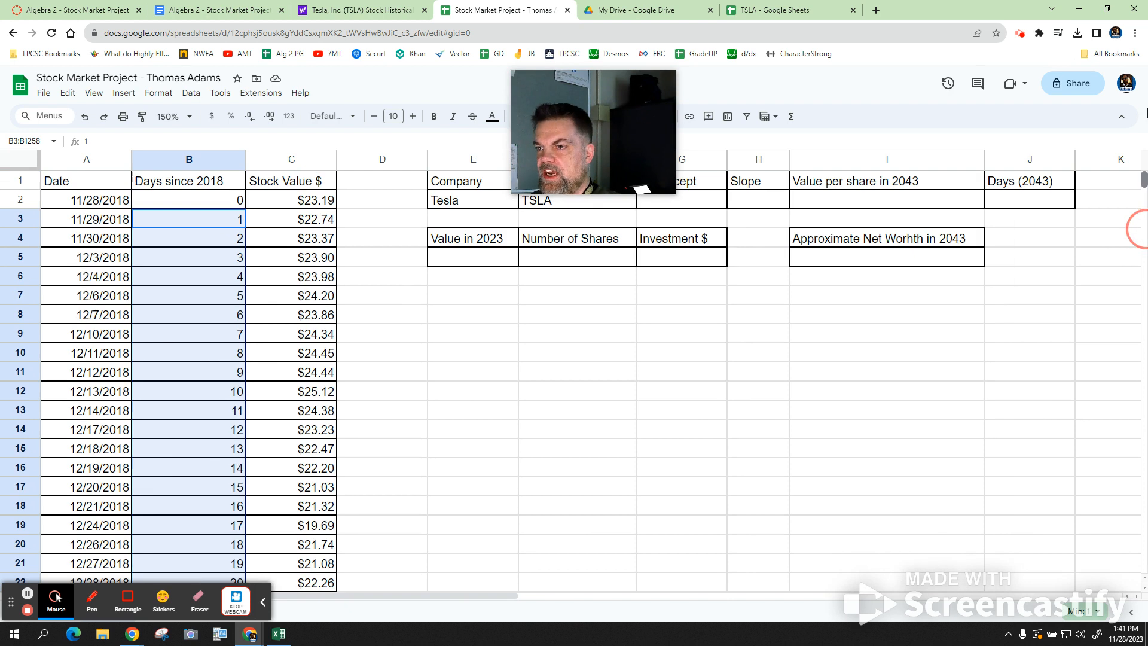
- Insert a line chart from columns B:C, Days since 2018 and Stock Value $
click(219, 157)
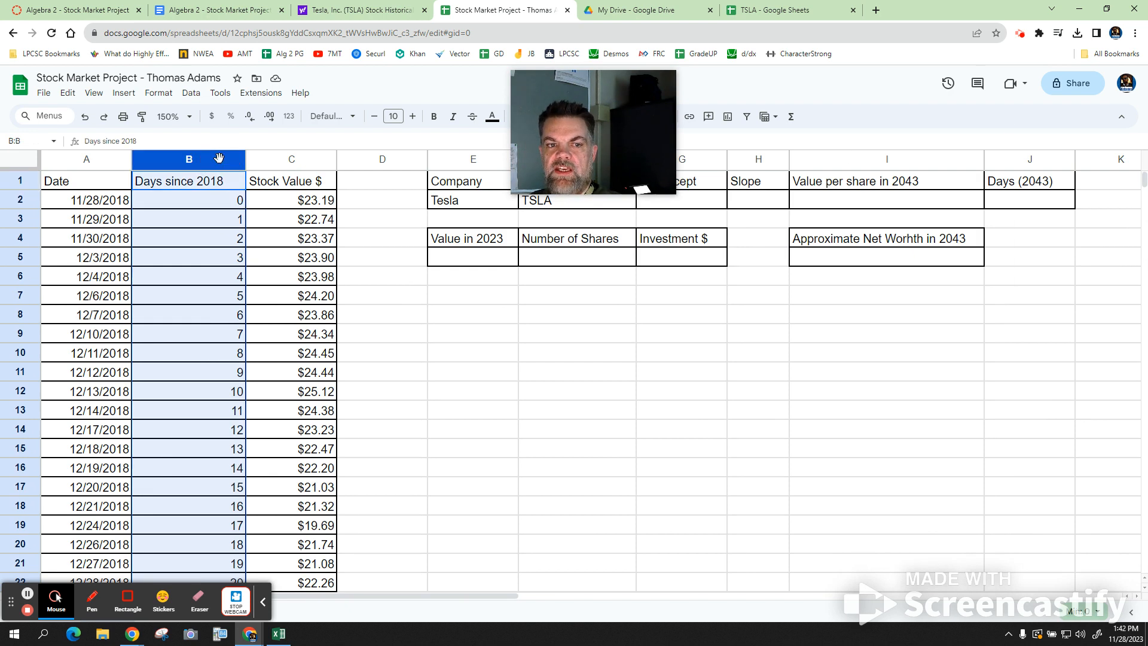
shift+click(290, 158)
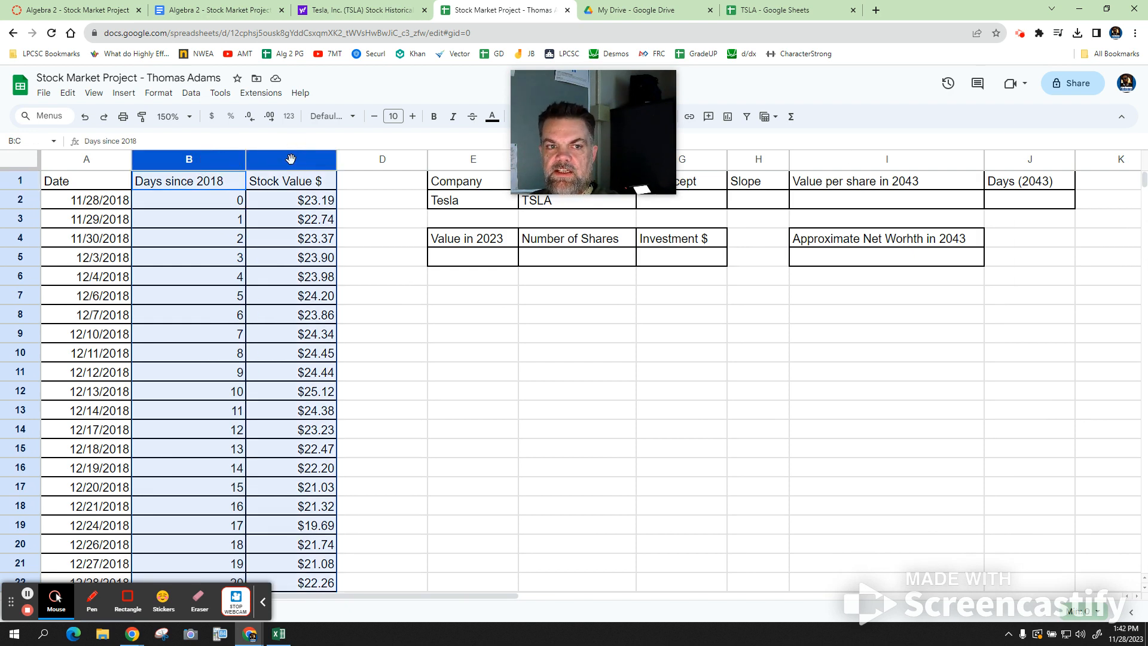
click(127, 94)
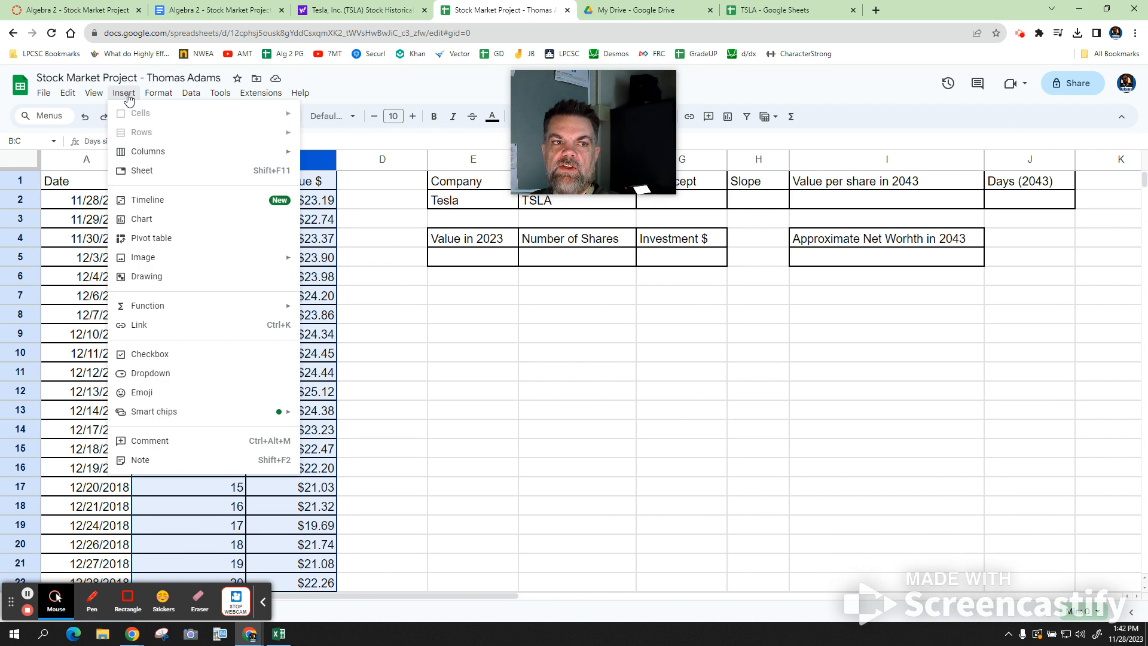
click(144, 225)
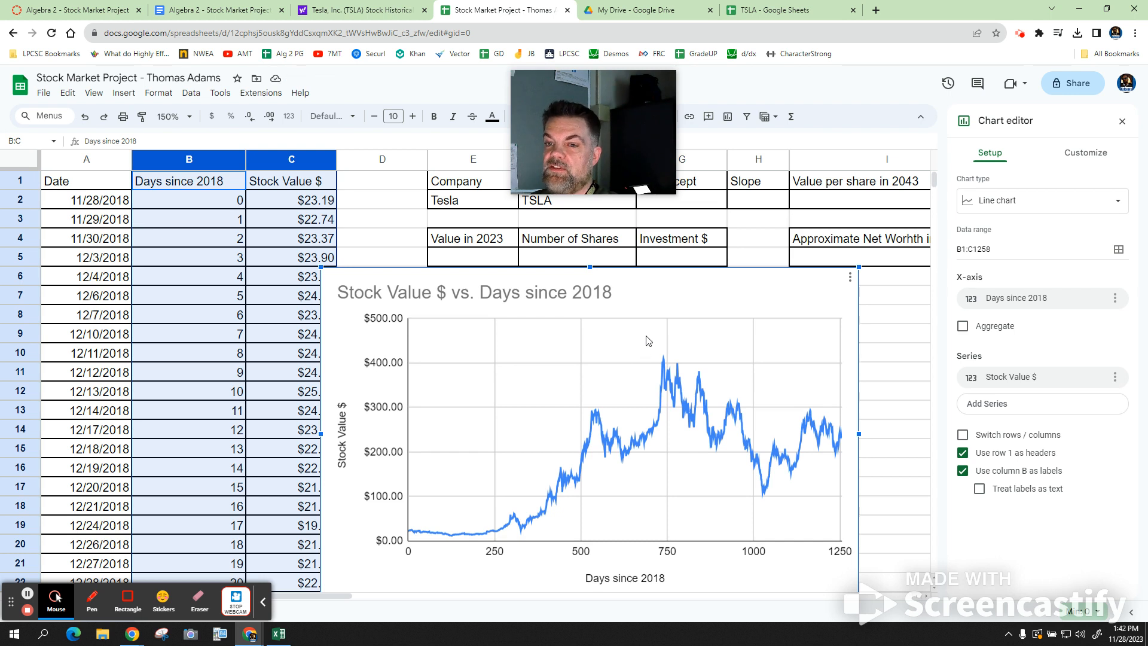
- Move the chart onto its own Chart1 sheet
click(851, 278)
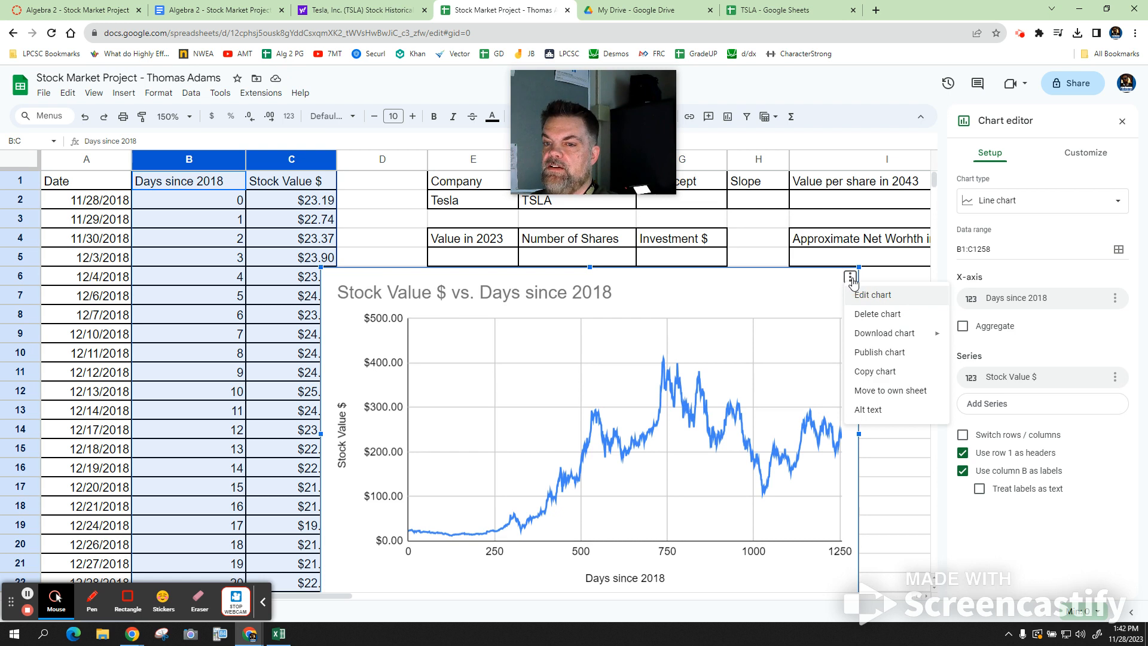
click(886, 390)
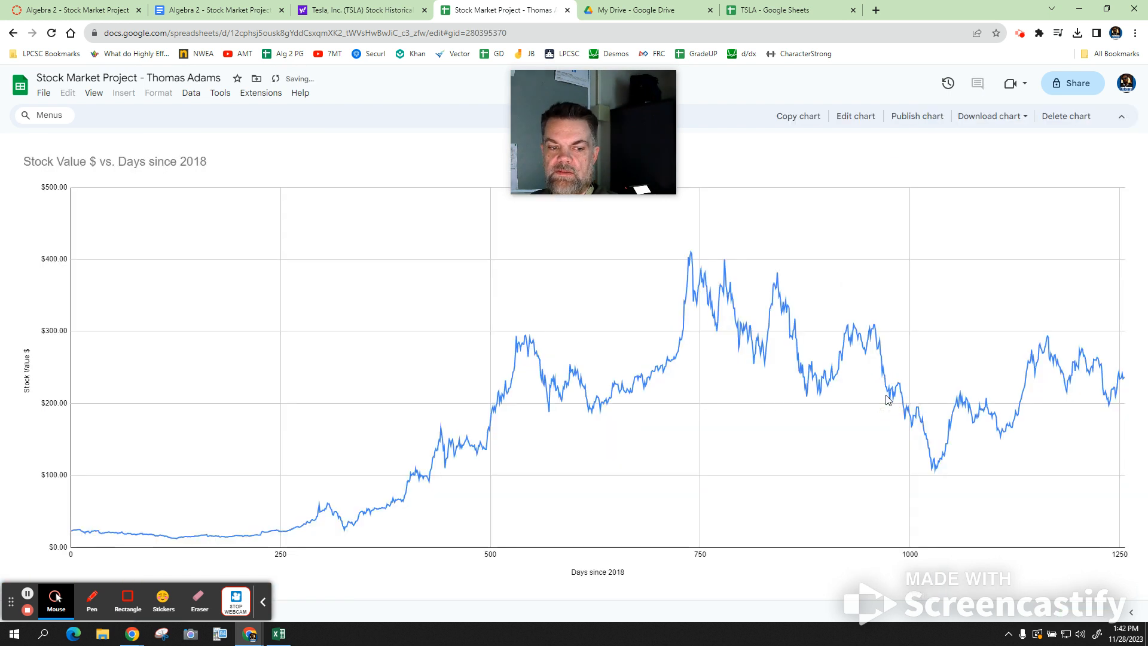
click(265, 607)
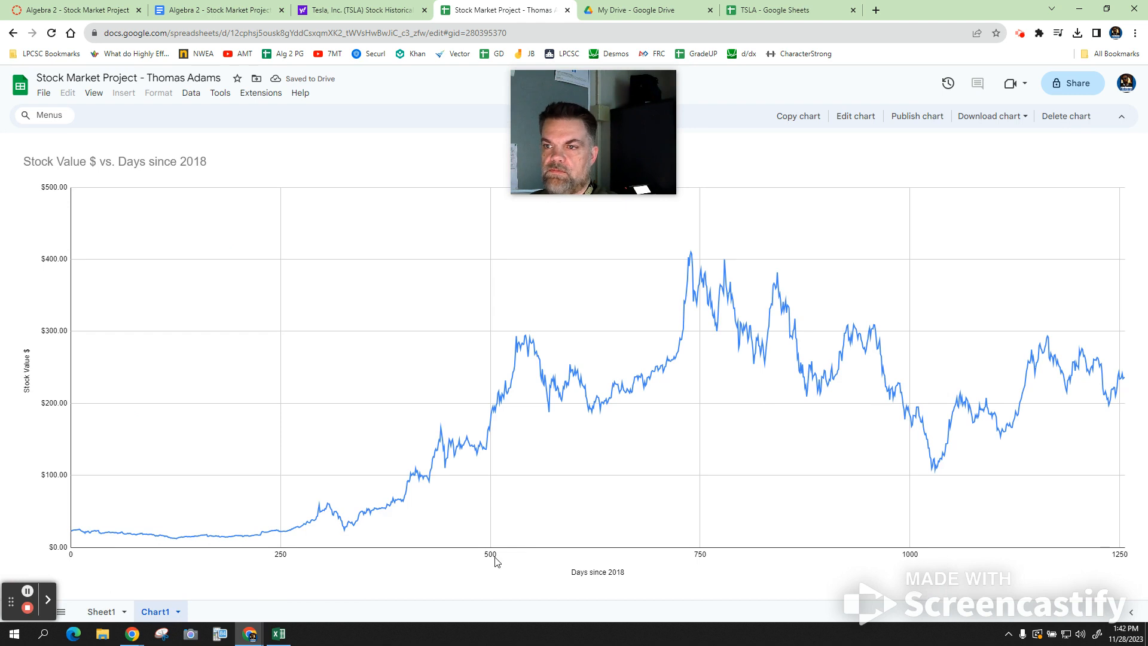